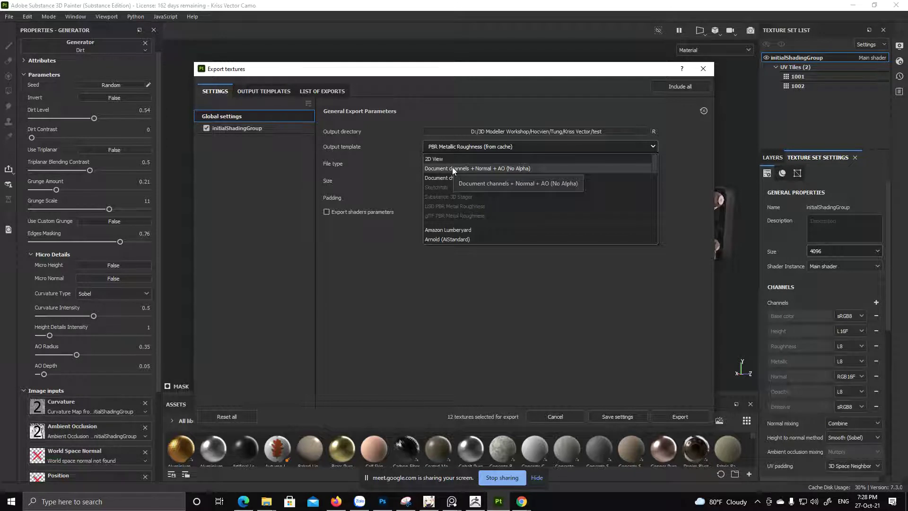
- Set the texture export to the Document channels + Normal + AO (No Alpha) template with a size of 4096
click(486, 168)
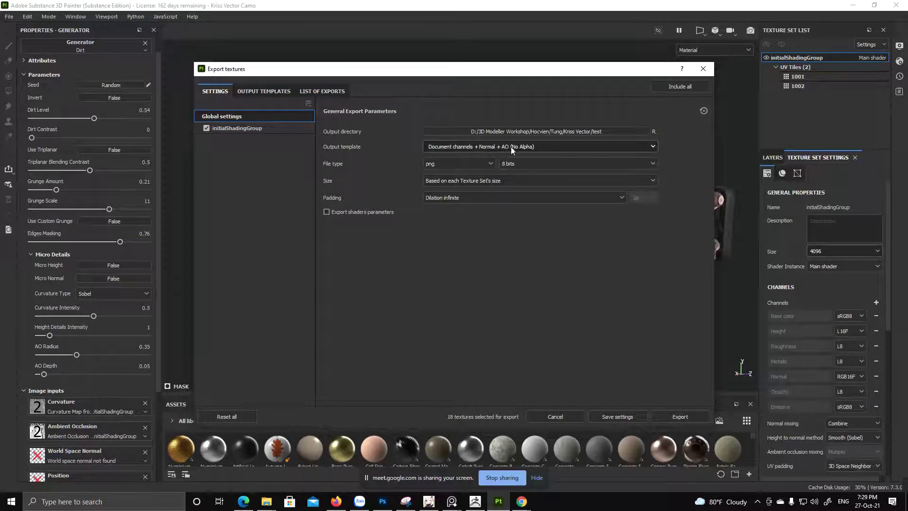
click(496, 178)
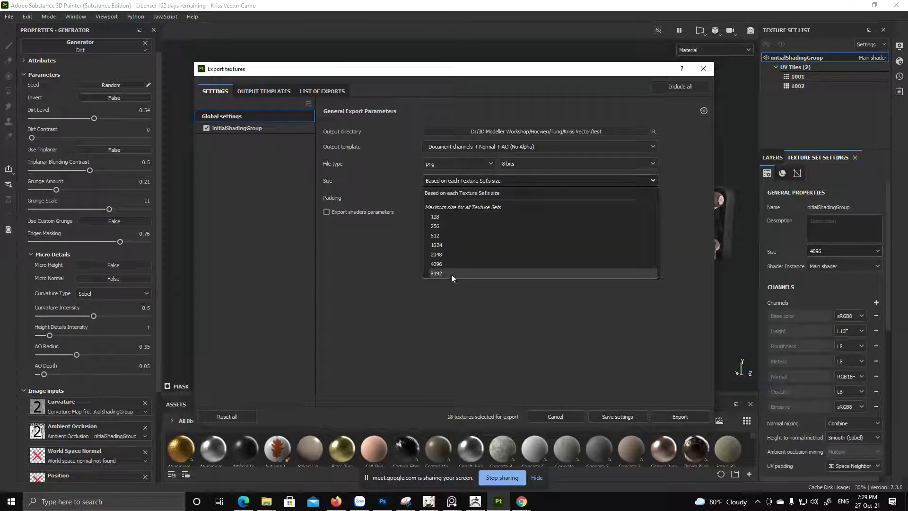
click(459, 264)
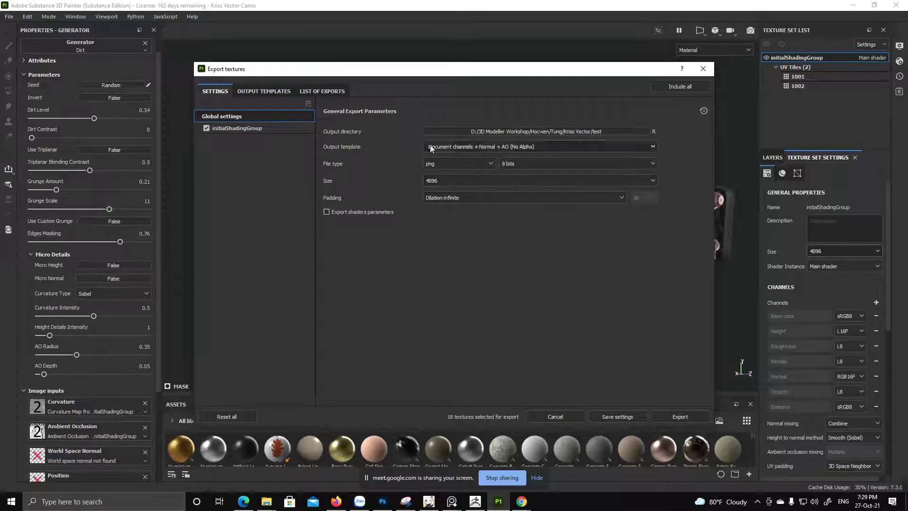
- Exclude the Height and Normal maps from initialShadingGroup's output, export the textures and close the export dialog
click(255, 128)
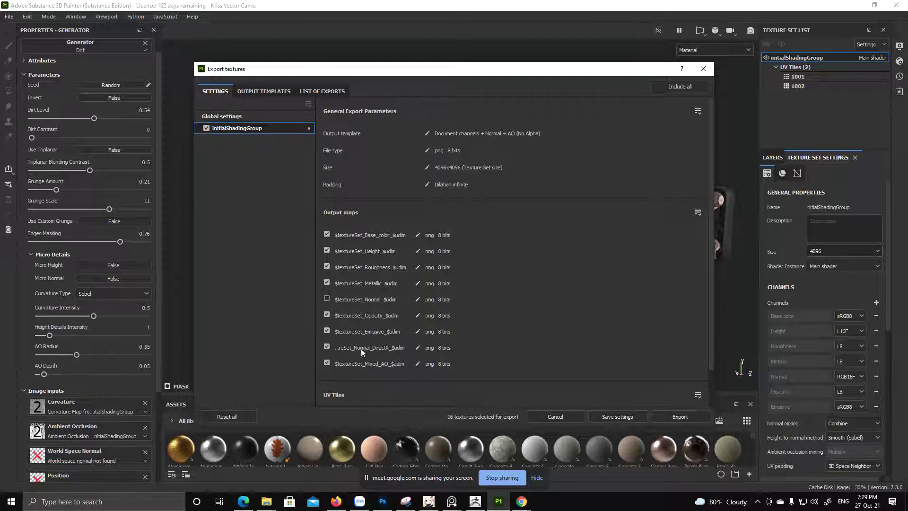
click(327, 250)
click(679, 416)
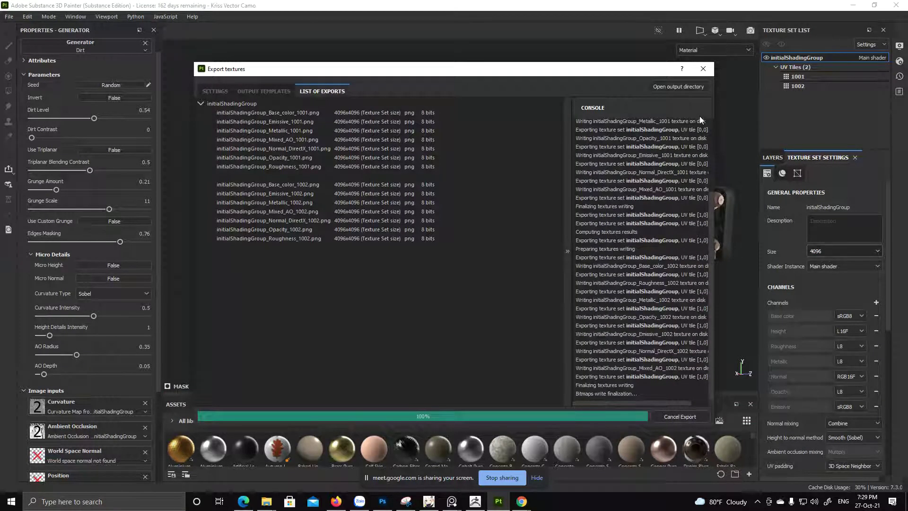
click(702, 71)
- Minimise the open windows to reach the desktop and launch Marmoset Toolbag 3
click(852, 5)
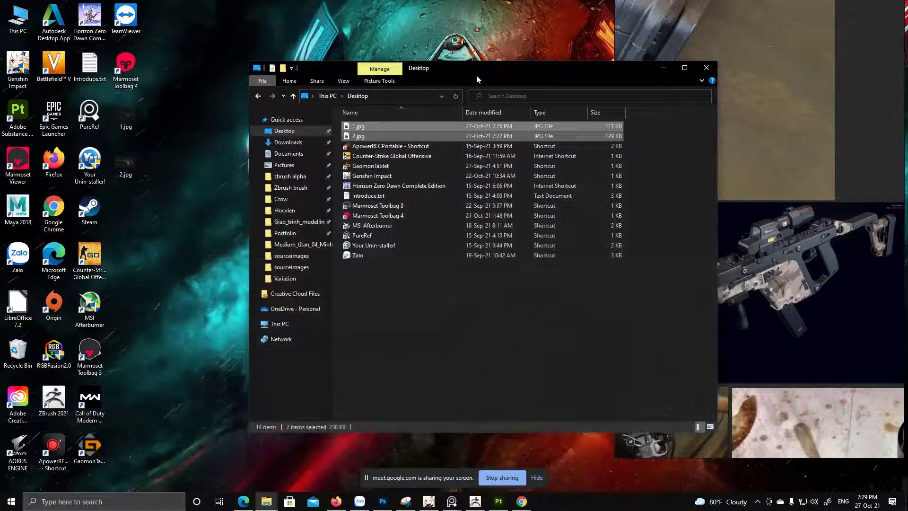
click(135, 81)
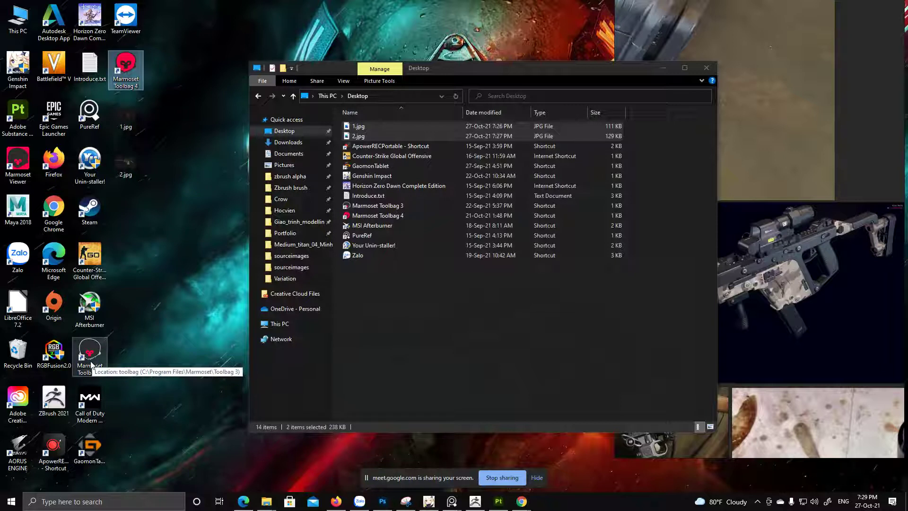
click(663, 67)
double_click(89, 352)
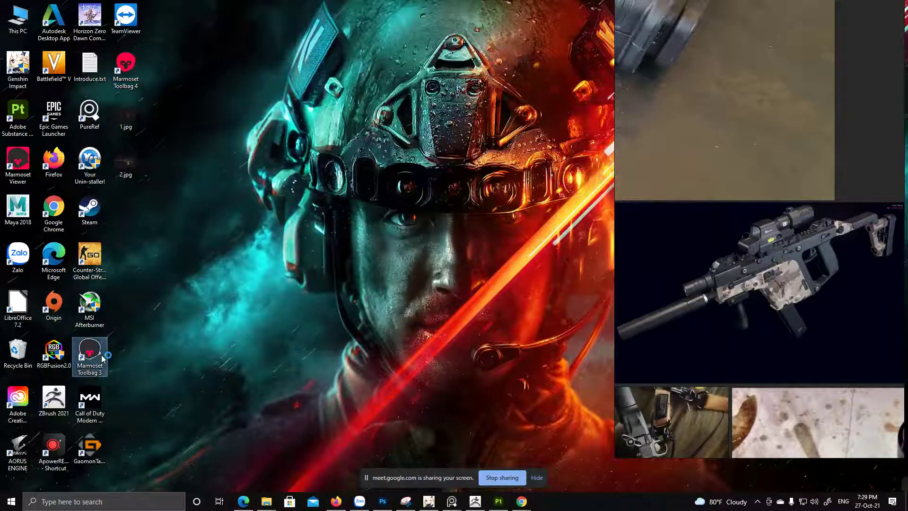
- In File Explorer, open the test folder inside the outer Kriss Vector folder under Hocvien
mouse_move(266, 501)
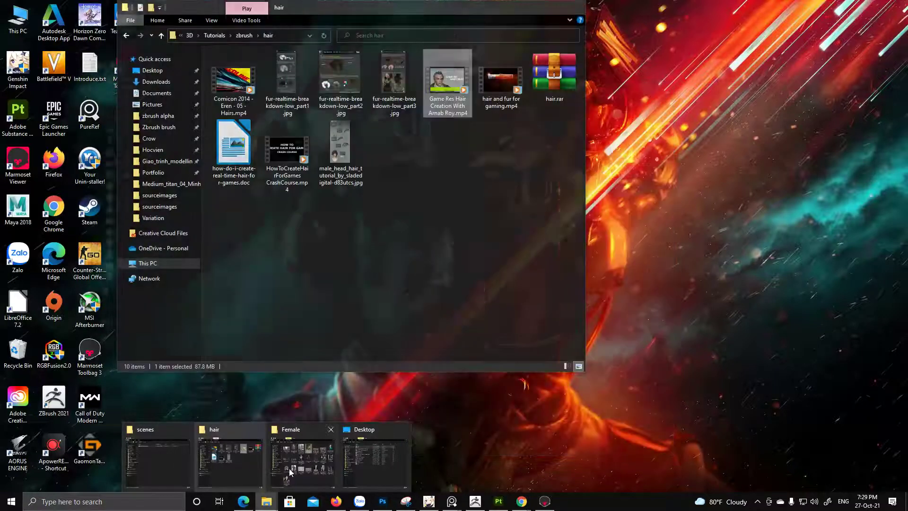
click(177, 459)
click(240, 233)
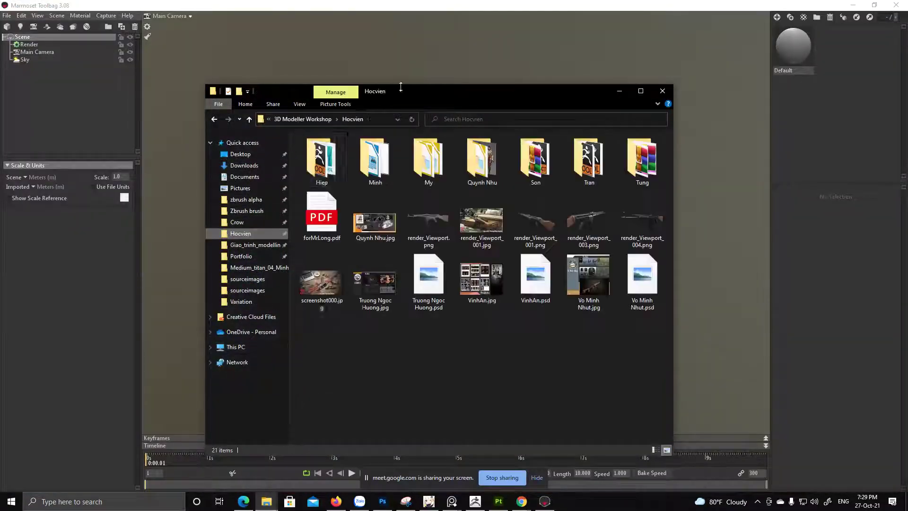
click(654, 171)
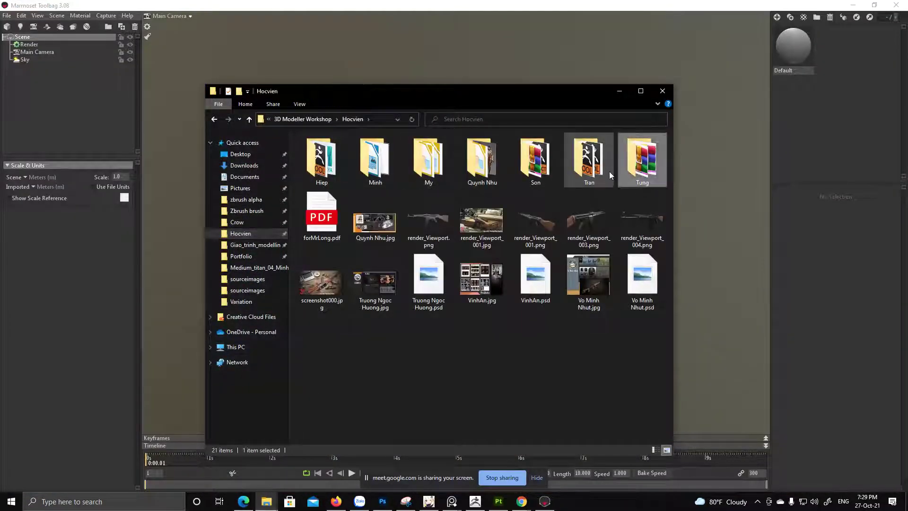
double_click(654, 170)
double_click(325, 182)
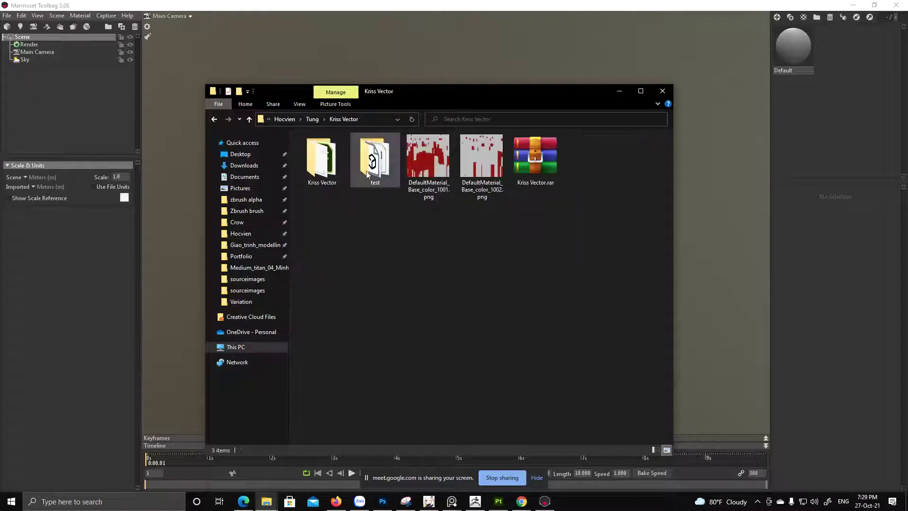
double_click(374, 158)
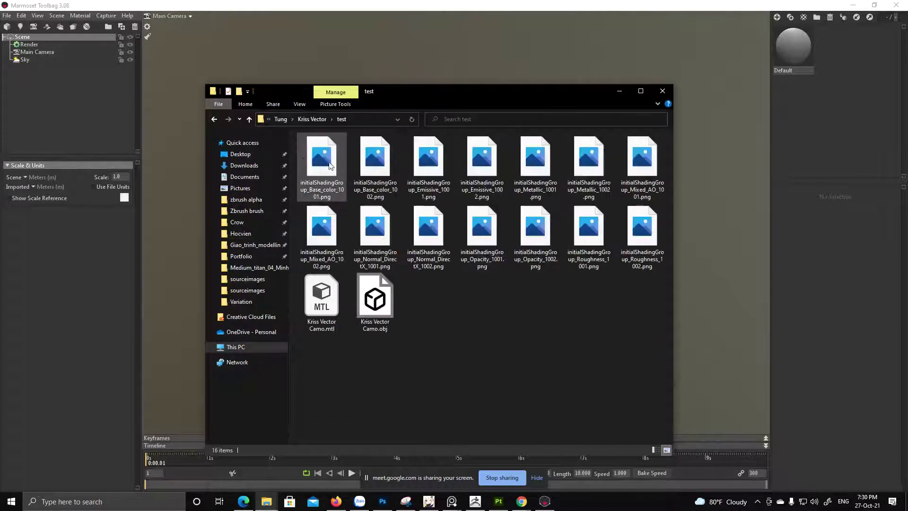
- Import Kriss Vector Camo.obj into the Marmoset Toolbag scene and show the gun from its side
drag(375, 298, 84, 78)
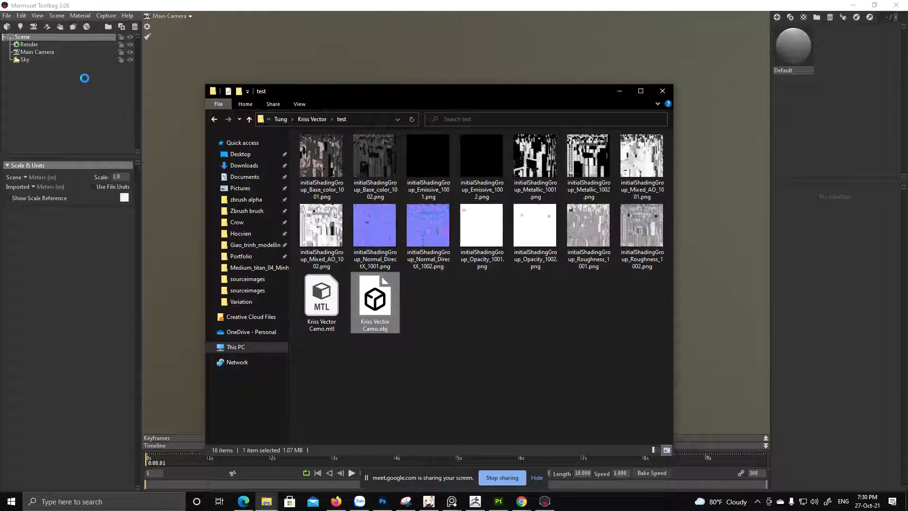
drag(392, 94, 449, 299)
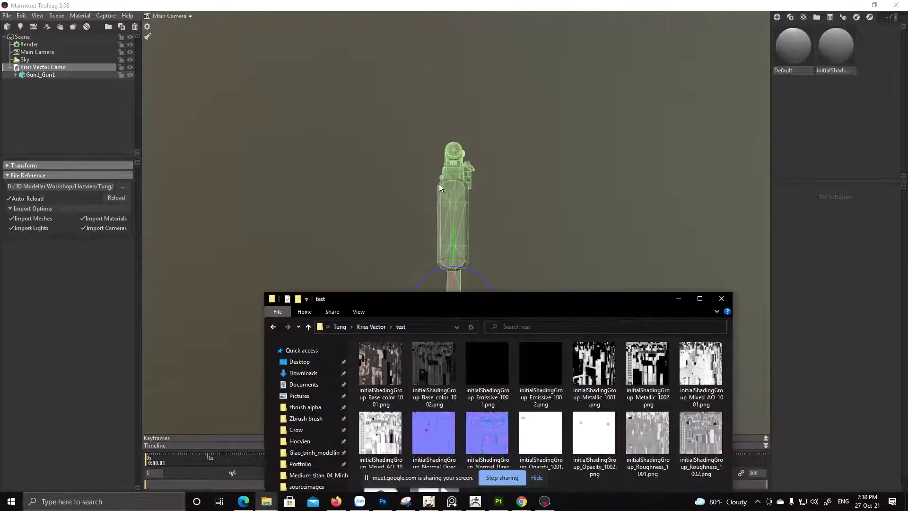
click(459, 198)
drag(534, 191, 519, 226)
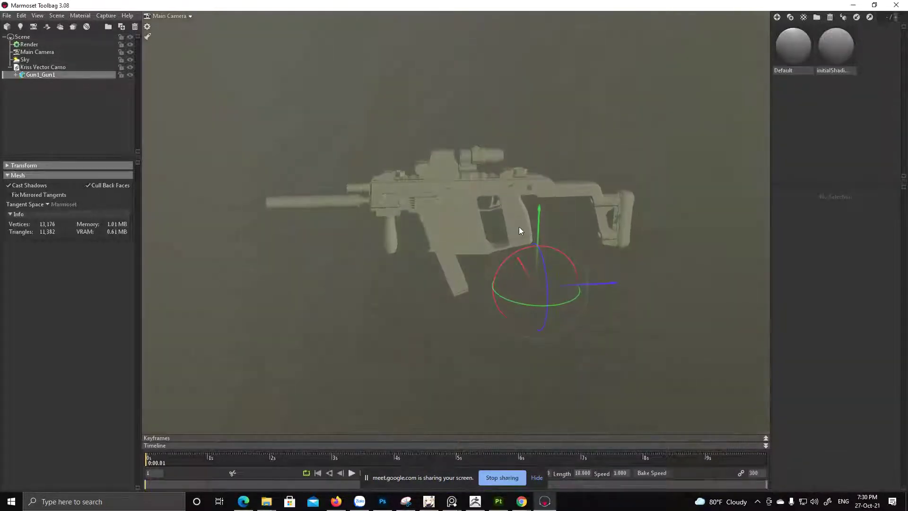
- Examine the imported gun mesh up close and the settings of the Default and imported materials
click(829, 45)
click(803, 46)
click(501, 180)
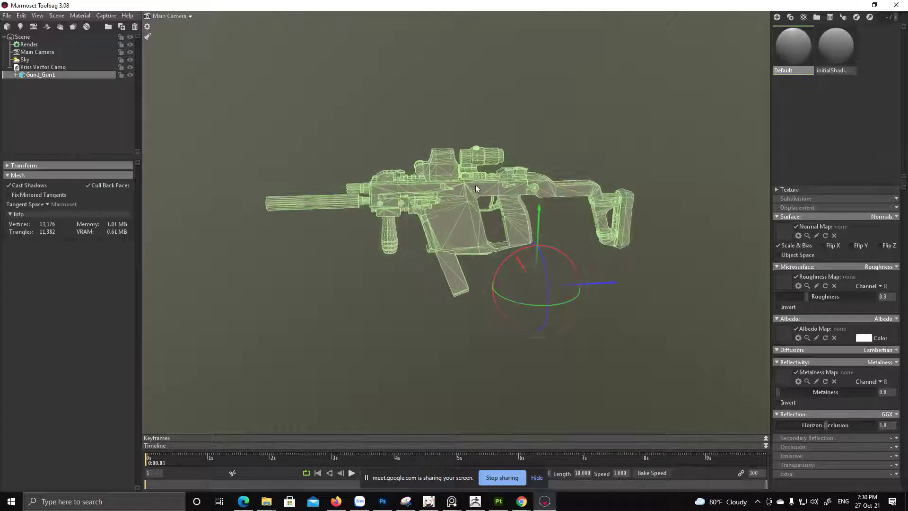
scroll(468, 184, up, 2)
scroll(467, 184, up, 3)
drag(449, 176, 408, 170)
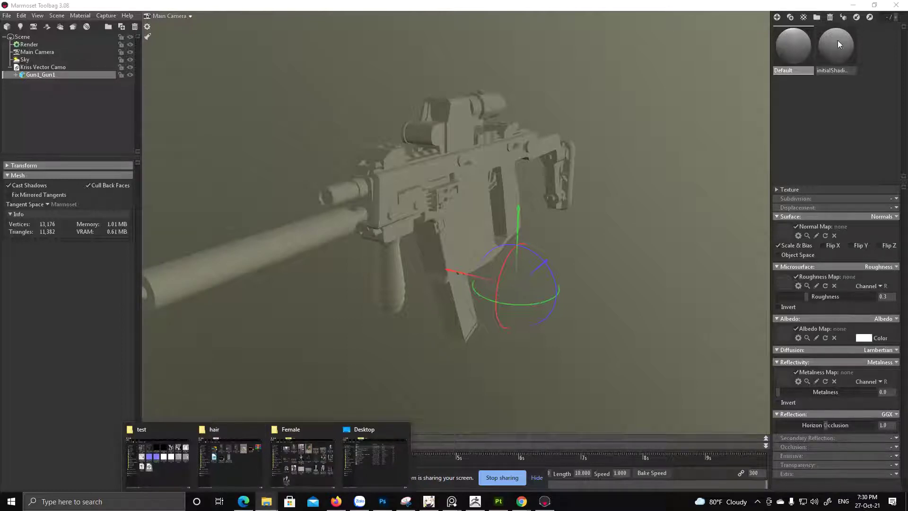
click(813, 47)
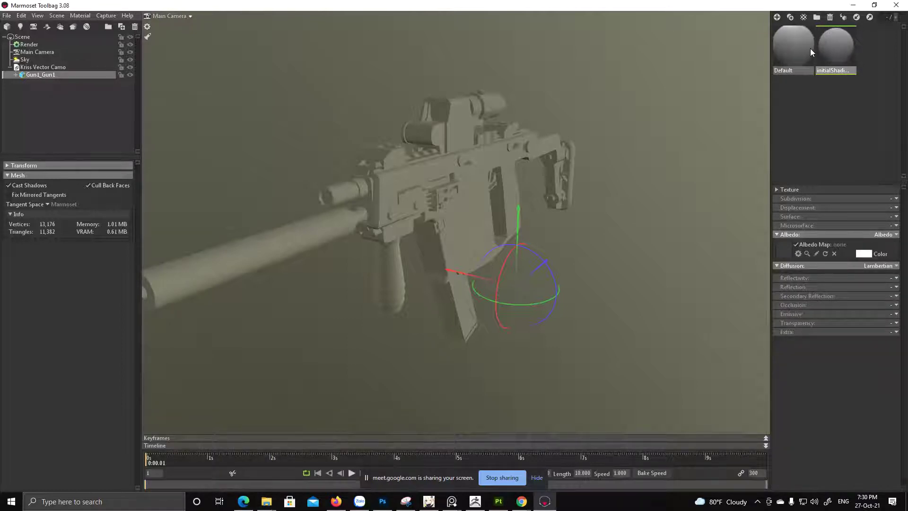
- Return to File Explorer and open the inner Kriss Vector folder containing the project's Painter and Maya files
mouse_move(266, 501)
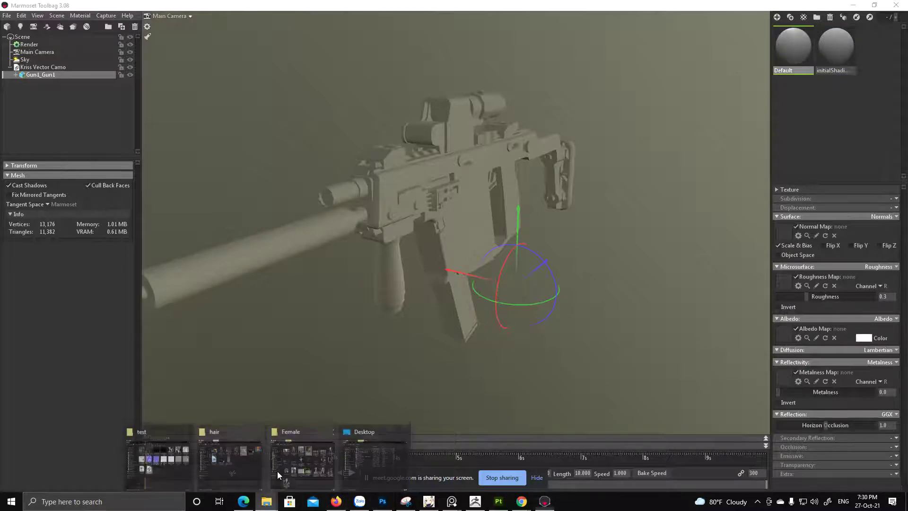
mouse_move(279, 473)
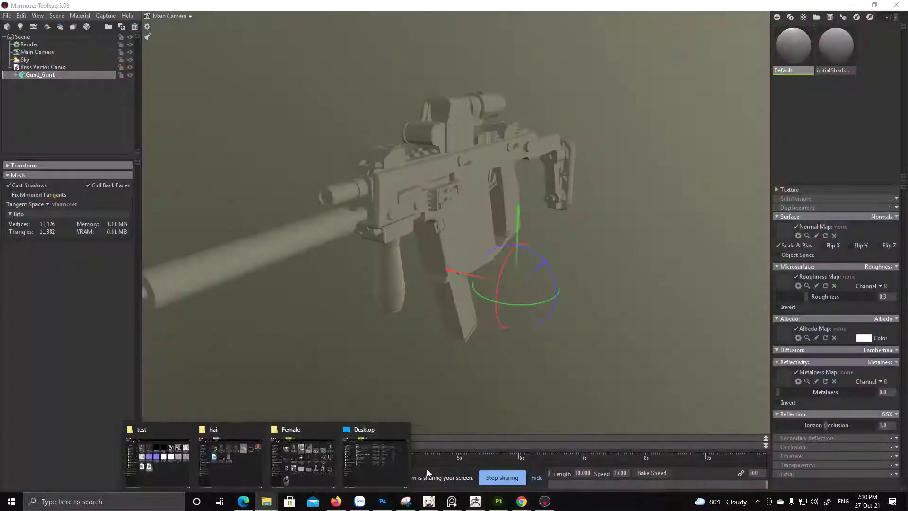
click(157, 456)
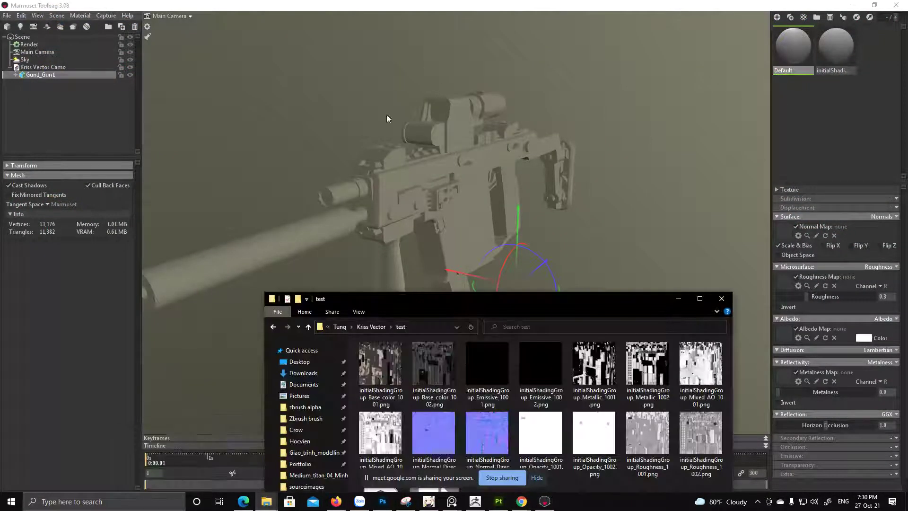
drag(418, 298, 349, 7)
click(303, 35)
click(320, 93)
double_click(320, 94)
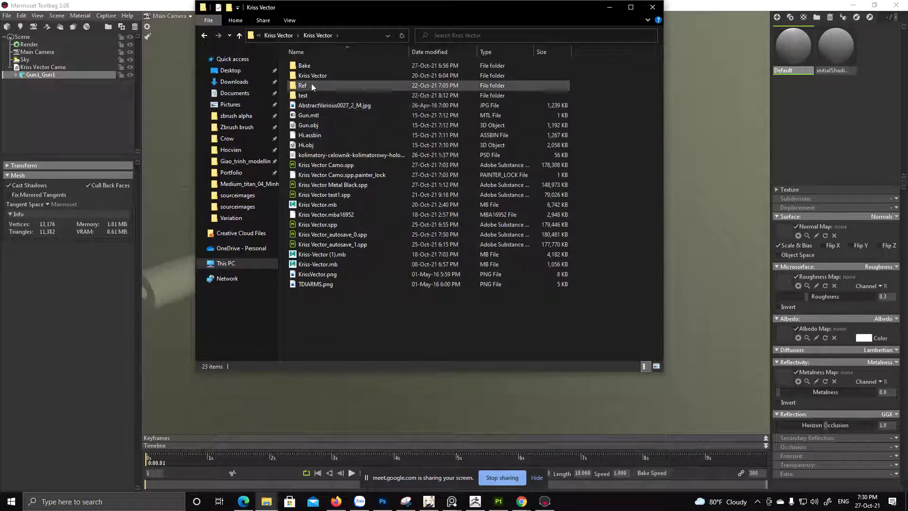
double_click(321, 75)
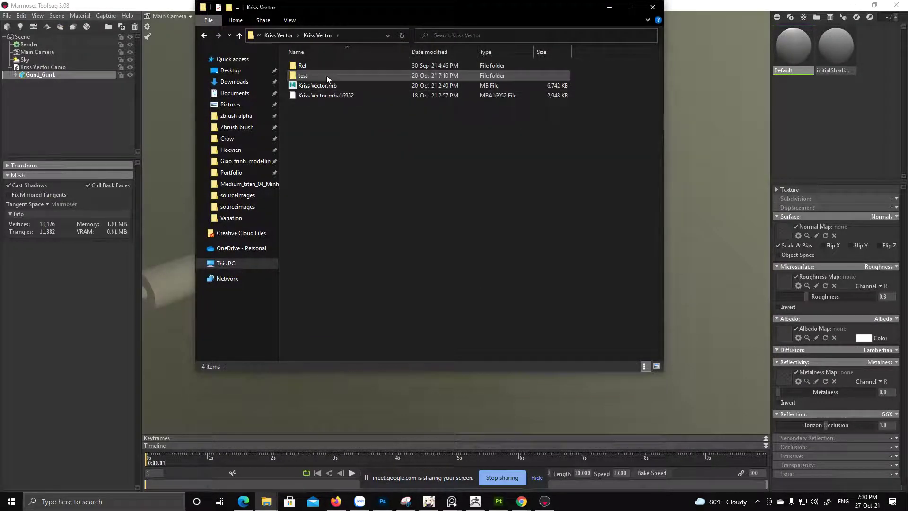
click(315, 78)
double_click(315, 78)
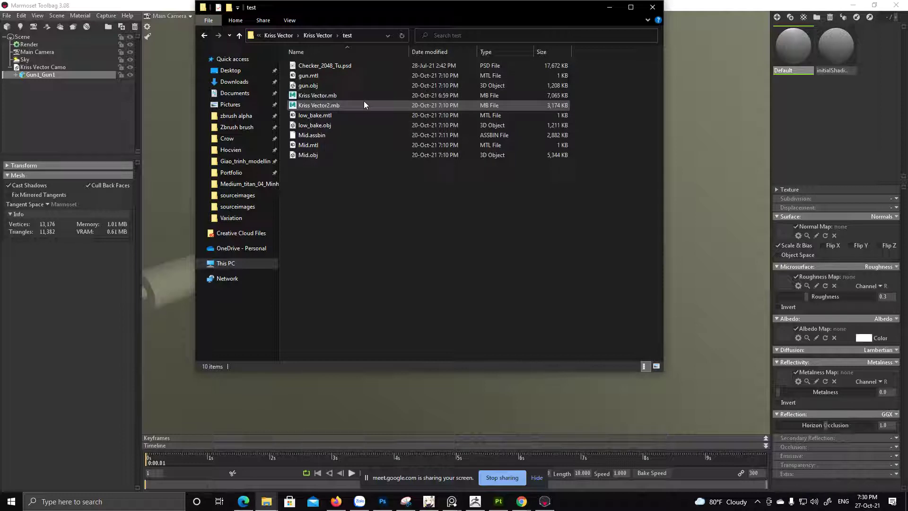
click(316, 35)
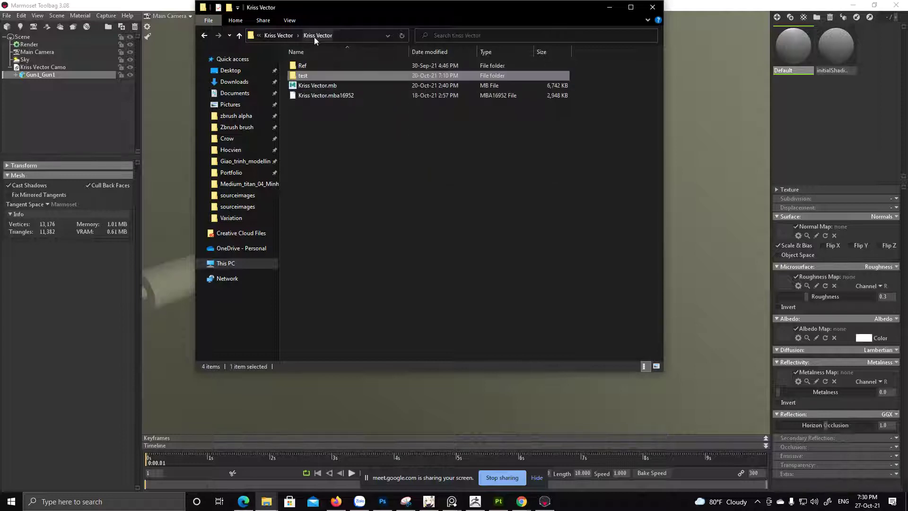
click(284, 36)
- Open the scene file Kriss Vector3.mb from the test folder in Maya
double_click(326, 94)
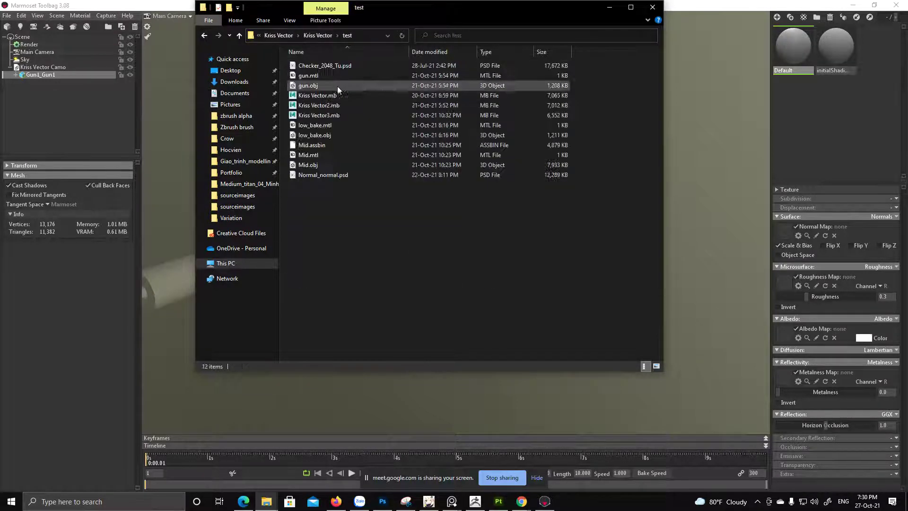
double_click(322, 114)
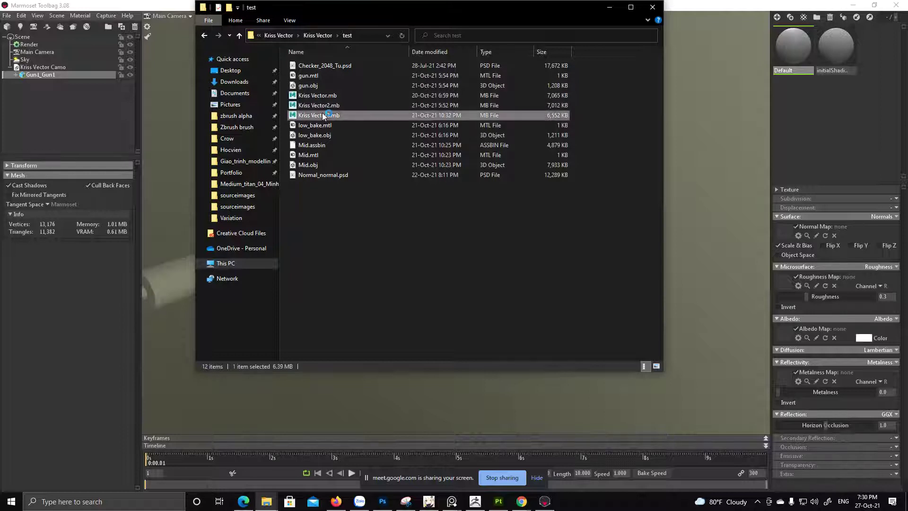
click(314, 35)
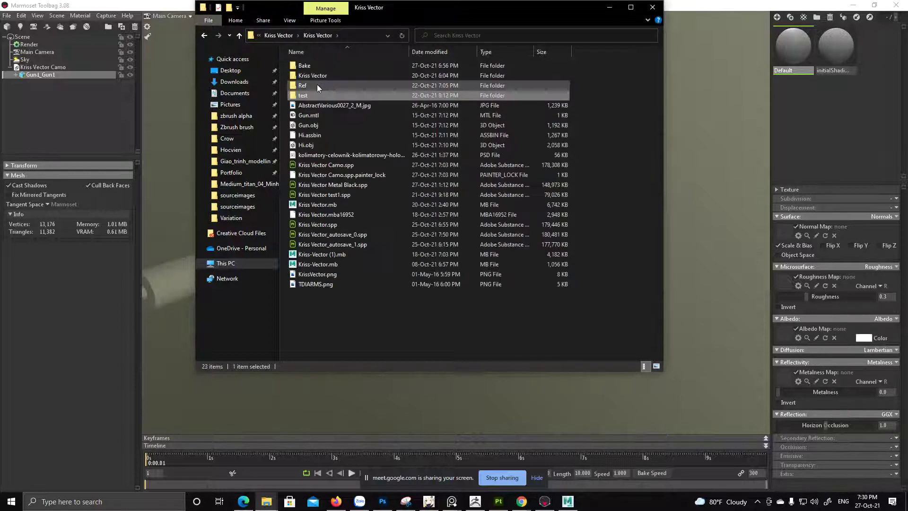
double_click(322, 94)
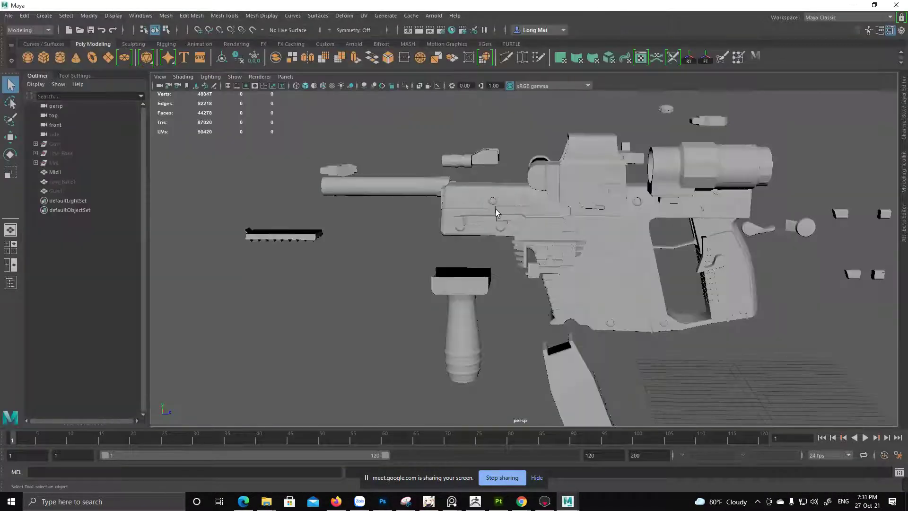
- Hide the Mid1 mesh, unhide the Gun group and check its children pCube23, pCube19 and pCube38
key(h)
click(53, 143)
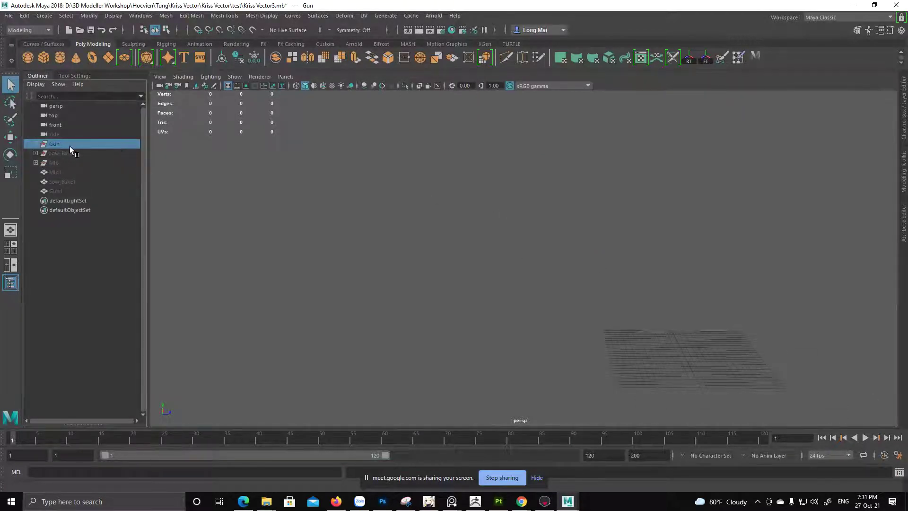
click(36, 143)
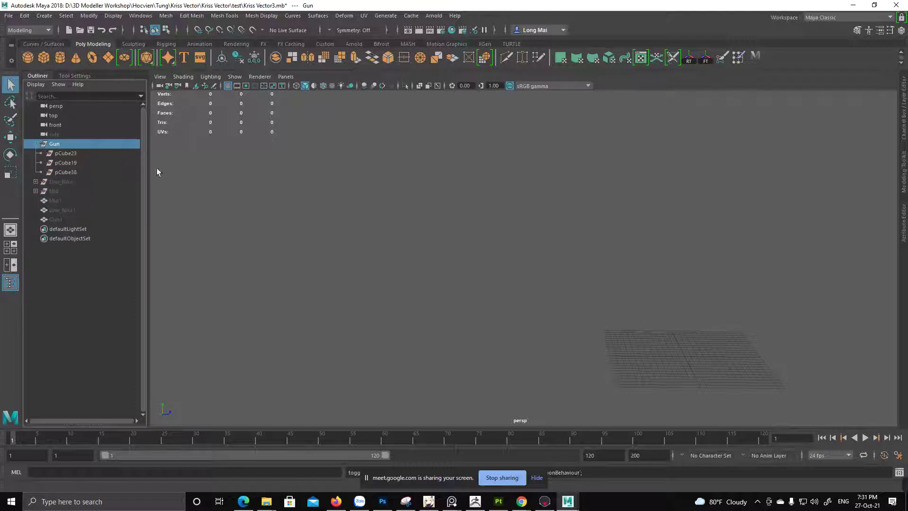
click(56, 153)
click(60, 162)
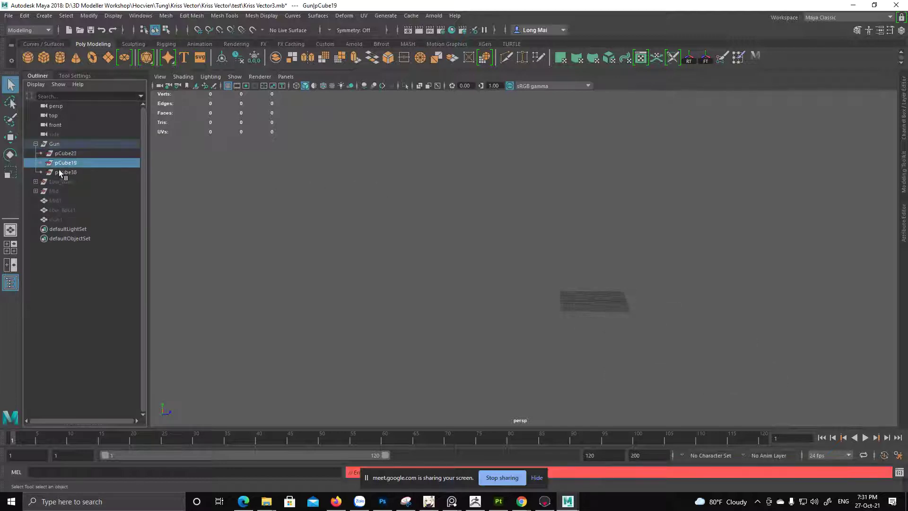
click(60, 172)
- Unhide the Gun1 mesh and bring the whole gun into view
click(55, 219)
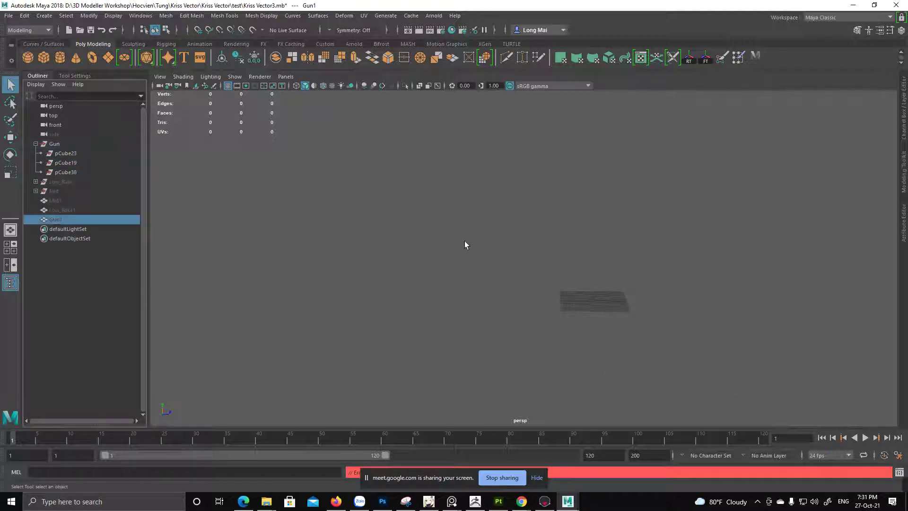
key(shift+h)
scroll(582, 251, up, 3)
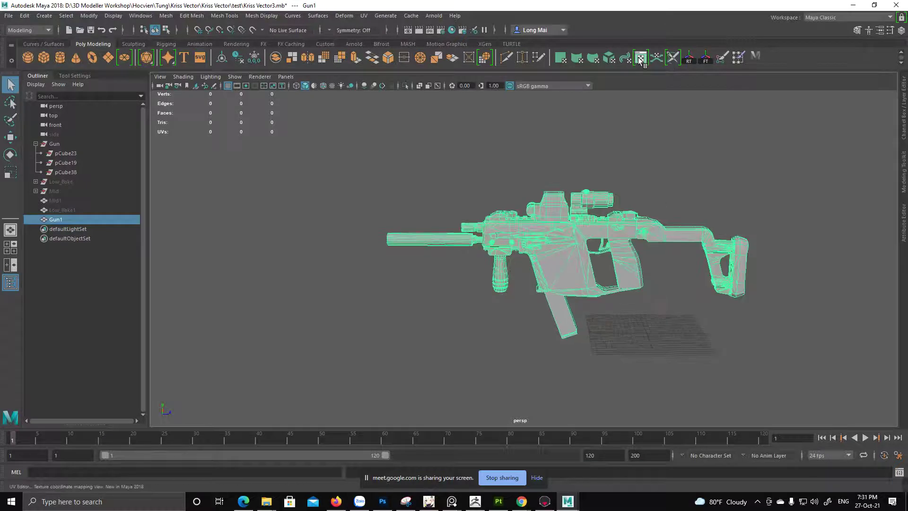
- Show Gun1's UVs in the UV Editor and select all faces whose shells lie in the second UV tile
drag(1, 156, 292, 138)
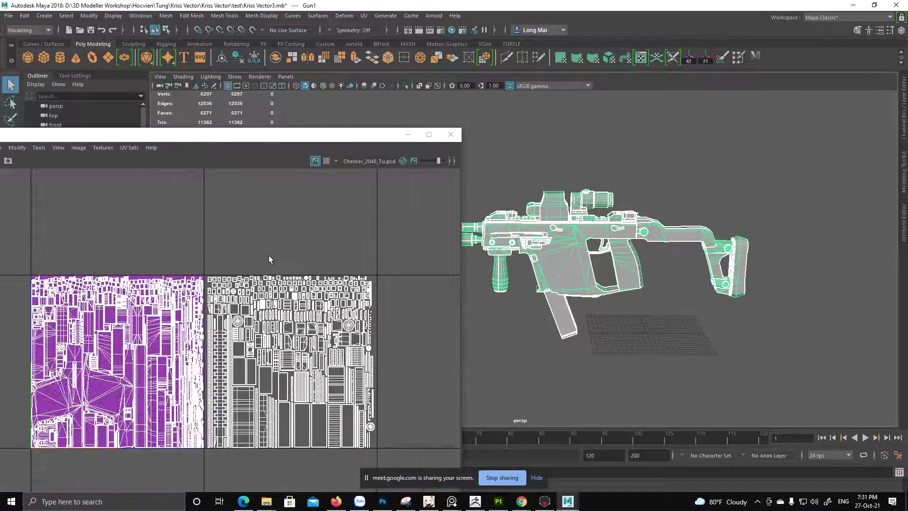
right_click(246, 224)
right_drag(247, 224, 247, 249)
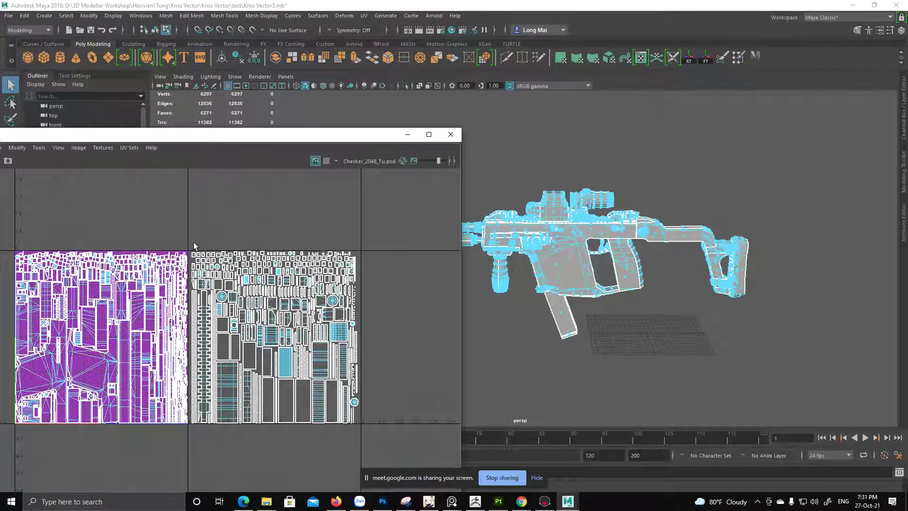
drag(189, 241, 391, 447)
- Assign a new Blinn material to the selected second-tile faces of the gun
alt+drag(648, 263, 812, 255)
scroll(811, 252, up, 3)
alt+middle_drag(811, 252, 660, 281)
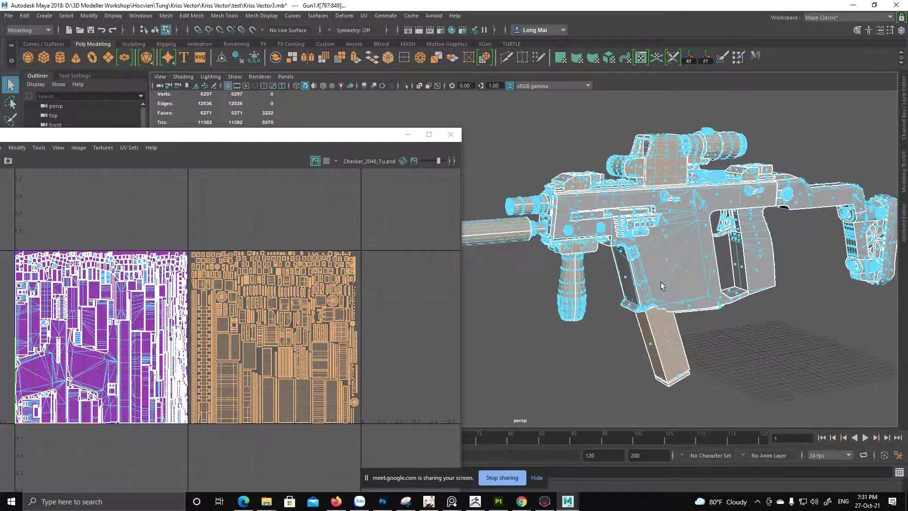
scroll(660, 282, up, 2)
alt+drag(660, 282, 631, 305)
alt+middle_drag(631, 304, 610, 290)
right_drag(629, 326, 690, 433)
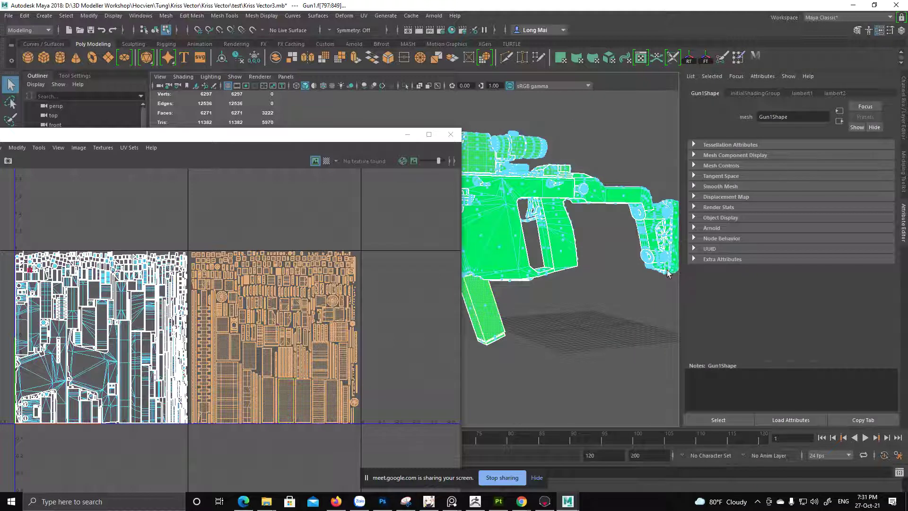
alt+middle_drag(596, 272, 629, 277)
right_drag(515, 304, 600, 425)
alt+middle_drag(571, 226, 582, 246)
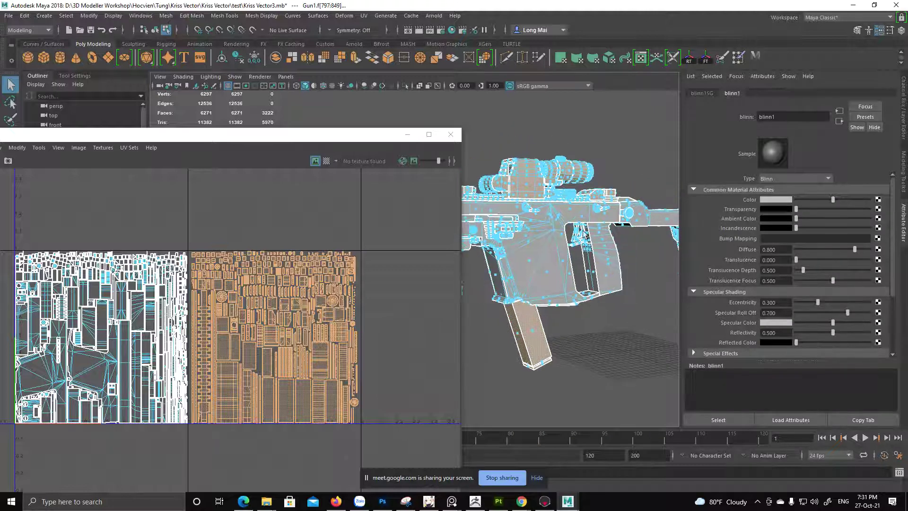
- Select all gun faces whose shells lie in the first UV tile and assign them another new Blinn material
alt+drag(516, 217, 492, 219)
alt+middle_drag(136, 240, 222, 239)
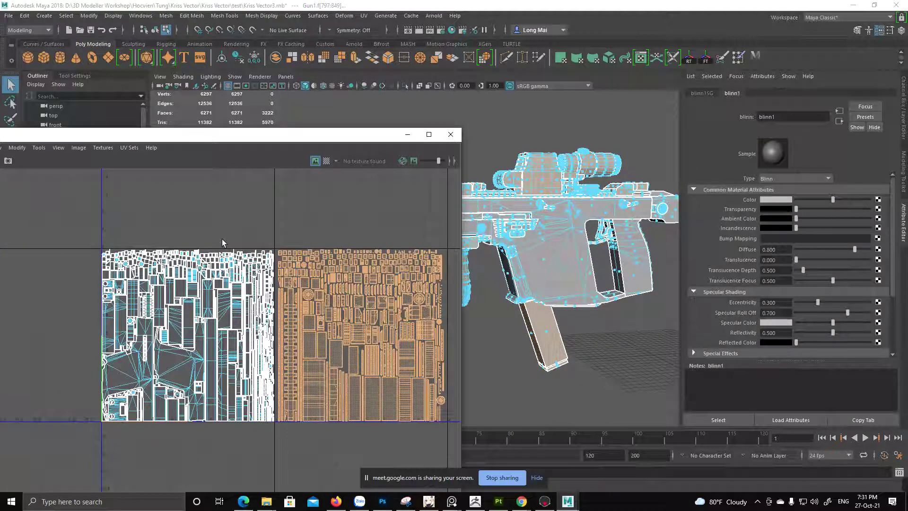
drag(79, 228, 278, 446)
alt+middle_drag(624, 283, 588, 285)
right_drag(536, 241, 646, 424)
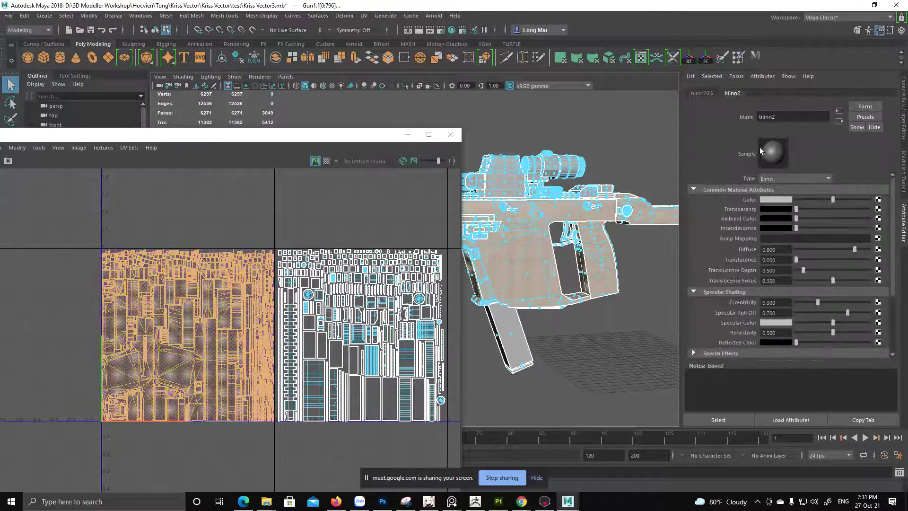
- Return to object selection, start exporting the selected gun, and point the export to the inner Kriss Vector\test folder using its copied path
key(F8)
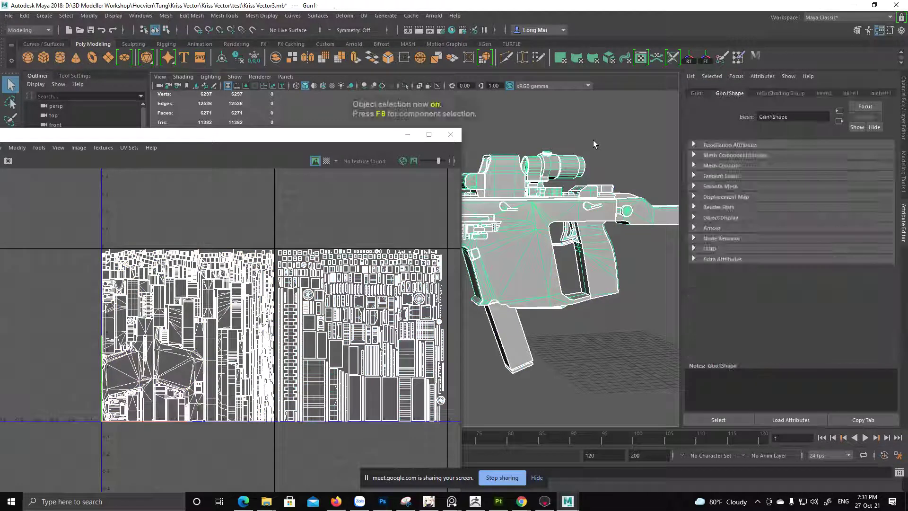
click(8, 15)
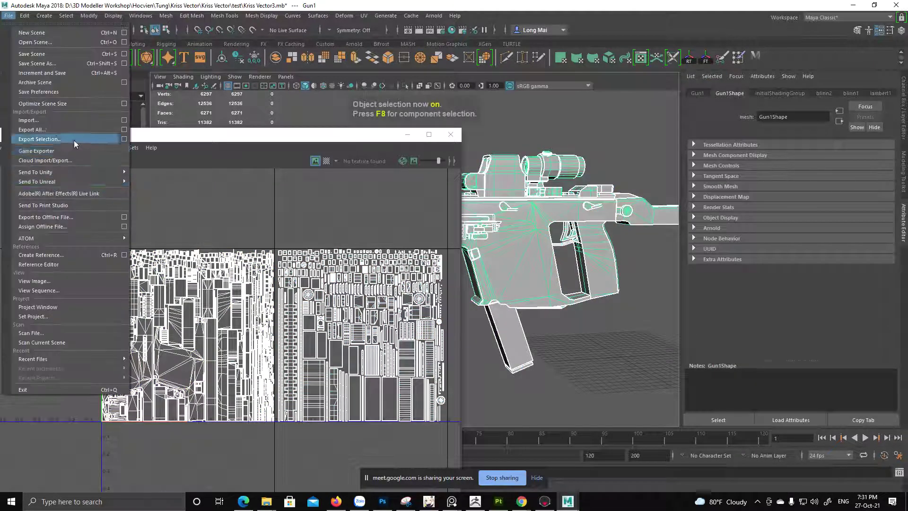
click(40, 139)
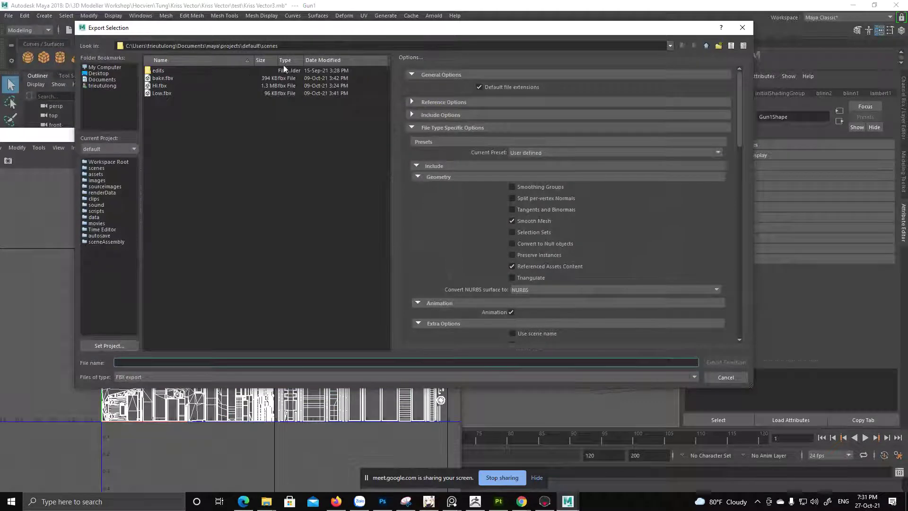
click(266, 501)
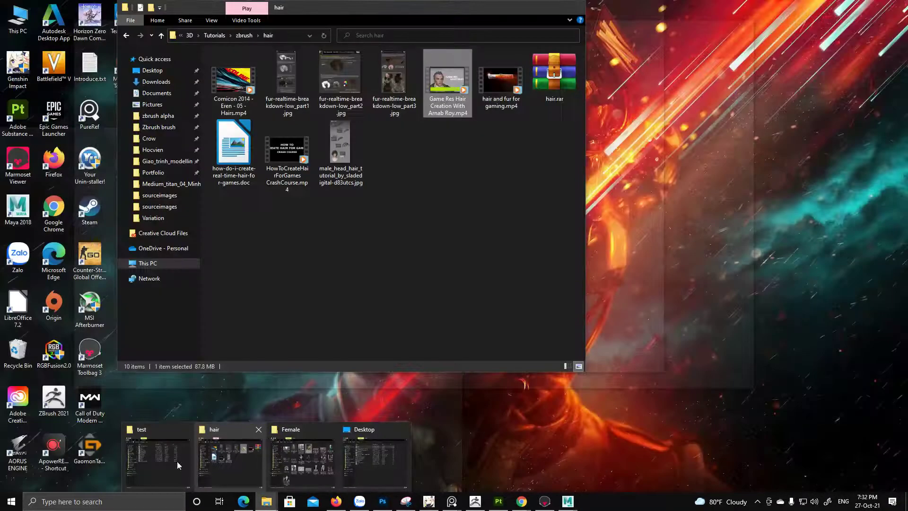
click(156, 456)
click(367, 36)
key(ctrl+c)
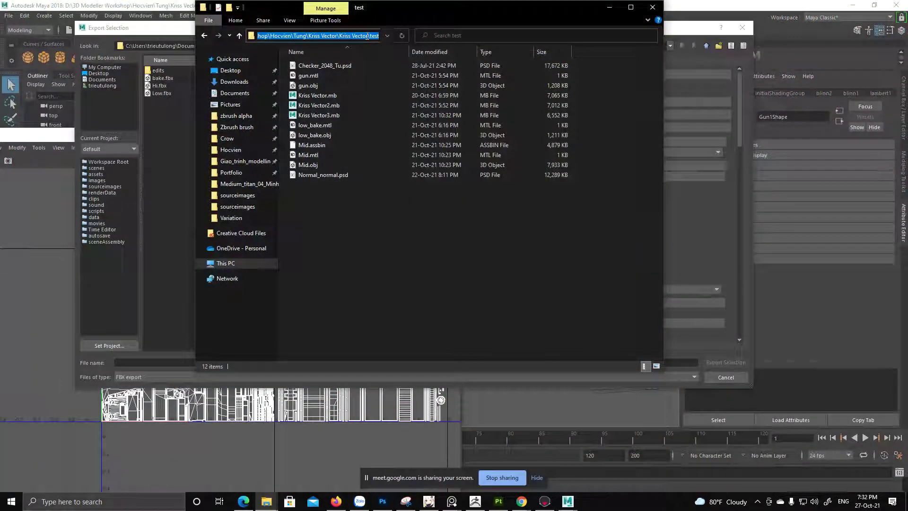
click(167, 45)
key(ctrl+a)
key(ctrl+v)
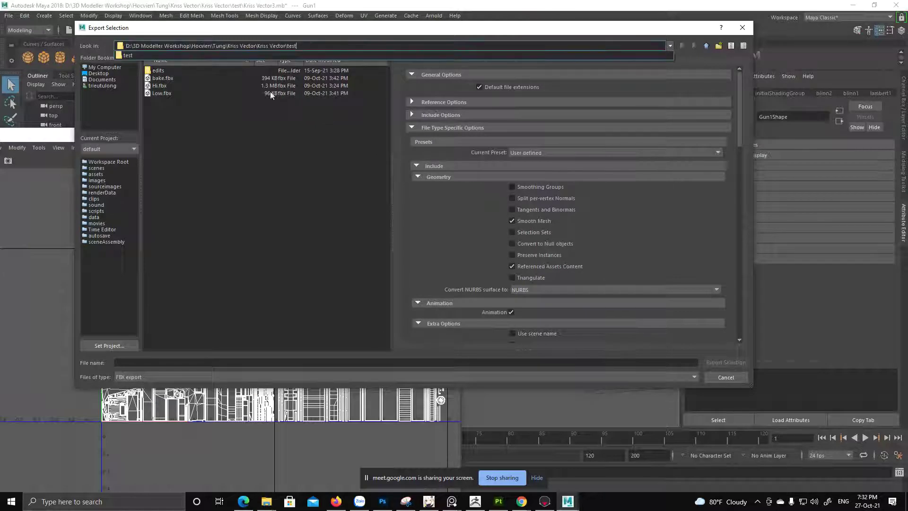
key(Return)
- Export the gun as an FBX file named Gun into the outer Kriss Vector folder's test subfolder
click(184, 376)
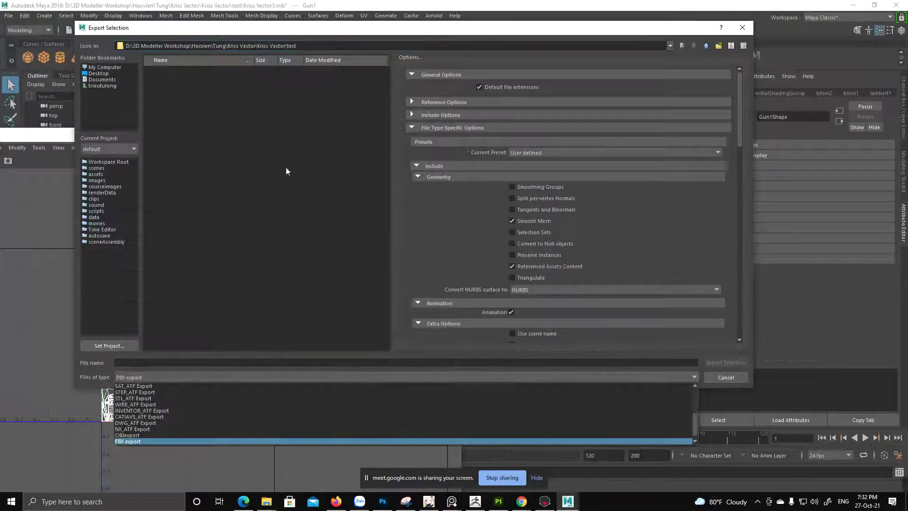
click(706, 46)
click(706, 46)
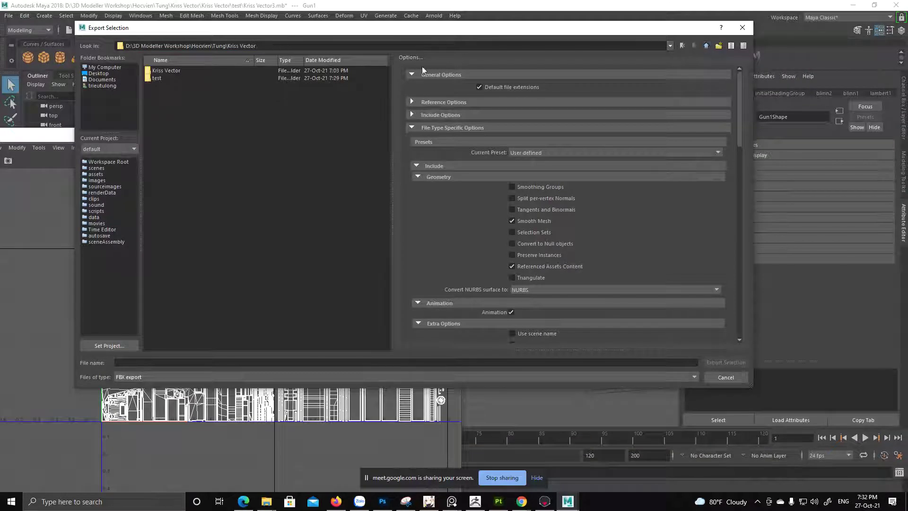
double_click(154, 78)
click(167, 365)
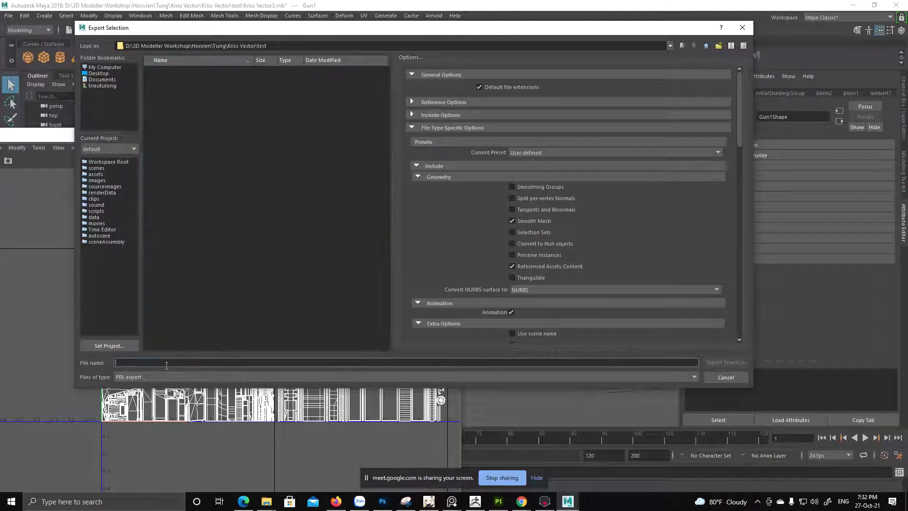
text(Low)
key(Return)
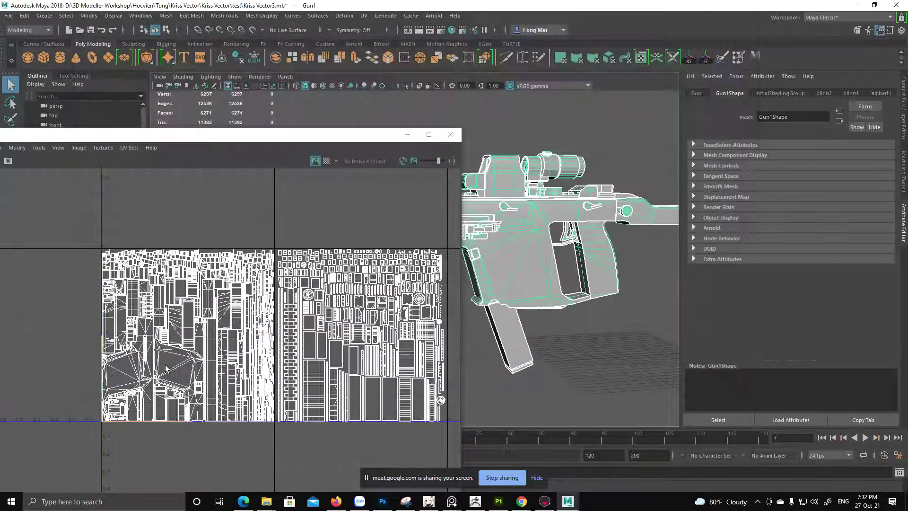
- Switch to Marmoset Toolbag and delete the Kriss Vector Camo model and its imported initialShadingGroup material
click(546, 502)
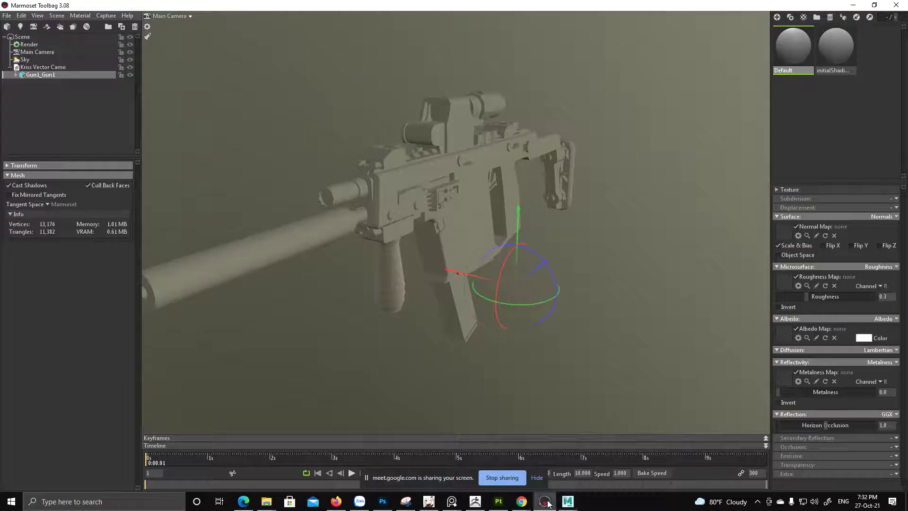
click(58, 67)
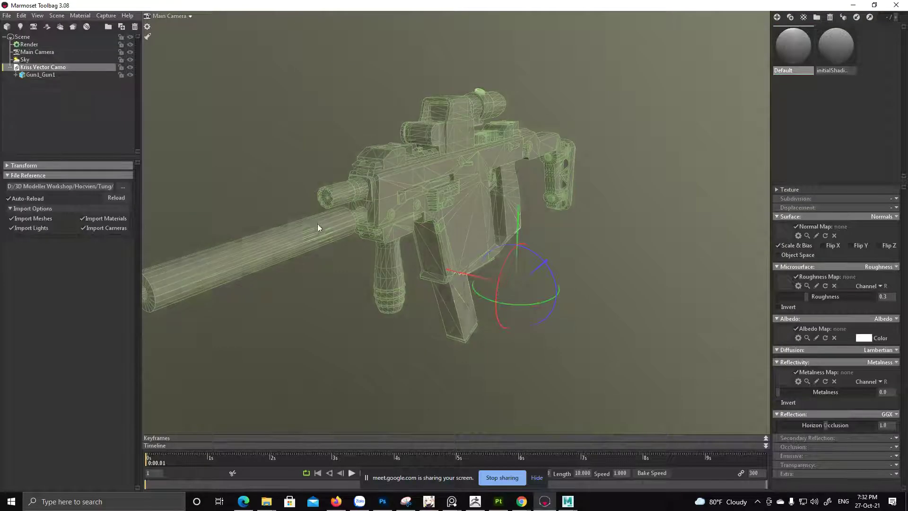
key(Delete)
click(837, 44)
key(Delete)
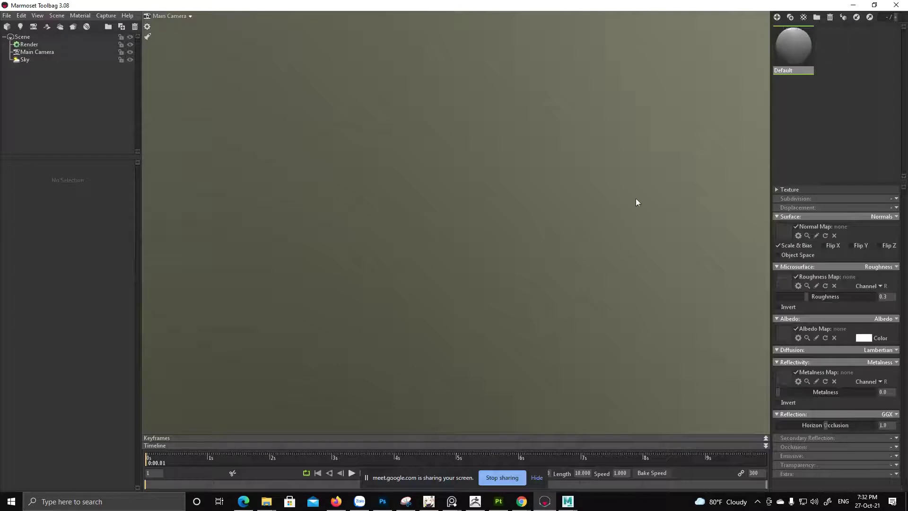
- Import Gun.fbx from the outer Kriss Vector folder's test subfolder into the Marmoset scene
mouse_move(266, 501)
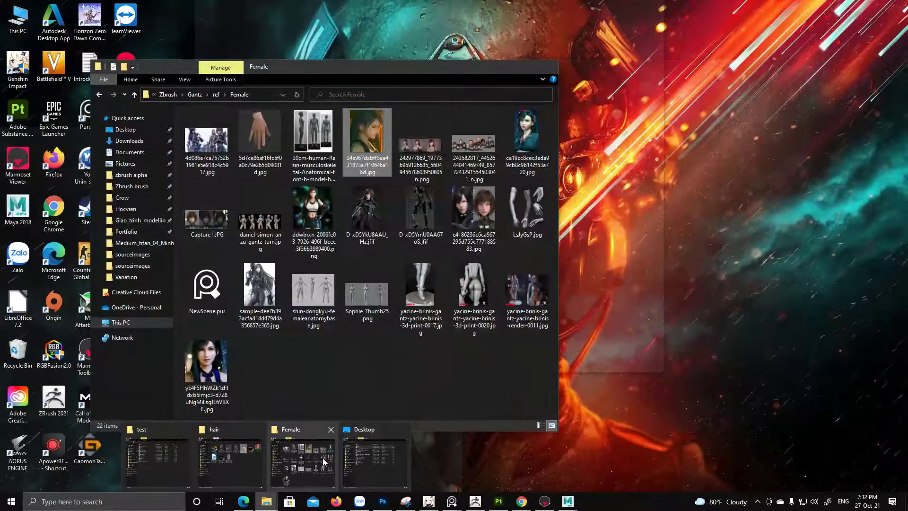
click(172, 462)
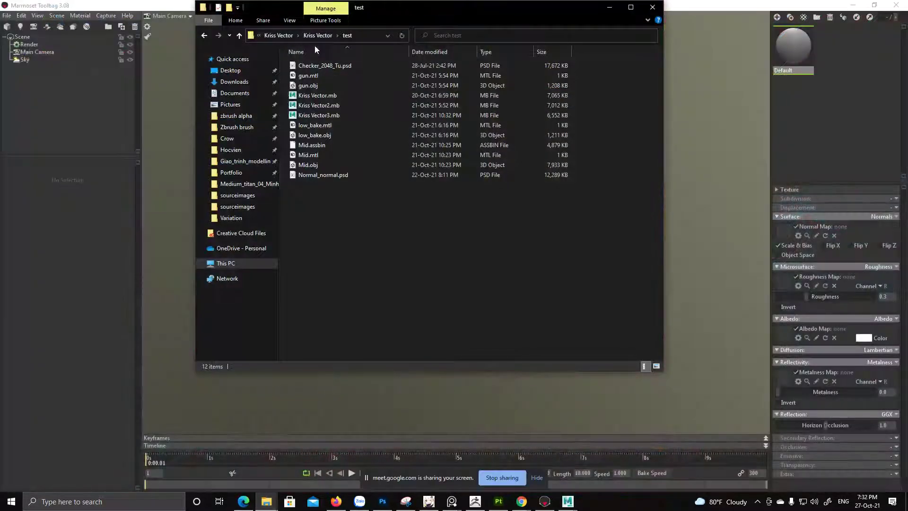
click(316, 35)
double_click(313, 97)
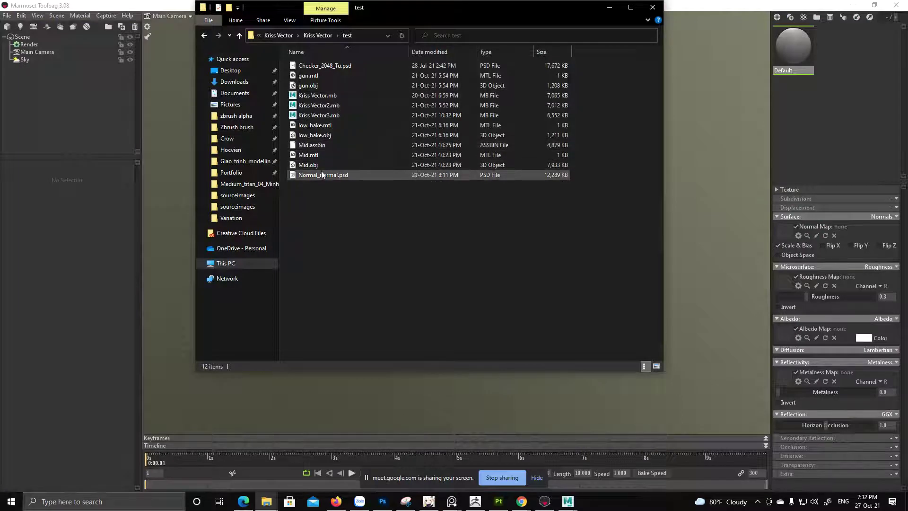
click(307, 36)
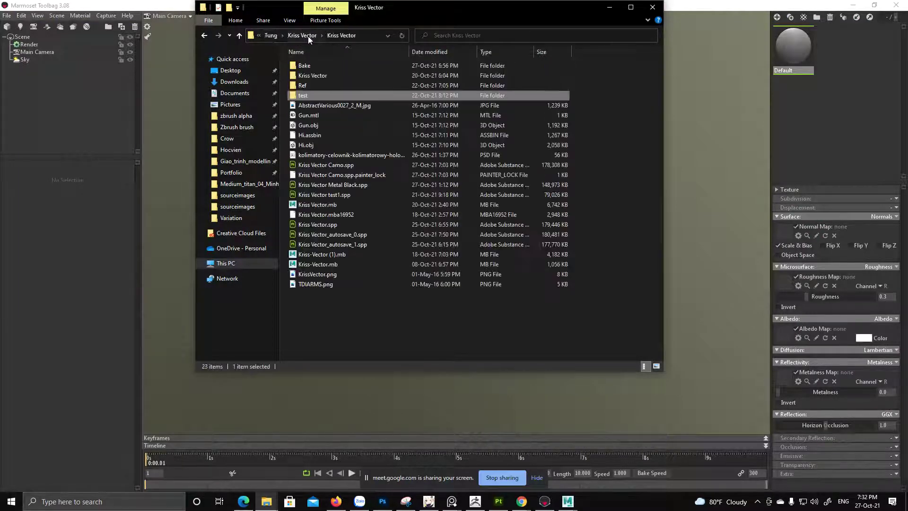
click(287, 37)
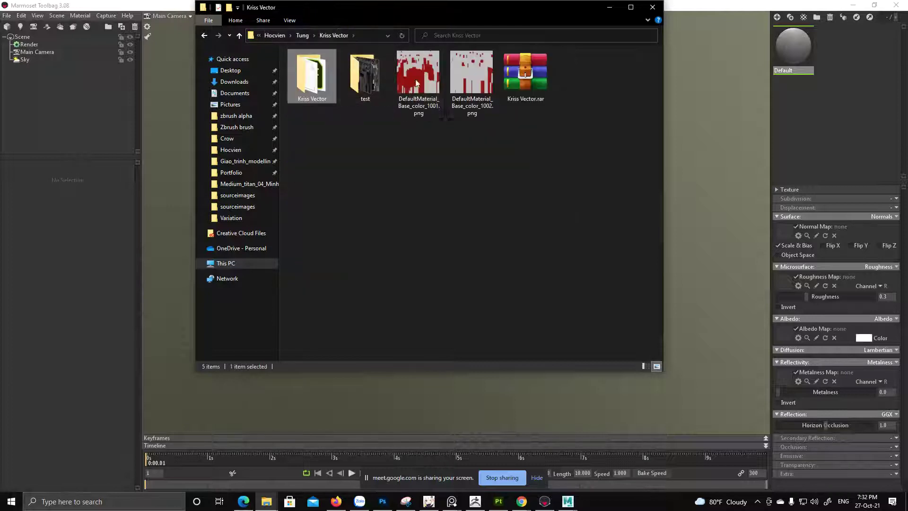
double_click(372, 79)
click(322, 78)
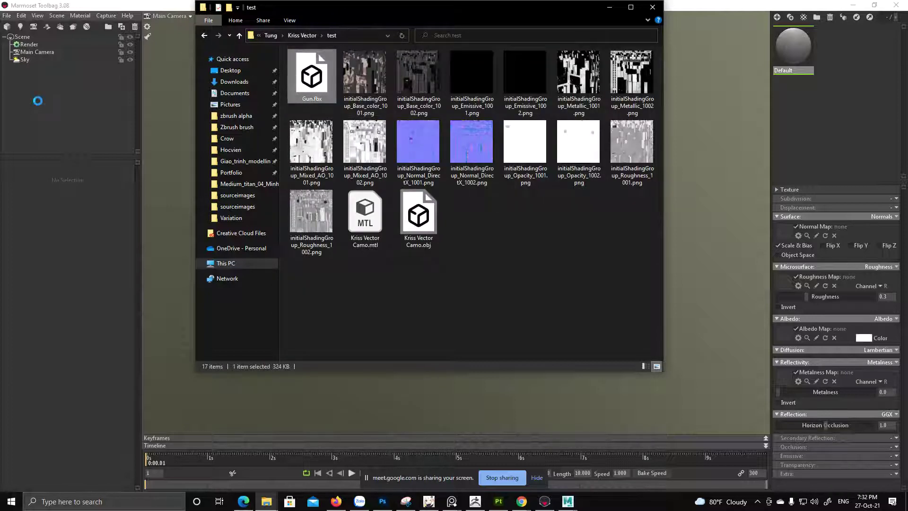
click(611, 8)
- Tint the blinn1 material's albedo red to identify the gun parts it covers, and set the colour to white
click(794, 51)
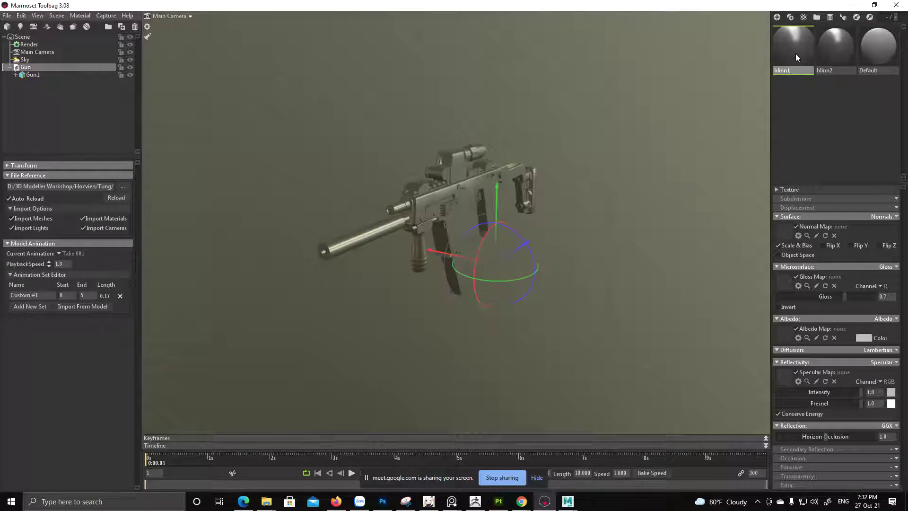
click(863, 338)
drag(249, 390, 250, 364)
alt+right_drag(441, 205, 532, 296)
alt+drag(533, 296, 409, 200)
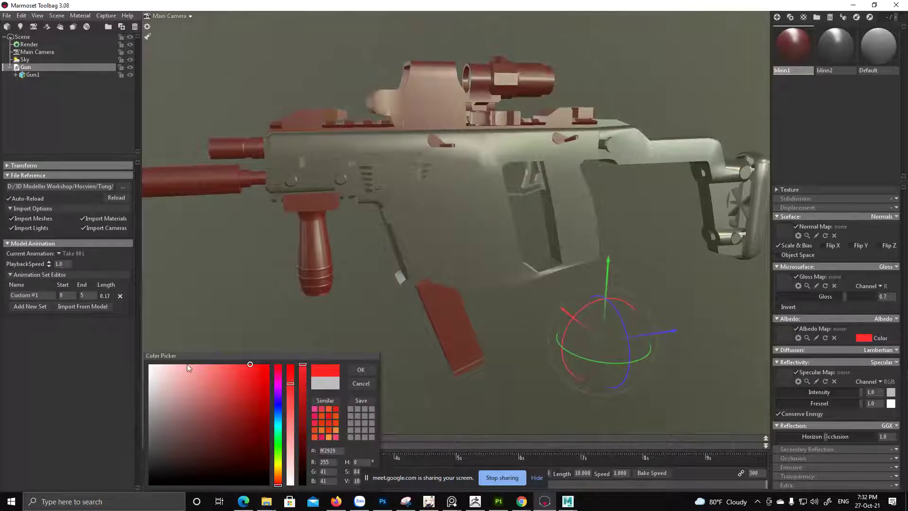
drag(187, 365, 131, 365)
click(361, 371)
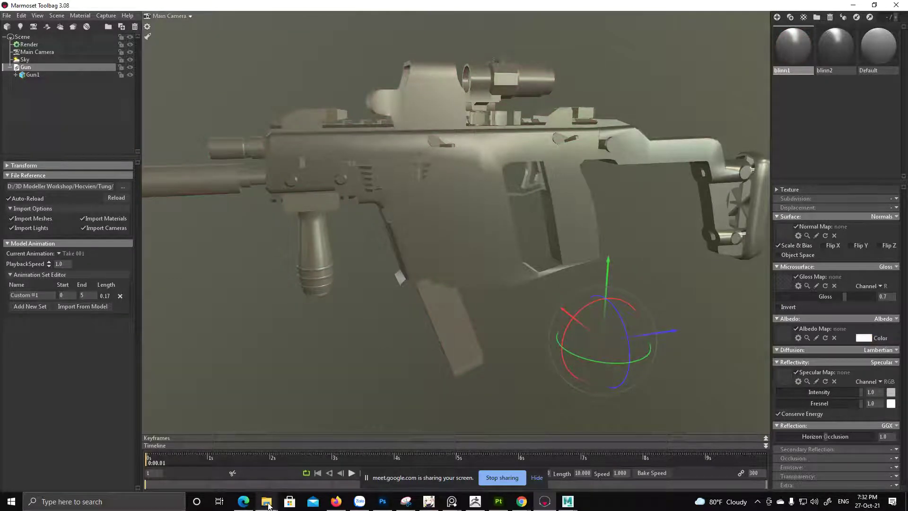
- Load initialShadingGroup_Base_color_1001.png from the test folder as blinn1's albedo map and bring the texture folder back to the front
mouse_move(267, 505)
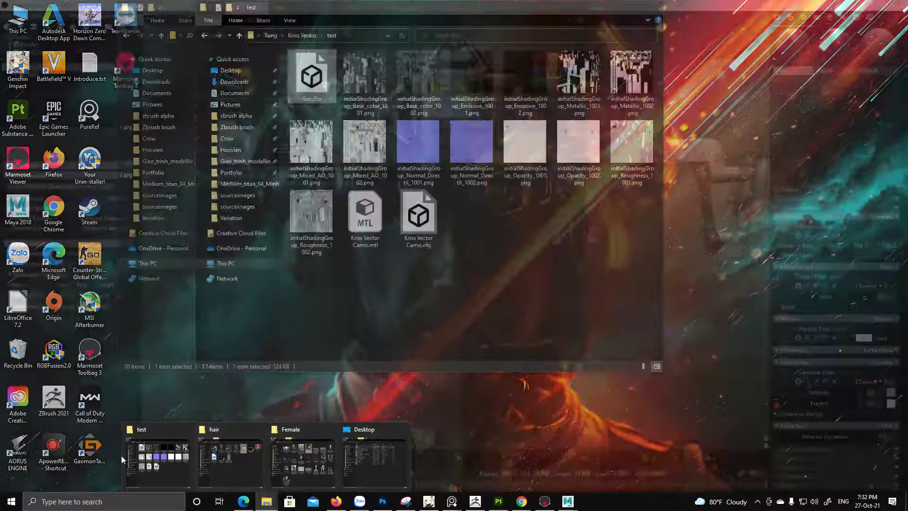
click(125, 455)
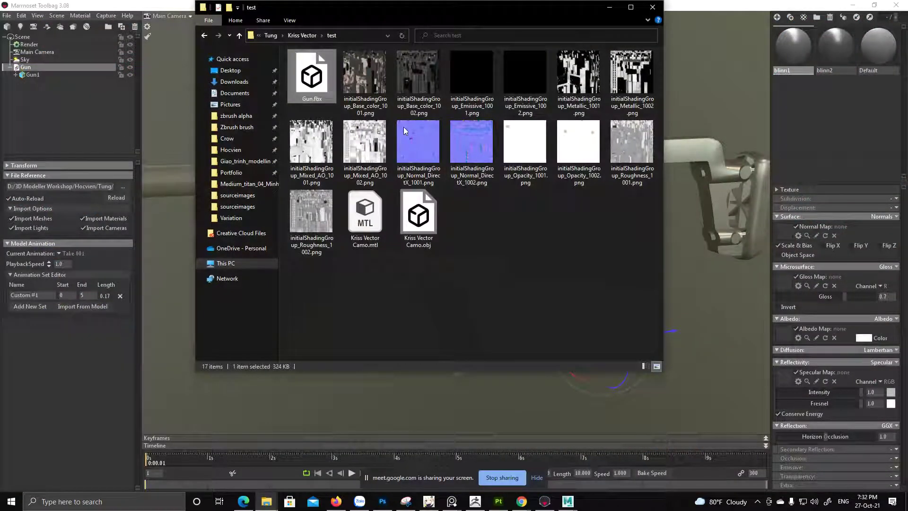
drag(413, 5, 289, 102)
drag(242, 173, 728, 260)
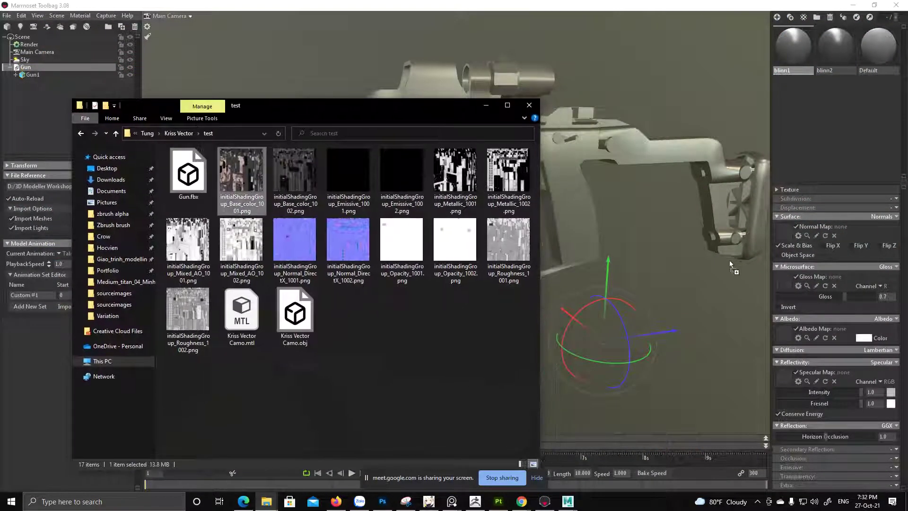
drag(600, 190, 600, 194)
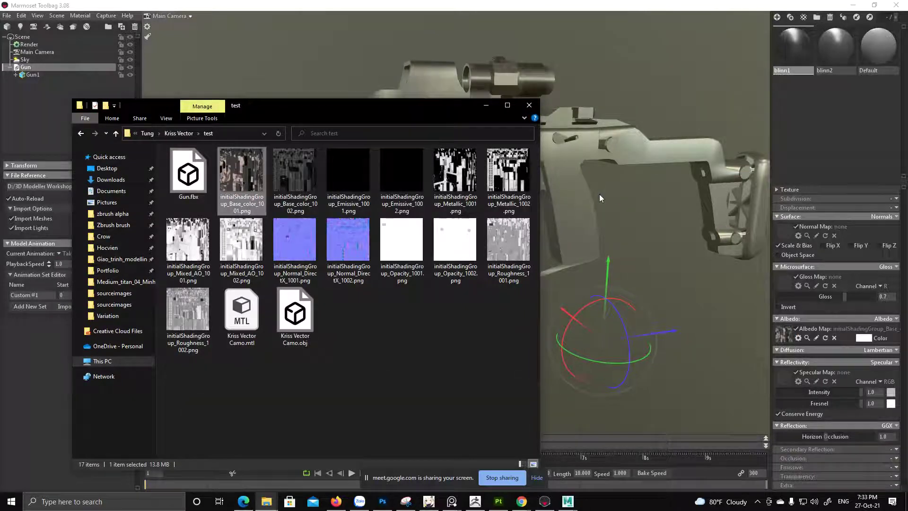
click(599, 194)
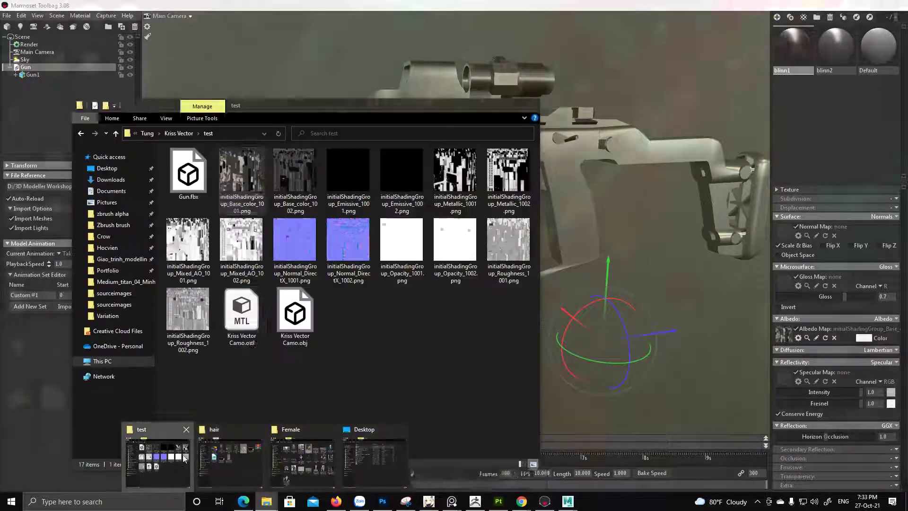
click(170, 459)
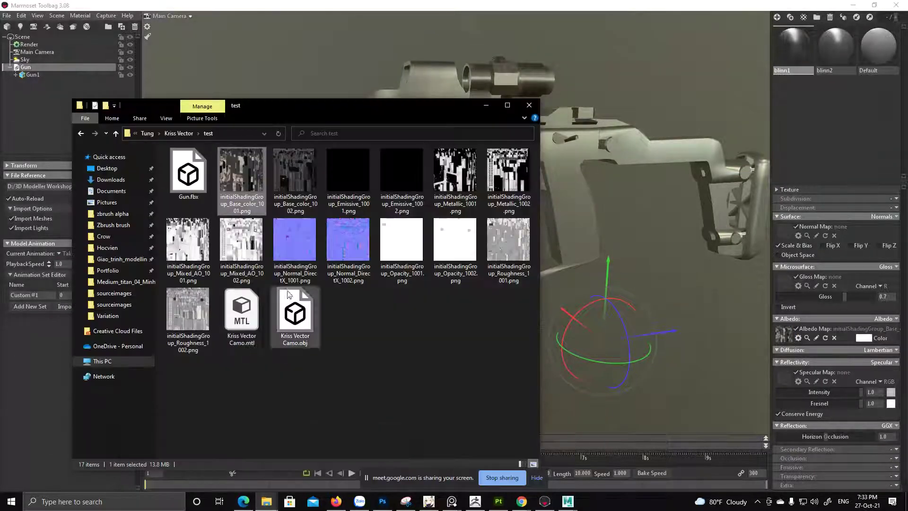
- Replace blinn1's albedo map with initialShadingGroup_Base_color_1002.png and switch the material's microsurface to Roughness
click(302, 174)
drag(316, 188, 783, 338)
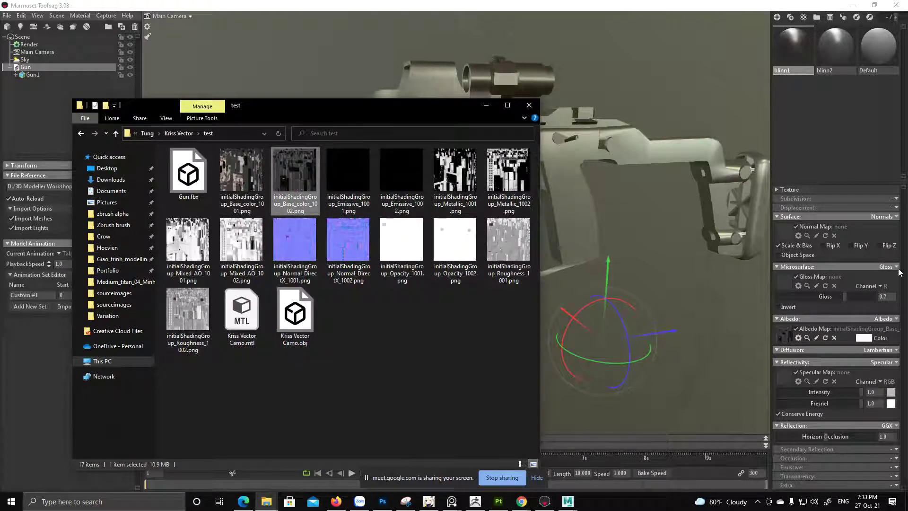
click(895, 267)
click(850, 295)
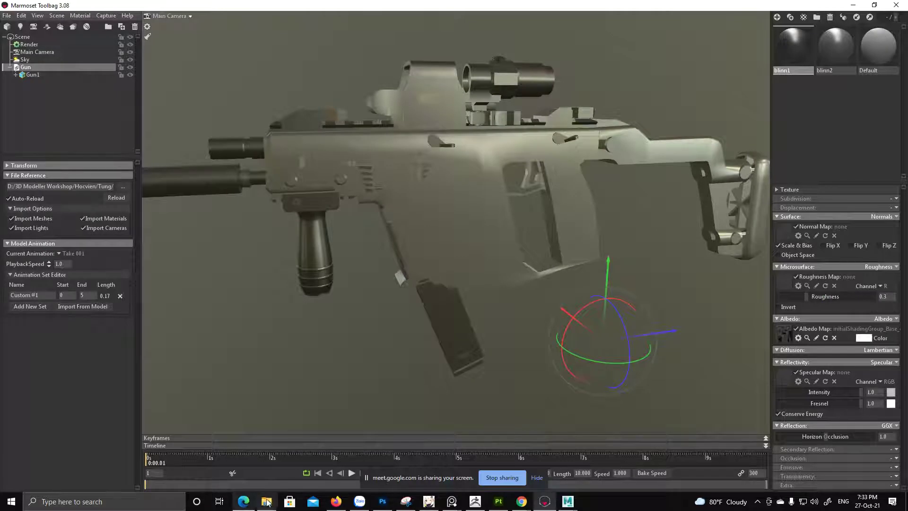
- Load initialShadingGroup_Roughness_1002.png as blinn1's roughness map and initialShadingGroup_Normal_DirectX_1002.png as its normal map
mouse_move(267, 502)
click(160, 467)
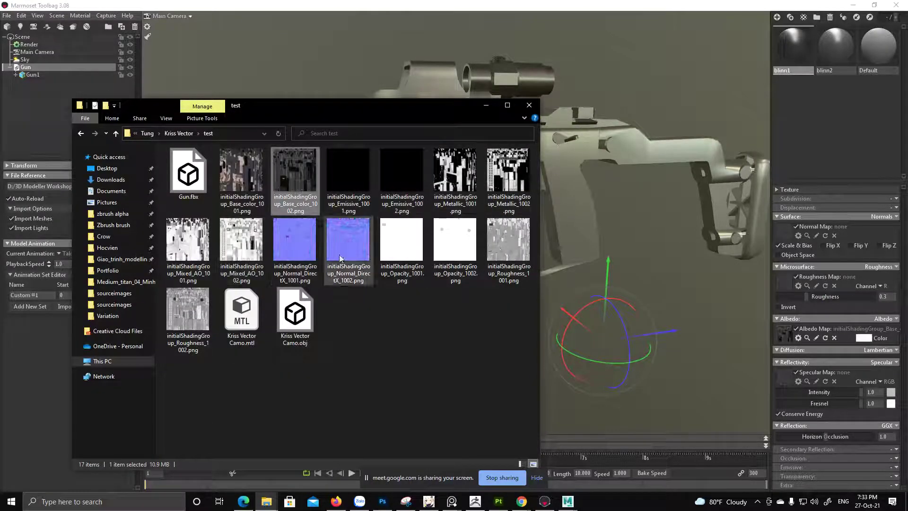
drag(188, 310, 793, 272)
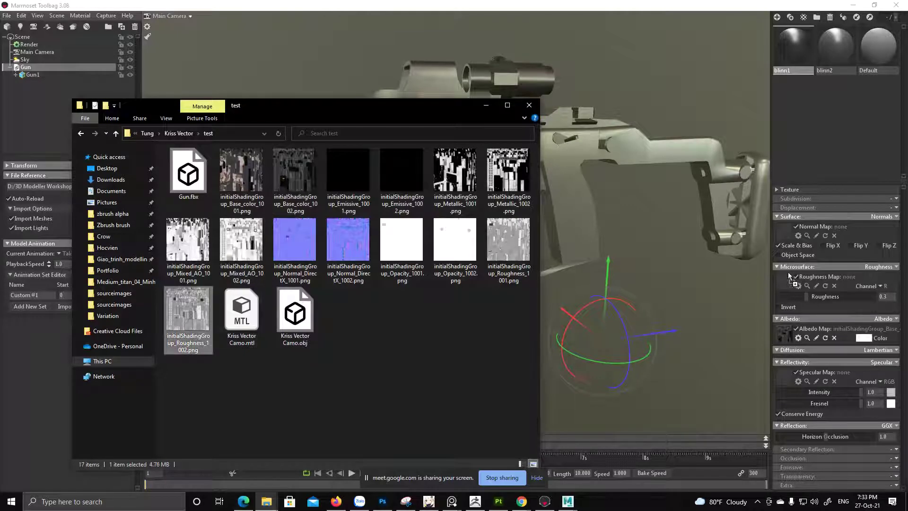
drag(350, 244, 786, 233)
- Switch blinn1's reflectivity to Metalness and load initialShadingGroup_Metallic_1002.png from the test folder as its metalness map
click(882, 362)
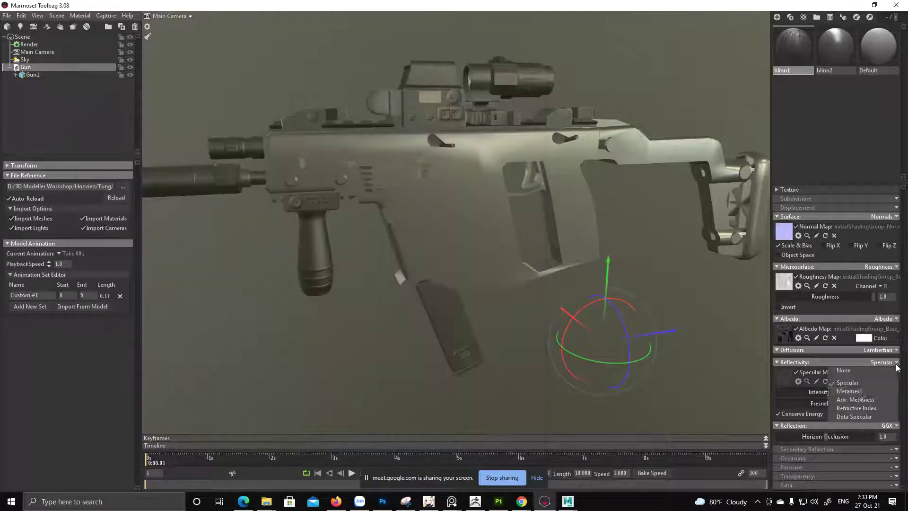
click(849, 391)
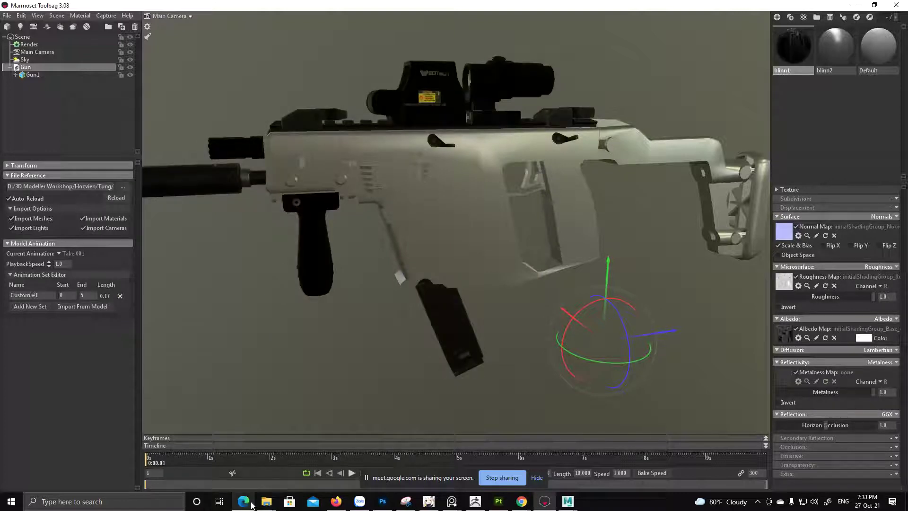
mouse_move(266, 501)
click(158, 456)
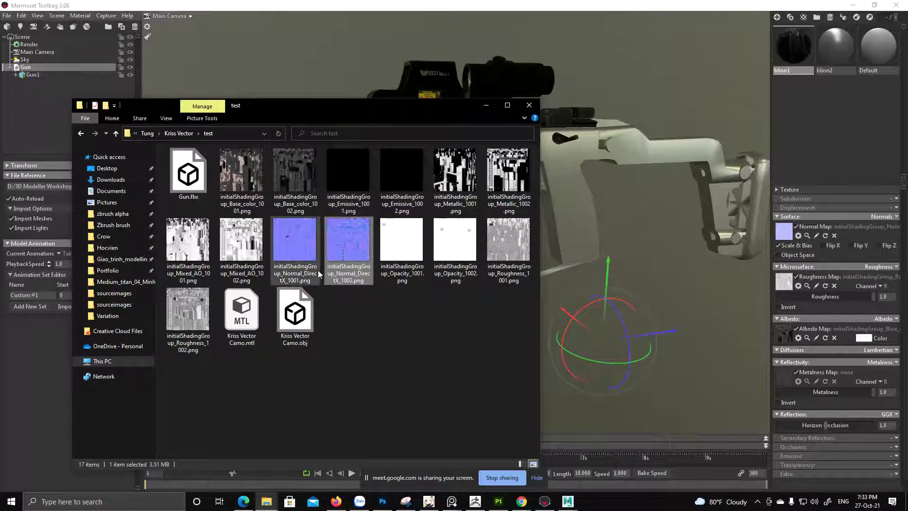
click(500, 208)
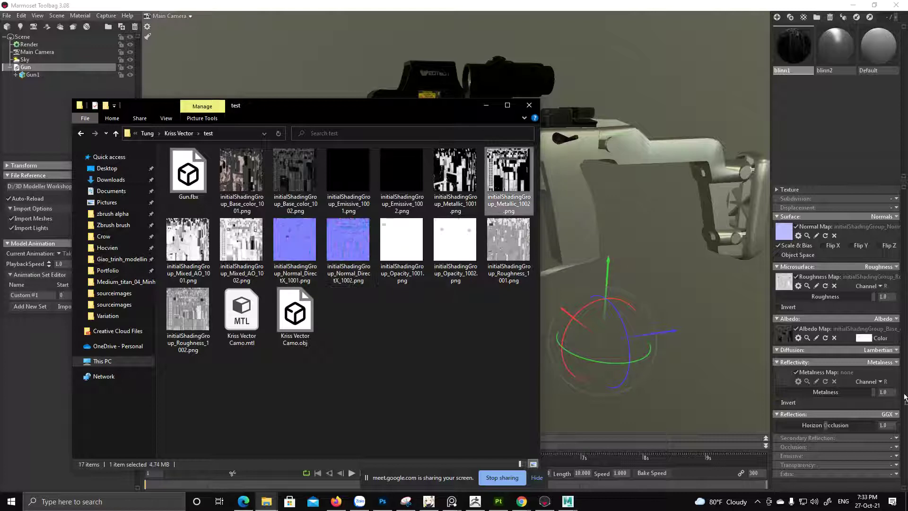
drag(788, 383, 776, 378)
drag(437, 108, 248, 381)
click(446, 181)
drag(455, 185, 591, 213)
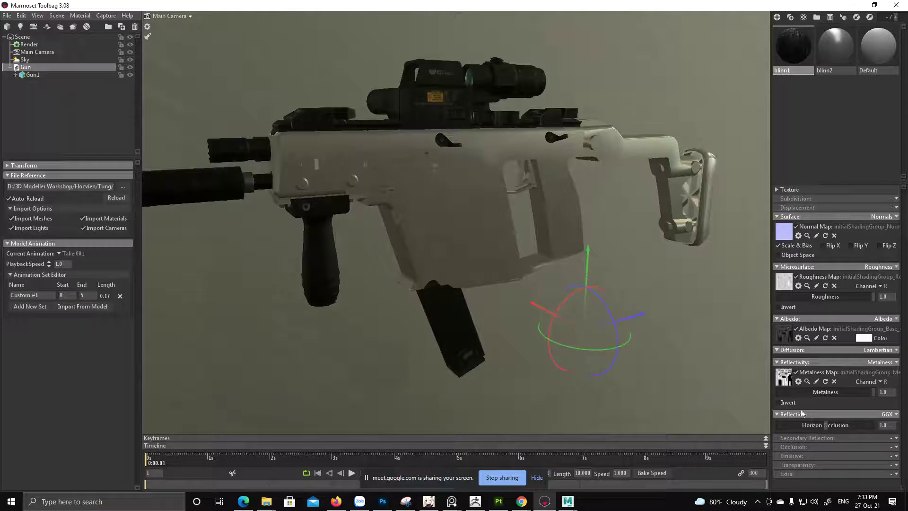
- Enable Occlusion on blinn1 and load initialShadingGroup_Mixed_AO_1002.png from the test folder as its occlusion map
click(896, 464)
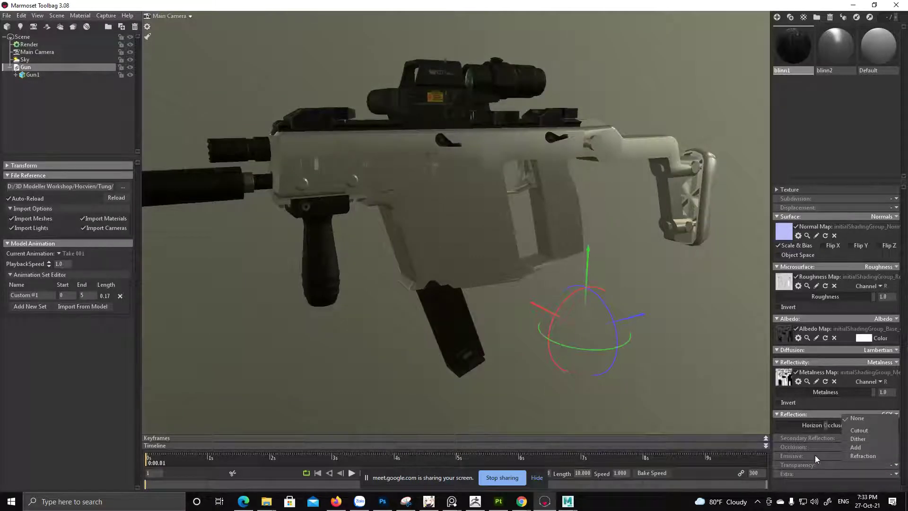
click(818, 467)
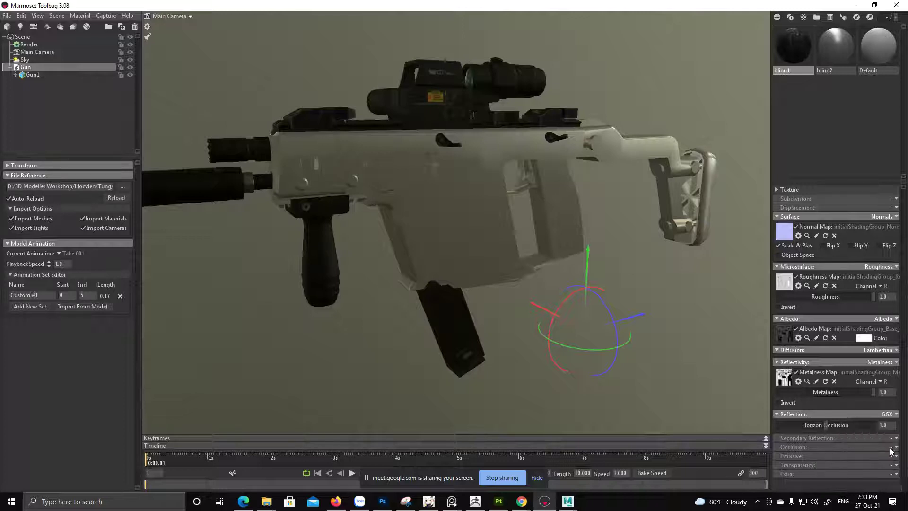
click(825, 425)
click(267, 501)
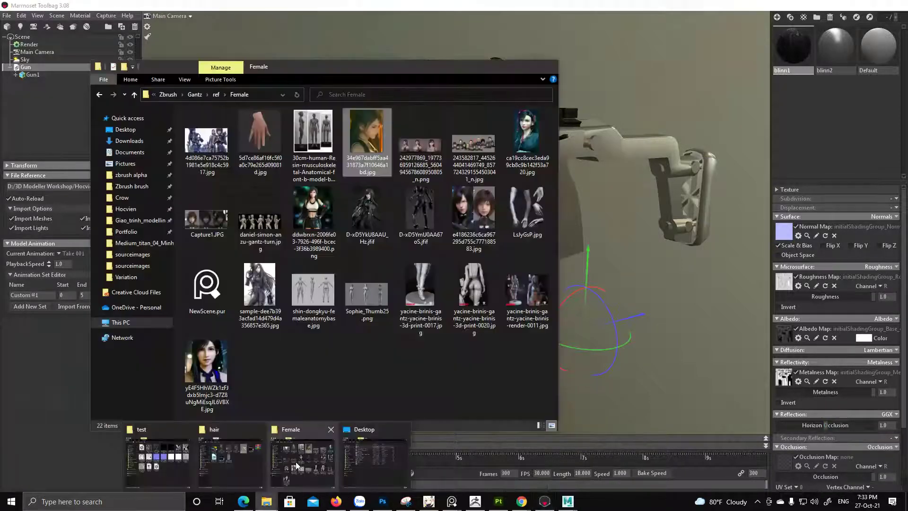
click(166, 463)
drag(257, 377, 338, 59)
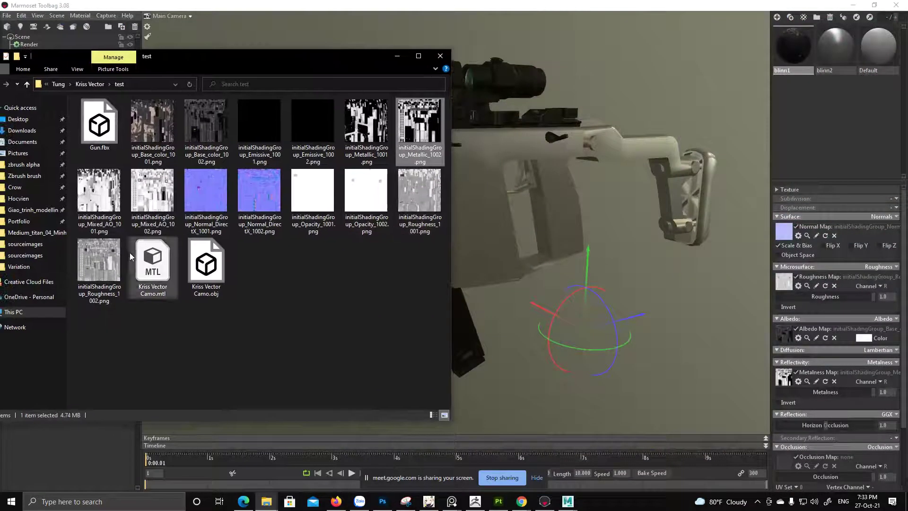
drag(154, 214, 768, 405)
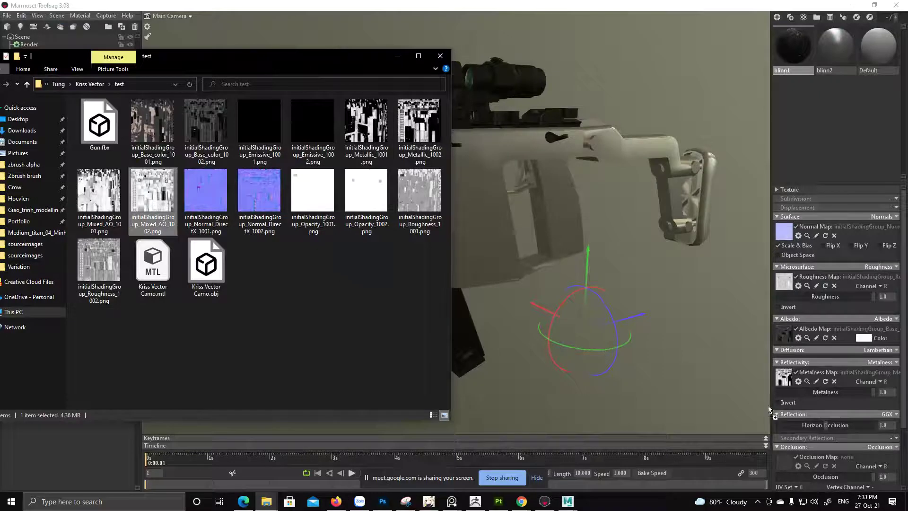
drag(788, 458, 788, 460)
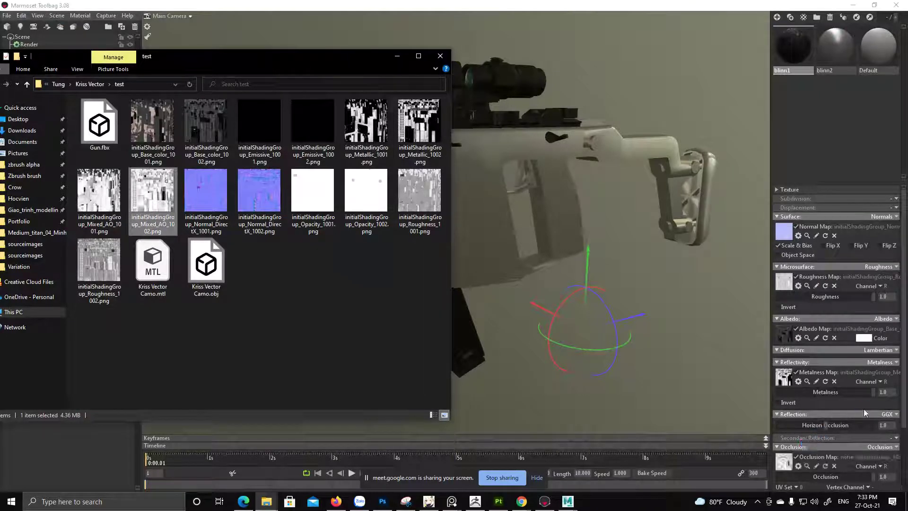
drag(903, 423, 903, 481)
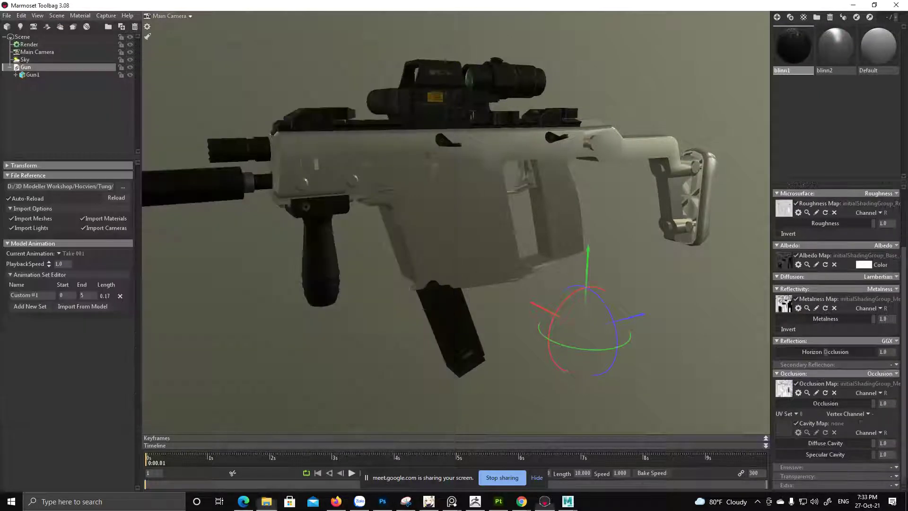
- Set blinn1's transparency to Dither without albedo alpha and load initialShadingGroup_Opacity_1002.png as its alpha map
click(896, 476)
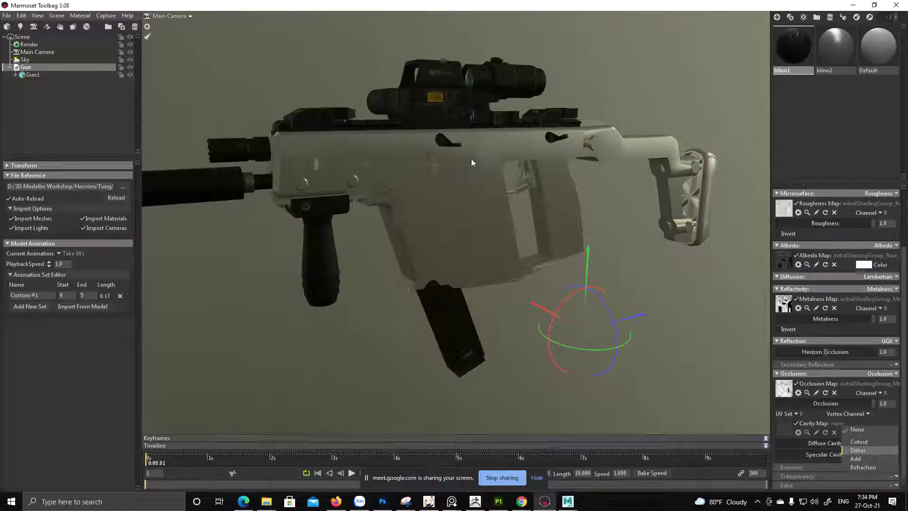
scroll(796, 362, down, 2)
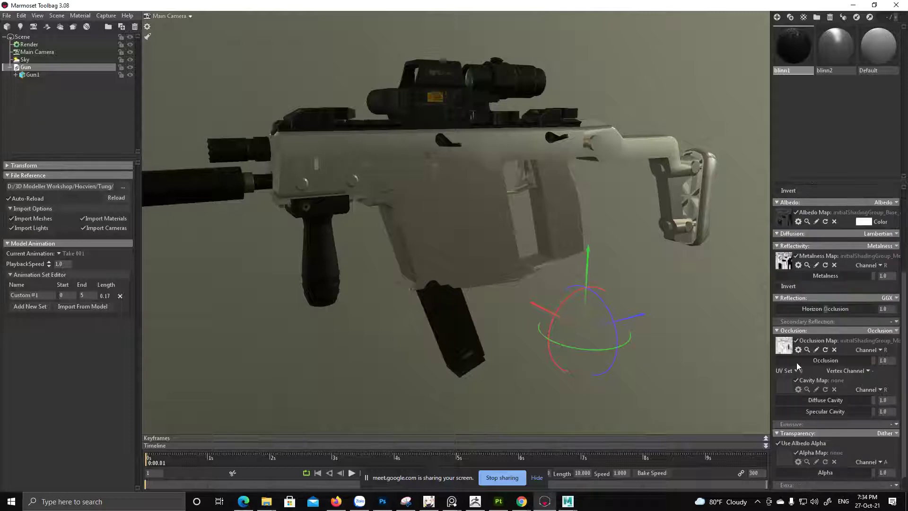
click(788, 445)
mouse_move(266, 500)
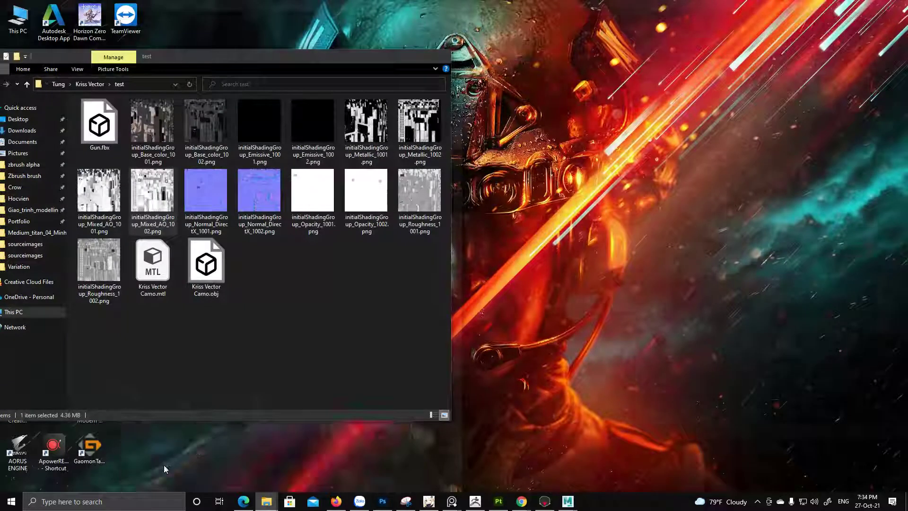
click(164, 465)
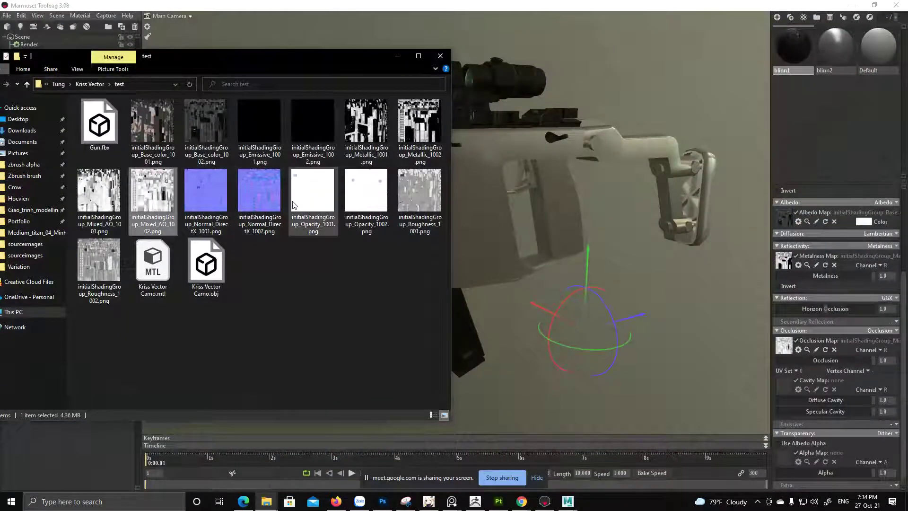
drag(367, 193, 785, 456)
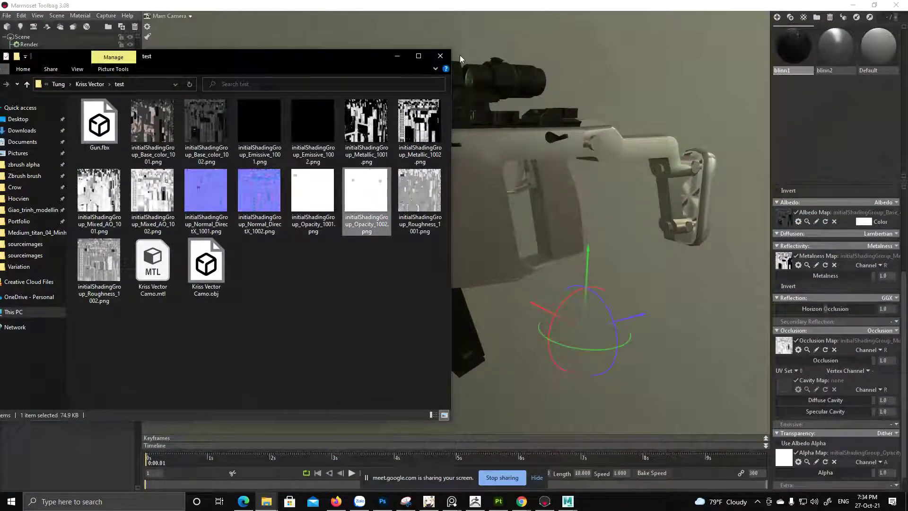
- Select the blinn2 material and load initialShadingGroup_Normal_DirectX_1001.png from the test folder as its normal map
click(834, 70)
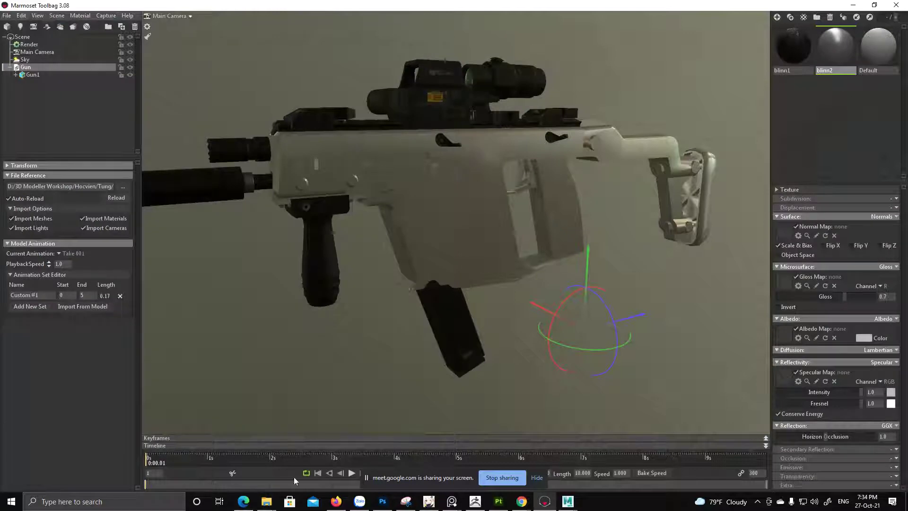
mouse_move(273, 507)
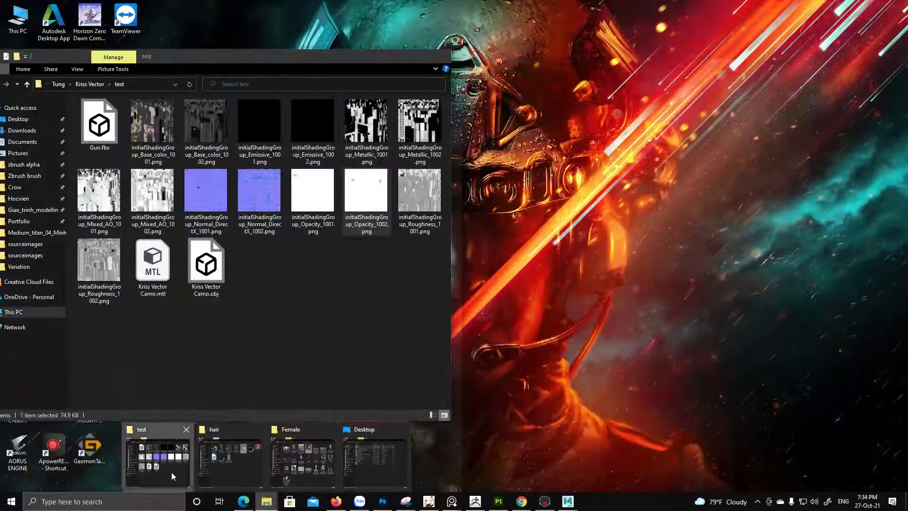
click(171, 472)
drag(206, 196, 783, 234)
- Set blinn2's microsurface to Roughness with initialShadingGroup_Roughness_1001.png, and load initialShadingGroup_Base_color_1001.png as its albedo map
click(888, 266)
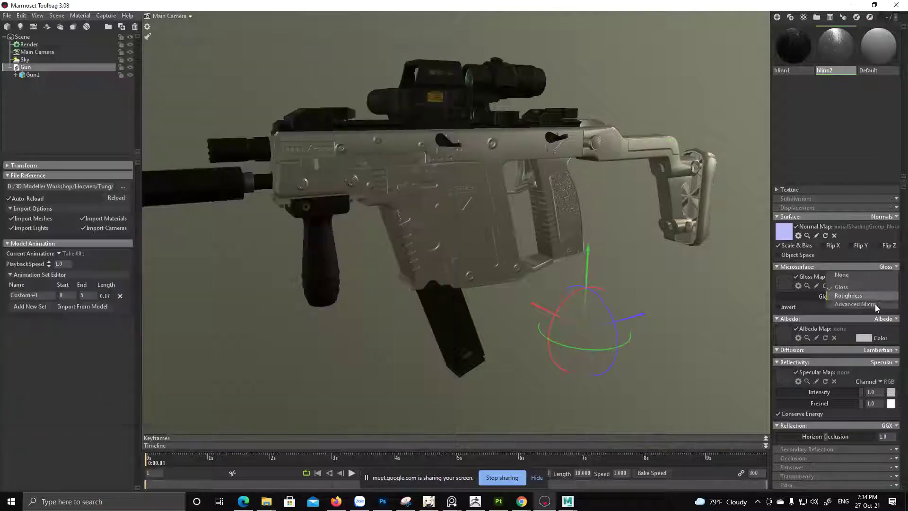
click(865, 297)
click(244, 501)
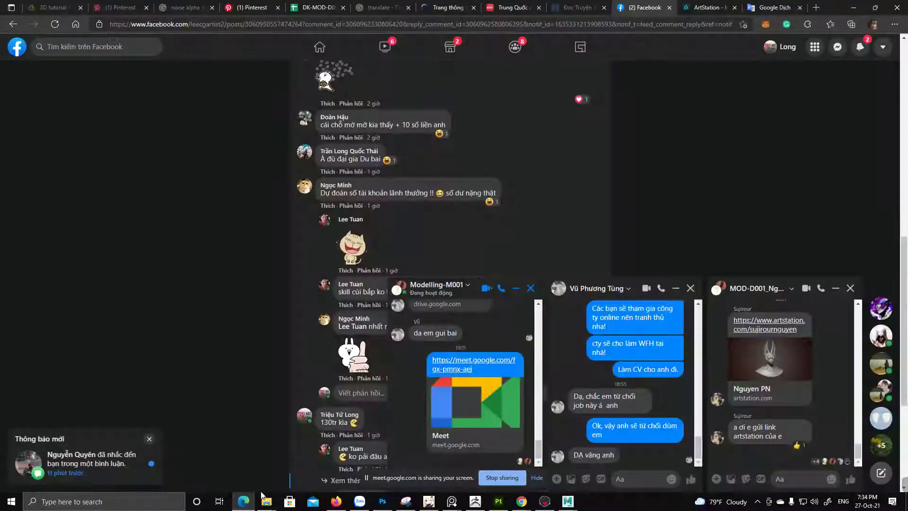
click(853, 7)
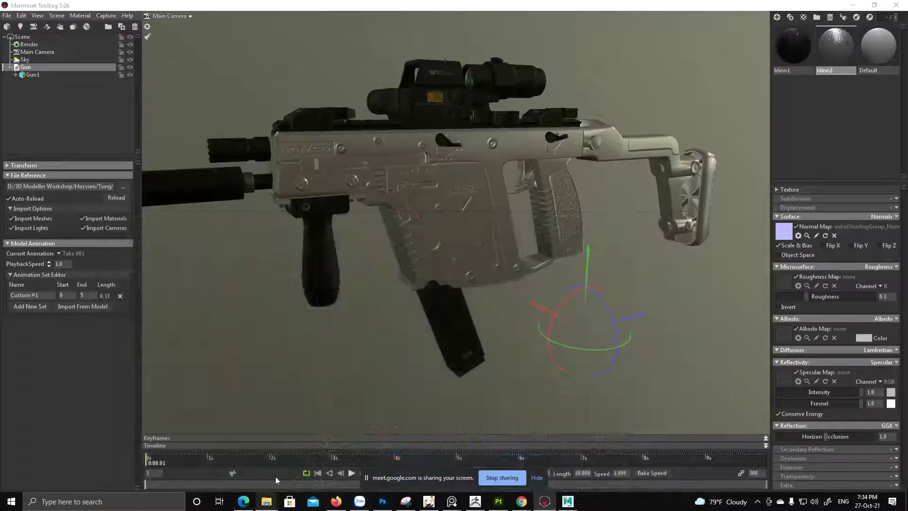
mouse_move(266, 501)
click(159, 456)
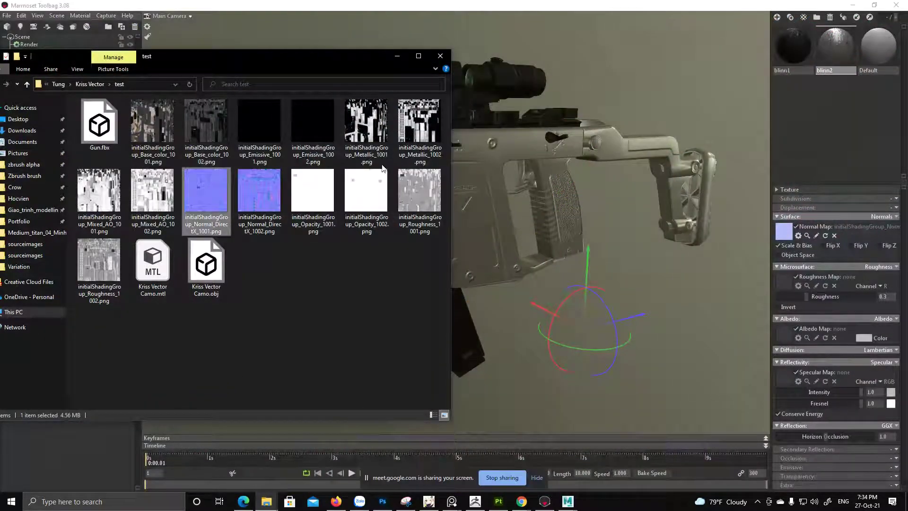
drag(443, 199, 793, 287)
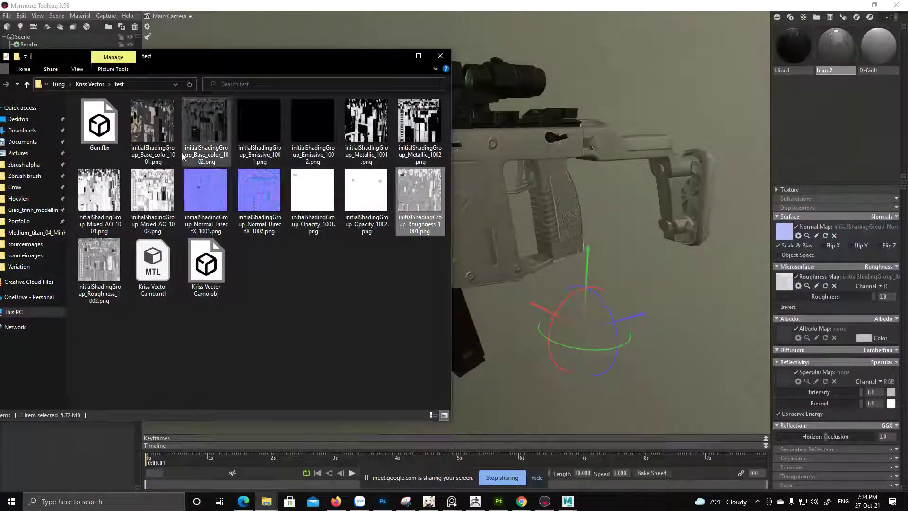
drag(152, 124, 785, 340)
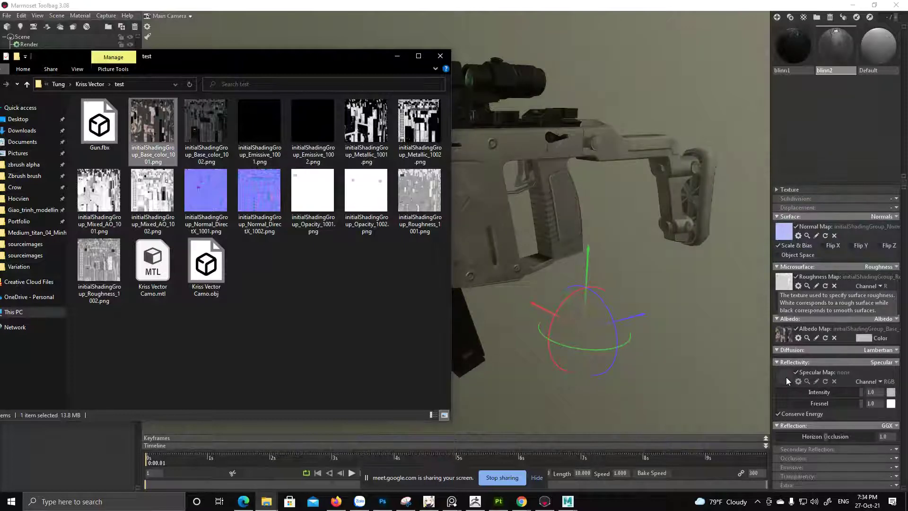
- Switch blinn2's reflectivity to Metalness and load initialShadingGroup_Metallic_1001.png as its metalness map
click(892, 363)
click(851, 391)
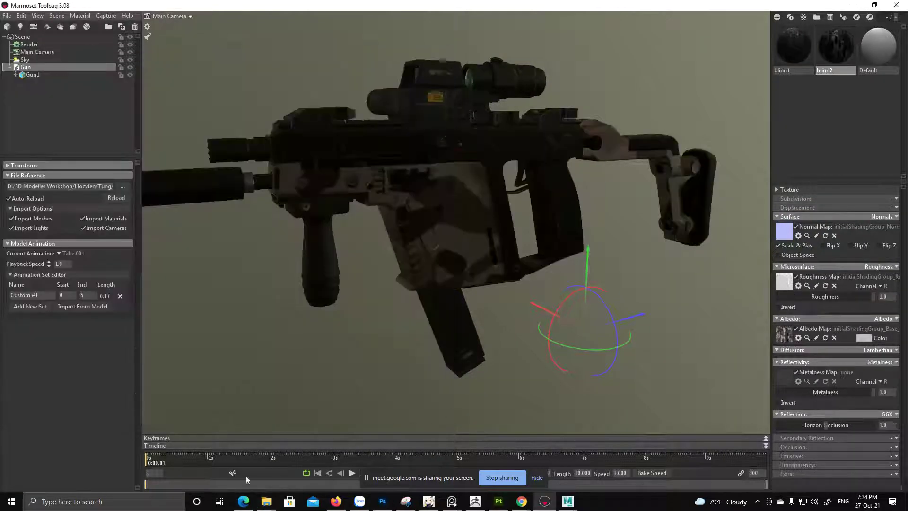
click(267, 501)
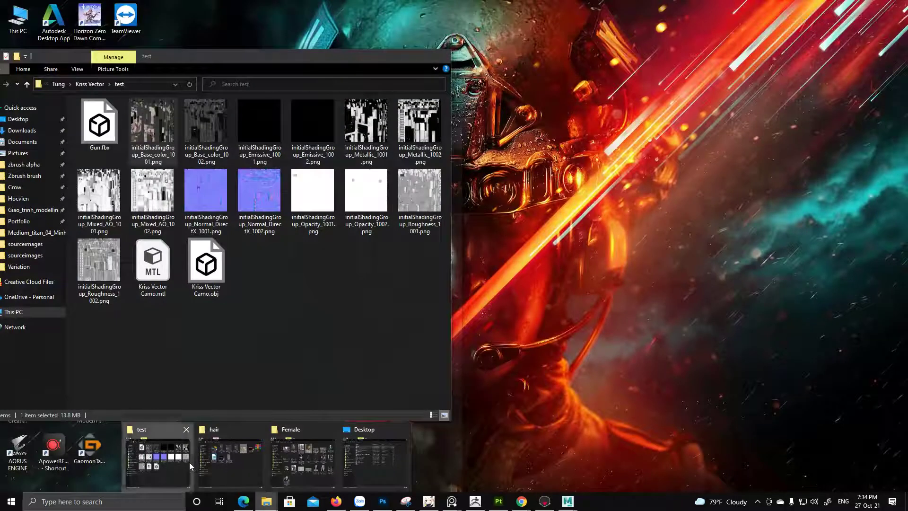
click(189, 461)
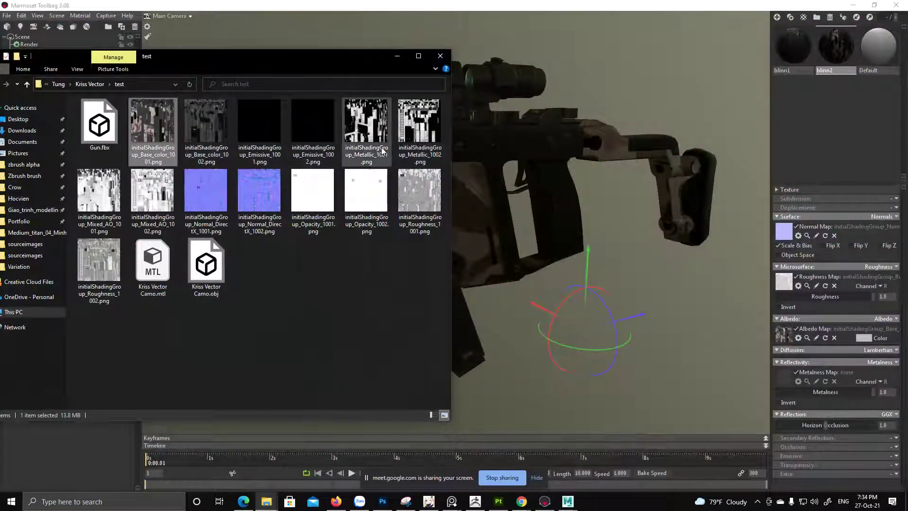
drag(366, 124, 828, 402)
drag(788, 376, 788, 377)
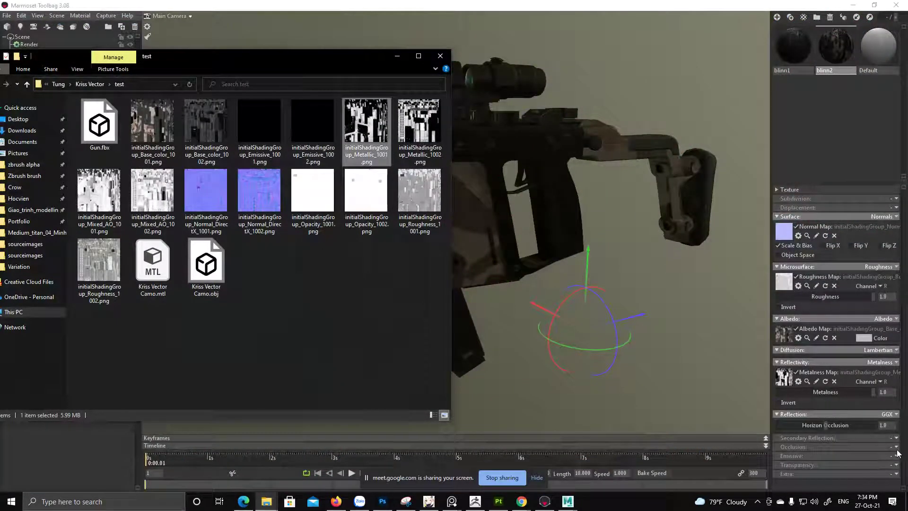
- Enable Occlusion on the blinn2 material and load initialShadingGroup_Opacity_1001.png from the test folder as its occlusion map
click(898, 449)
click(895, 447)
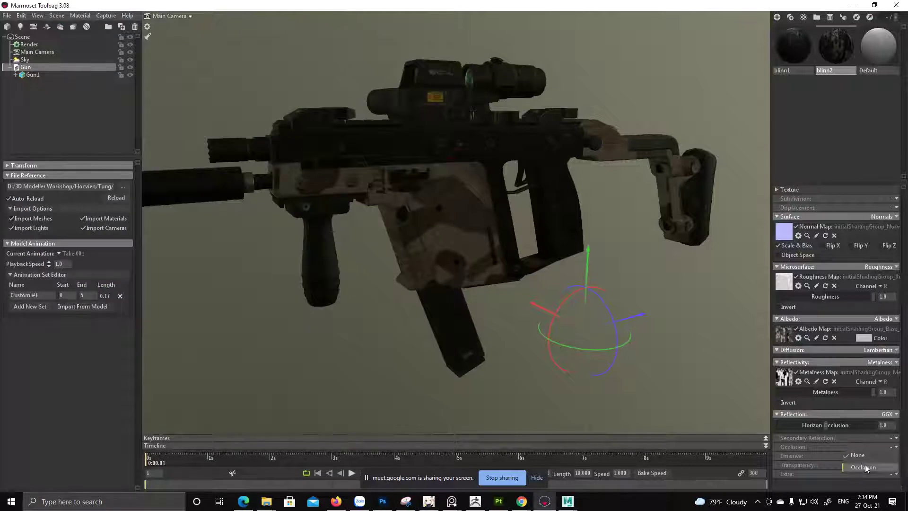
click(874, 461)
click(275, 504)
click(179, 462)
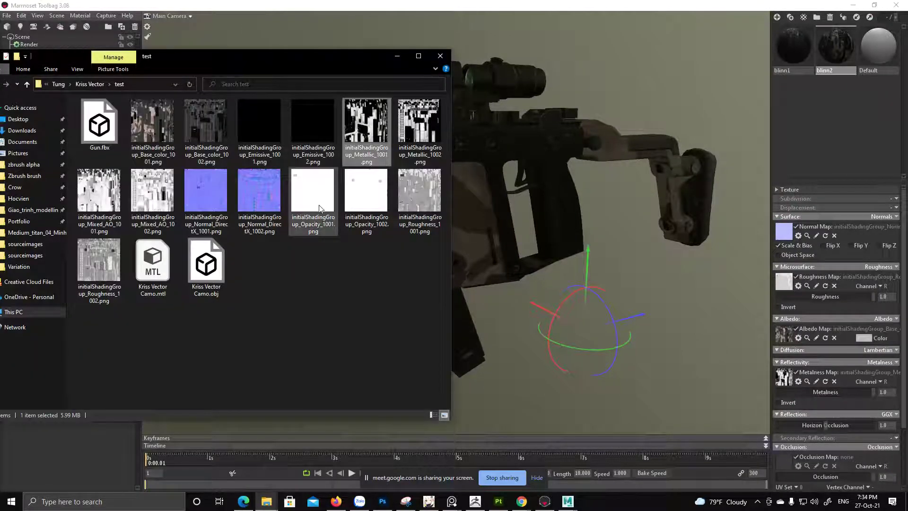
drag(319, 206, 761, 406)
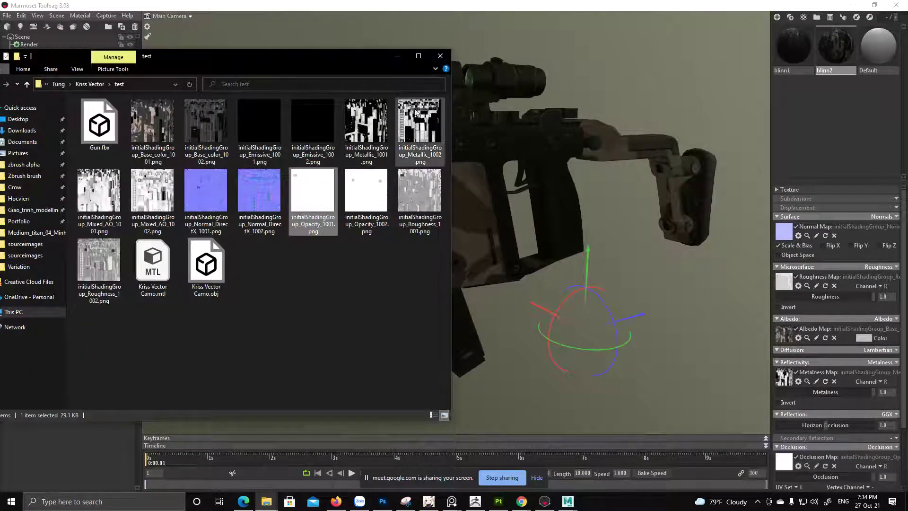
click(397, 56)
- Open the preset browser of the scene's sky light and apply the Desert Road sky
drag(511, 321, 558, 290)
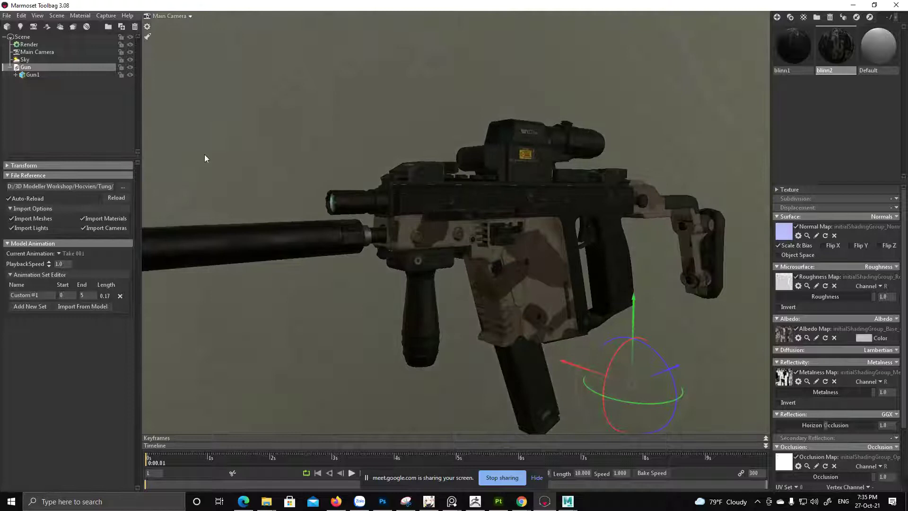
drag(505, 199, 536, 241)
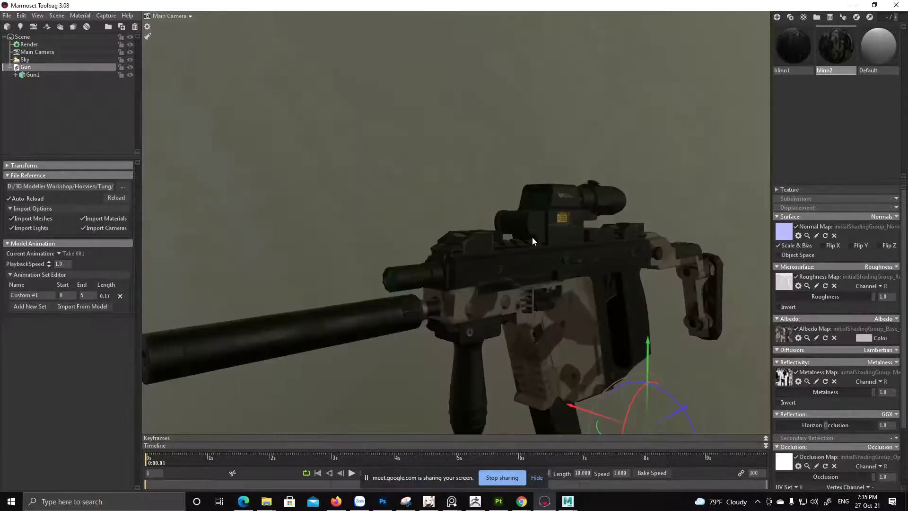
click(46, 46)
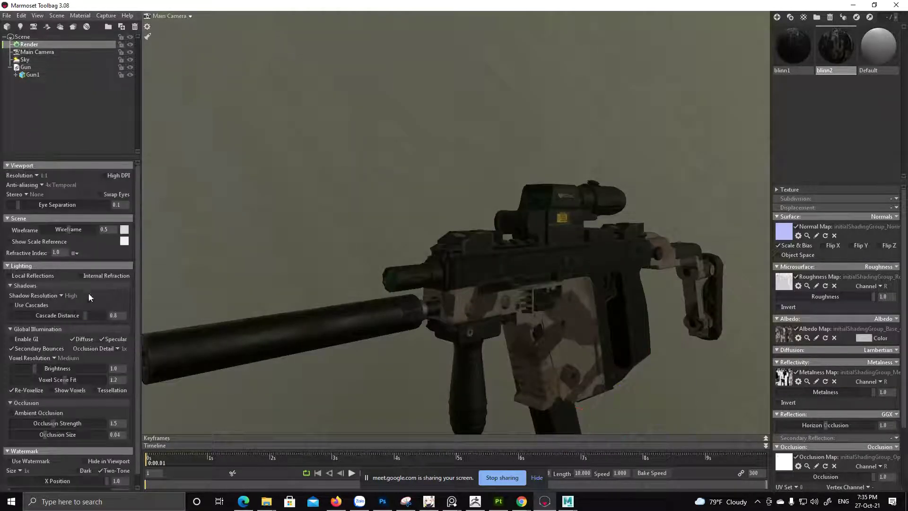
click(26, 59)
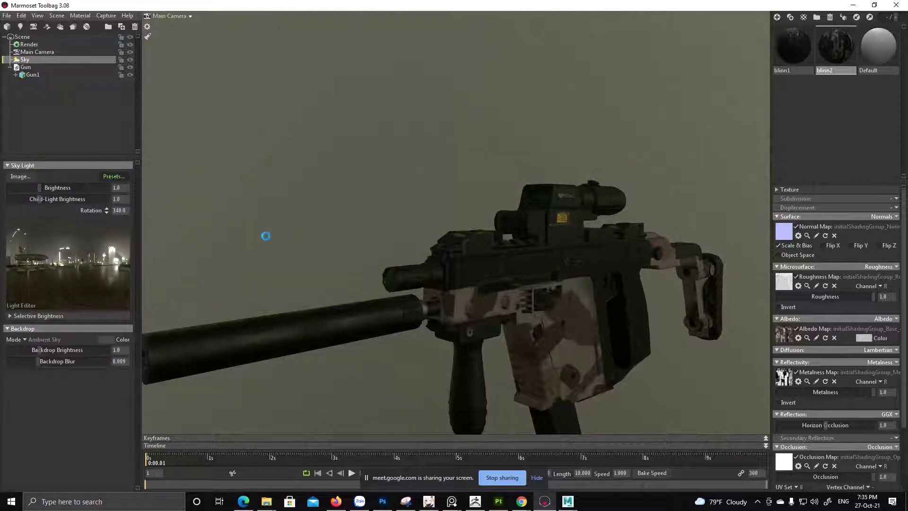
click(251, 374)
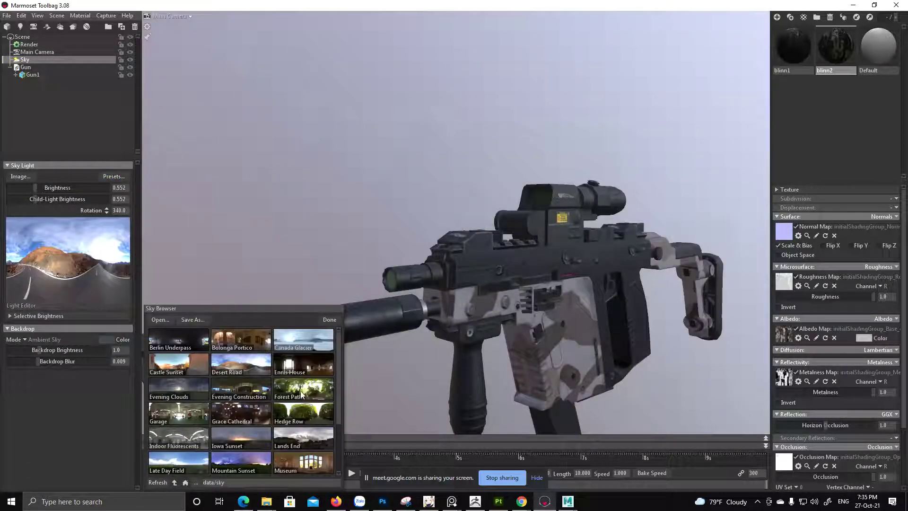
- Try the Forest Path, Garage, Grace Cathedral, Hedge Row, Lands End, Iowa Sunset and Indoor Fluorescents sky presets on the gun
click(298, 394)
click(176, 414)
click(241, 412)
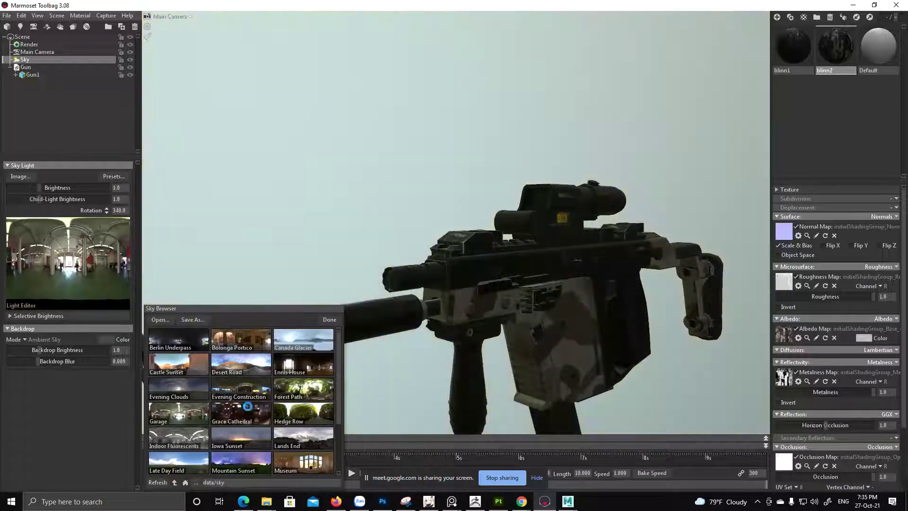
click(309, 411)
click(303, 437)
click(242, 437)
click(179, 438)
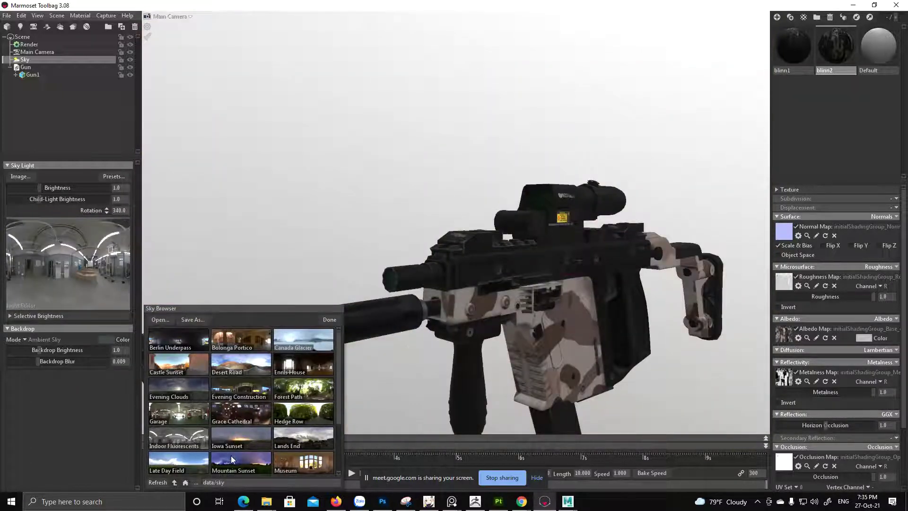
- Try the Mountain Sunset and Museum sky presets and inspect the gun's materials under them
click(231, 458)
click(291, 458)
drag(510, 320, 473, 302)
scroll(447, 284, up, 3)
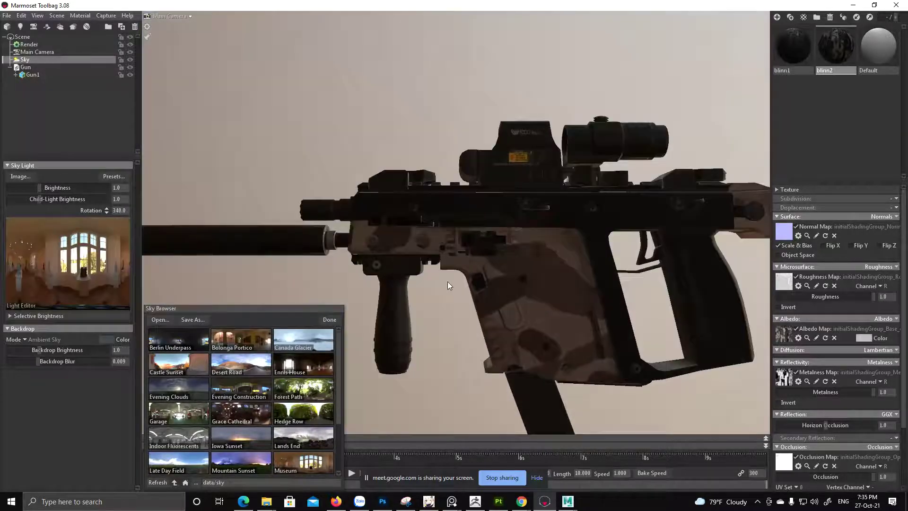
scroll(286, 428, down, 3)
- Try the Tokyo Takeshita, St Nicholas Church, Uffizi Gallery and Narita Plaza skies, rotating the environment lighting around the gun
click(289, 432)
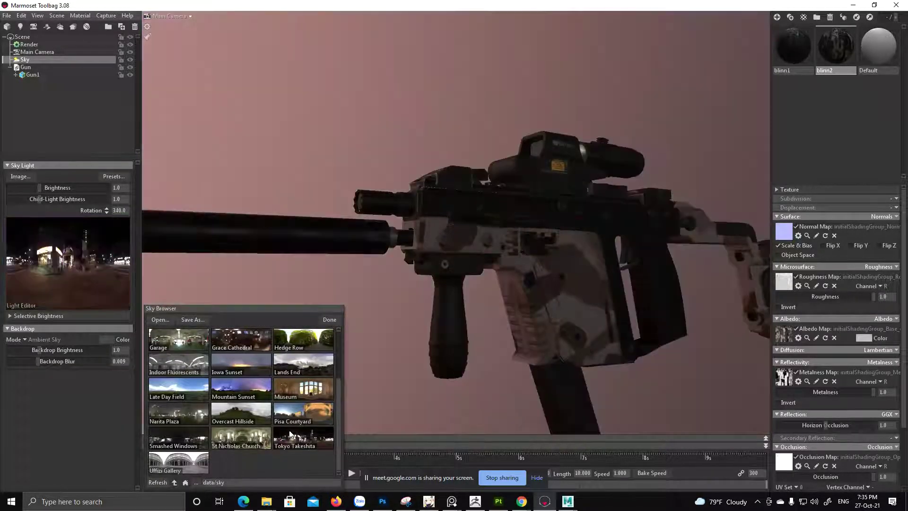
click(243, 431)
click(284, 430)
drag(489, 297, 586, 308)
click(190, 458)
drag(463, 285, 541, 294)
click(192, 410)
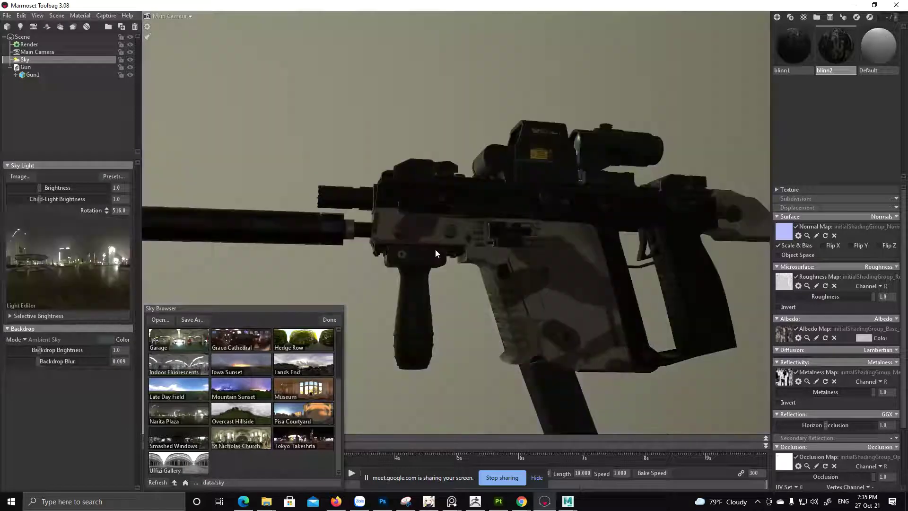
- Compare the Iowa Sunset, Indoor Fluorescents, Grace Cathedral, Garage and Berlin Underpass sky presets, rotating the lighting between them
click(238, 365)
click(178, 364)
drag(449, 235, 565, 344)
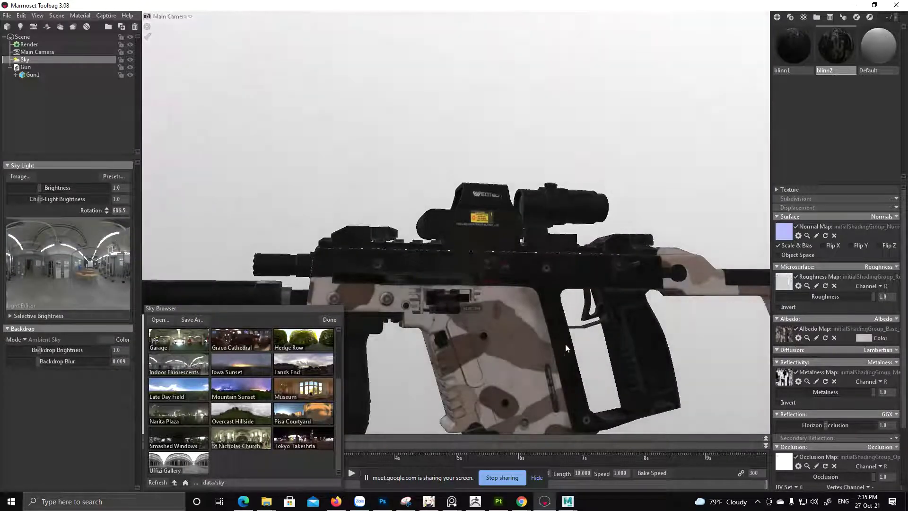
click(240, 339)
click(169, 341)
scroll(213, 368, up, 3)
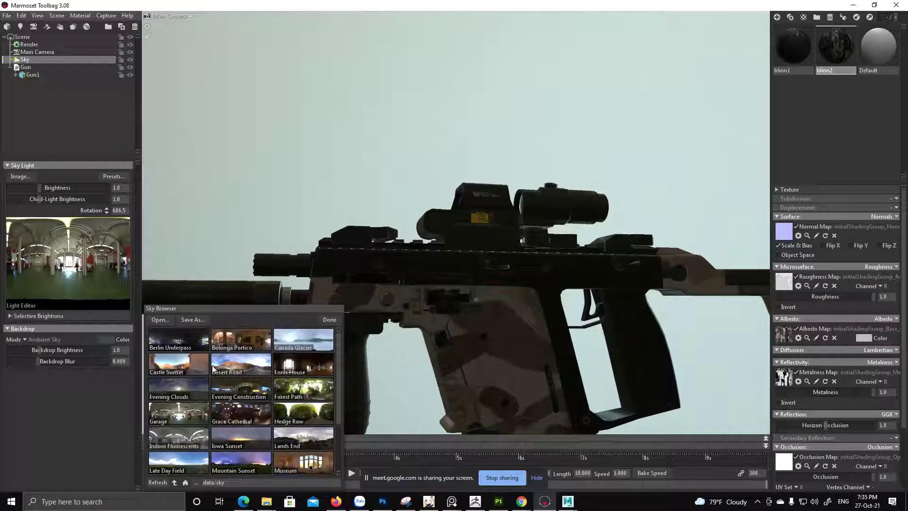
click(178, 348)
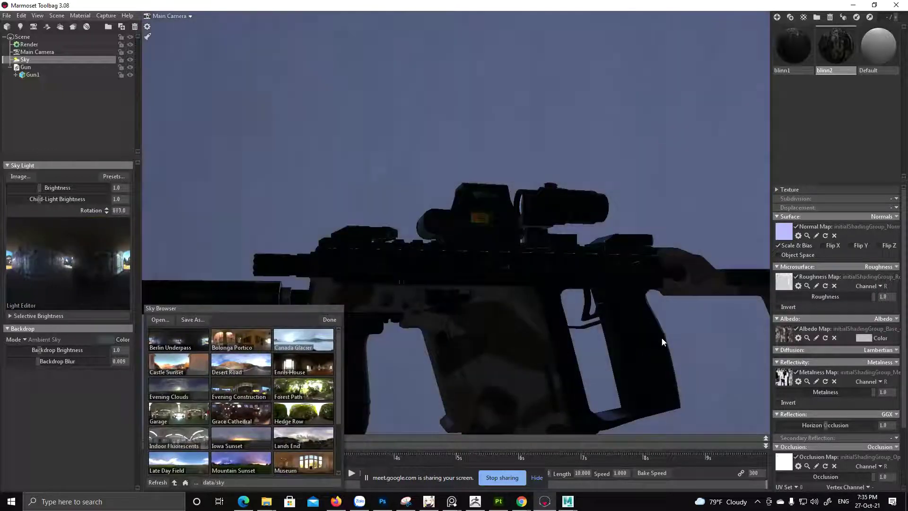
- Compare the Desert Road, Forest Path, Ennis House, Garage and Indoor Fluorescents sky presets, rotating the sky to about 1067
click(250, 363)
shift+drag(480, 310, 654, 351)
click(299, 396)
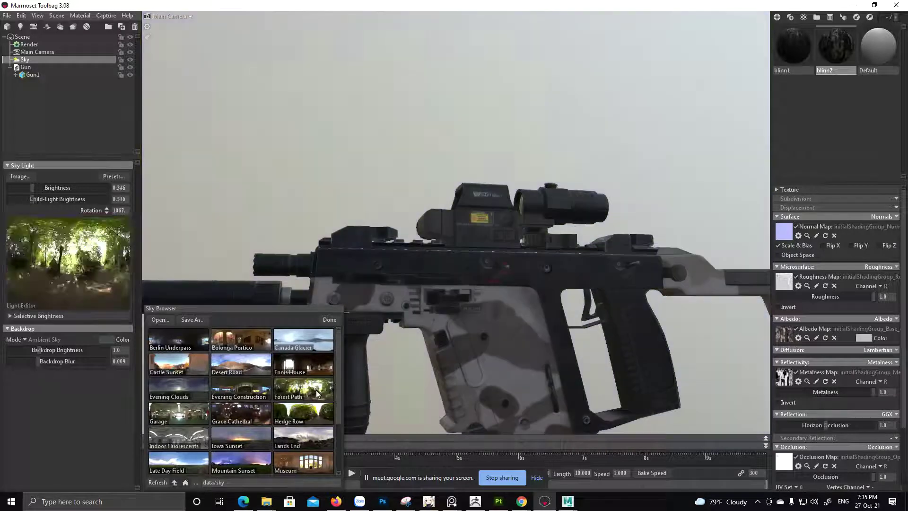
click(322, 364)
click(190, 407)
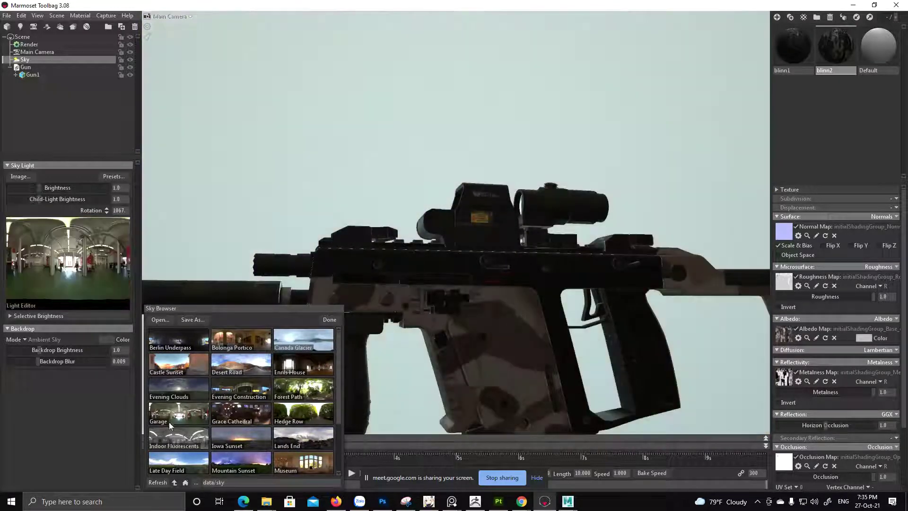
click(180, 430)
middle_drag(459, 335, 584, 264)
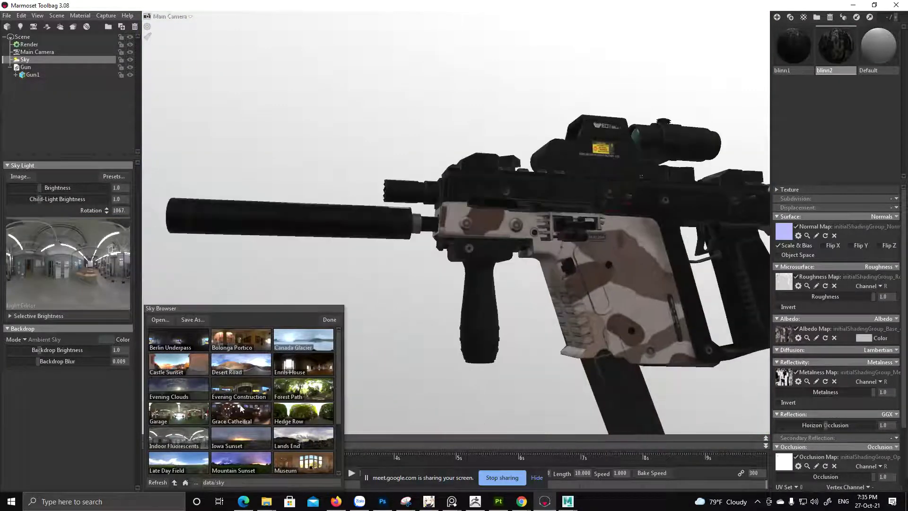
- Try the Iowa Sunset, Lands End, Narita Plaza, Overcast Hillside and Museum sky presets, returning to Lands End
click(231, 432)
click(312, 430)
scroll(291, 416, down, 3)
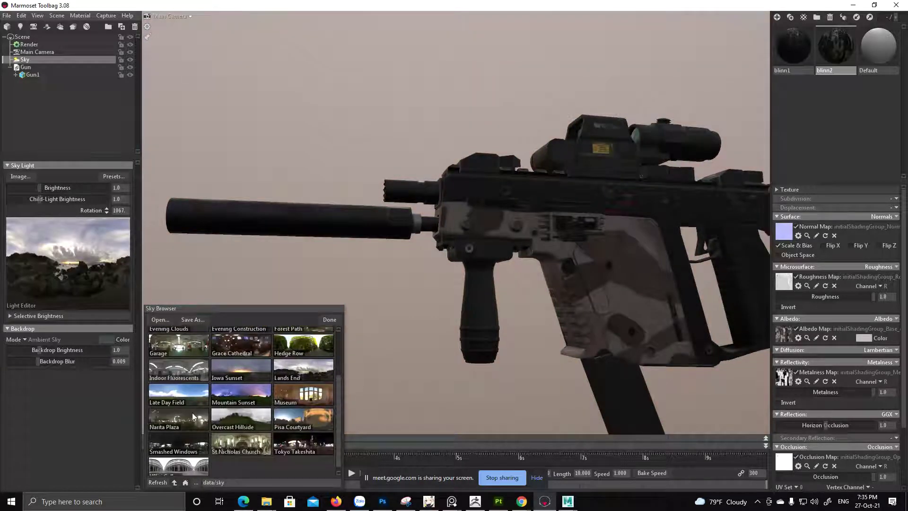
click(189, 413)
click(245, 410)
click(290, 391)
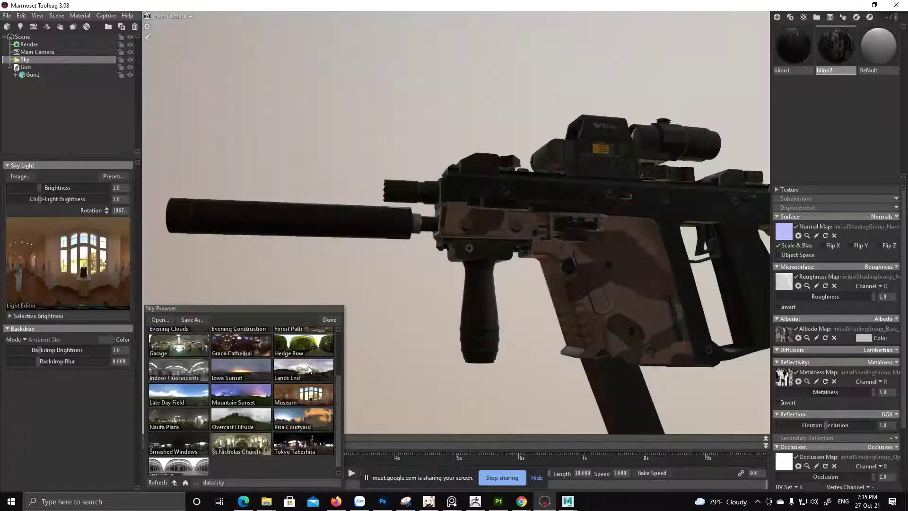
click(308, 369)
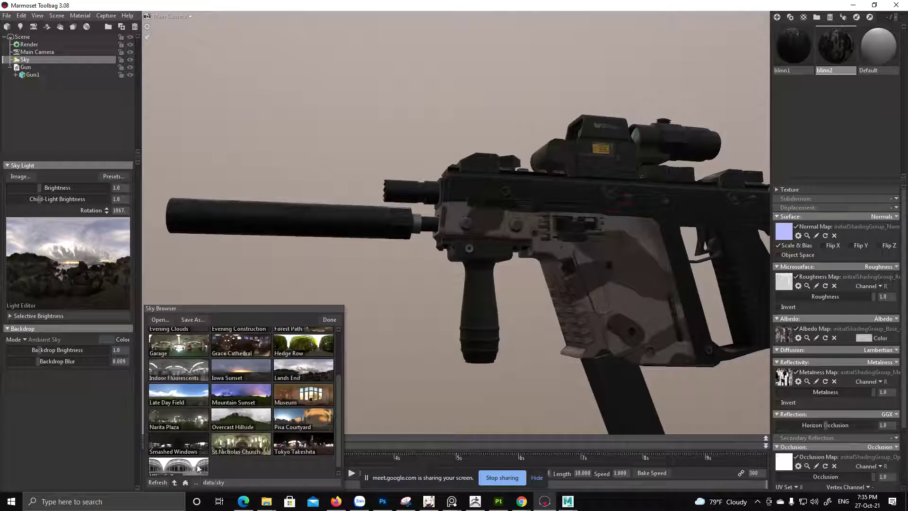
- Compare the St Nicholas Church sky, rotated to different angles, with the Smashed Windows and Indoor Fluorescents presets
click(234, 438)
drag(449, 283, 500, 265)
drag(449, 199, 458, 192)
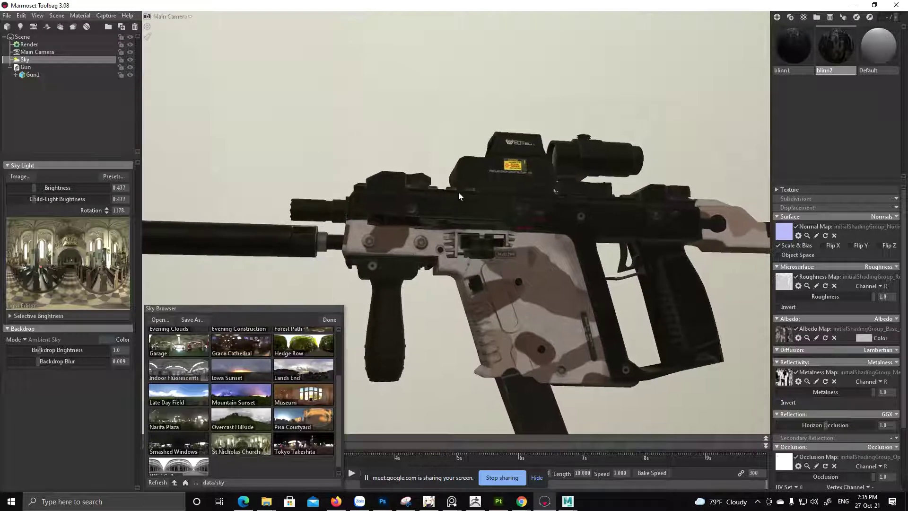
shift+drag(427, 226, 472, 228)
click(188, 445)
drag(359, 393, 529, 307)
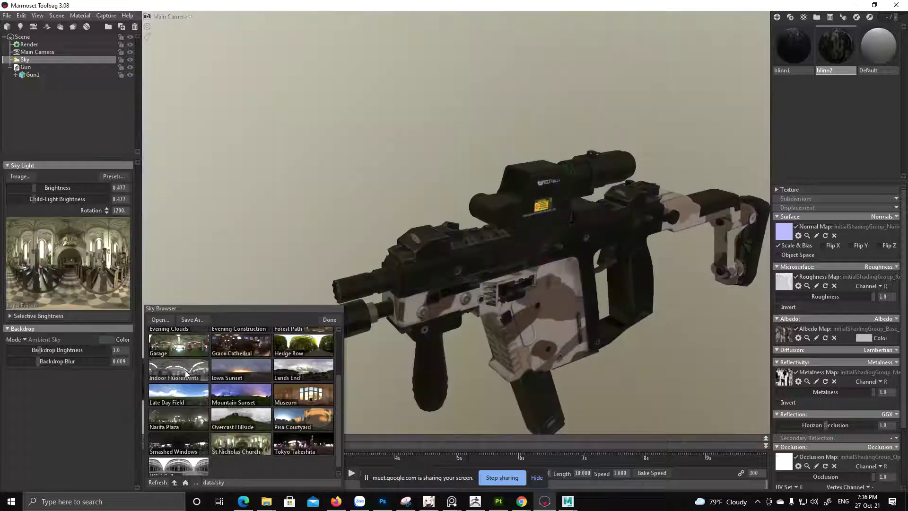
click(191, 367)
- Apply the St Nicholas Church sky preset, rotate the sky to about 1214 and close the sky browser
click(245, 442)
drag(501, 293, 522, 238)
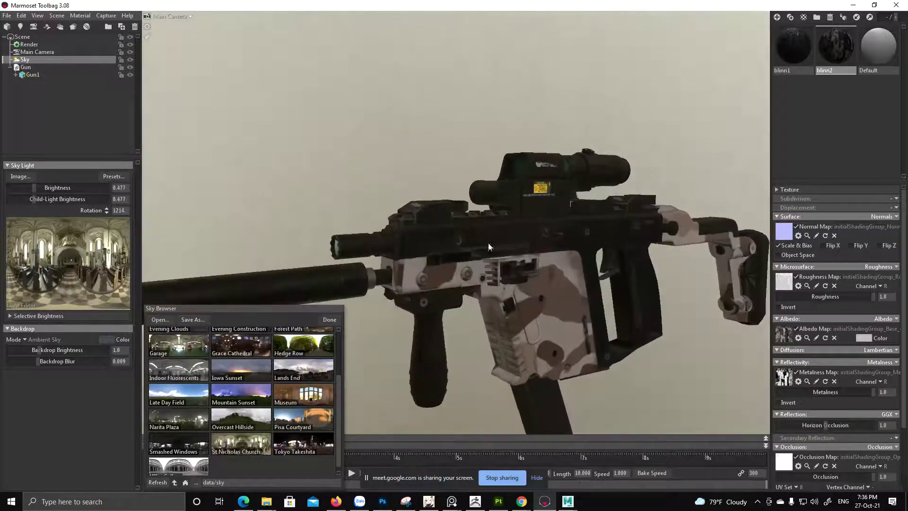
right_drag(418, 137, 370, 83)
middle_drag(371, 83, 370, 69)
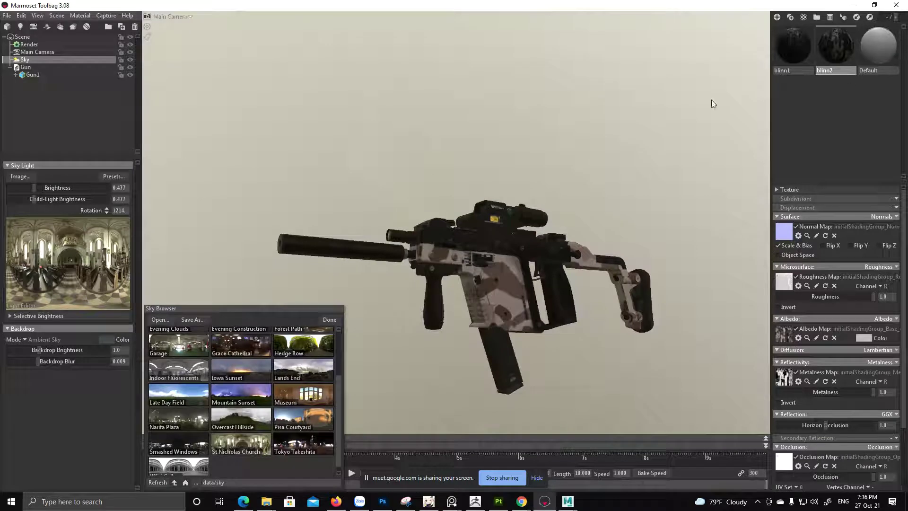
drag(449, 163, 391, 186)
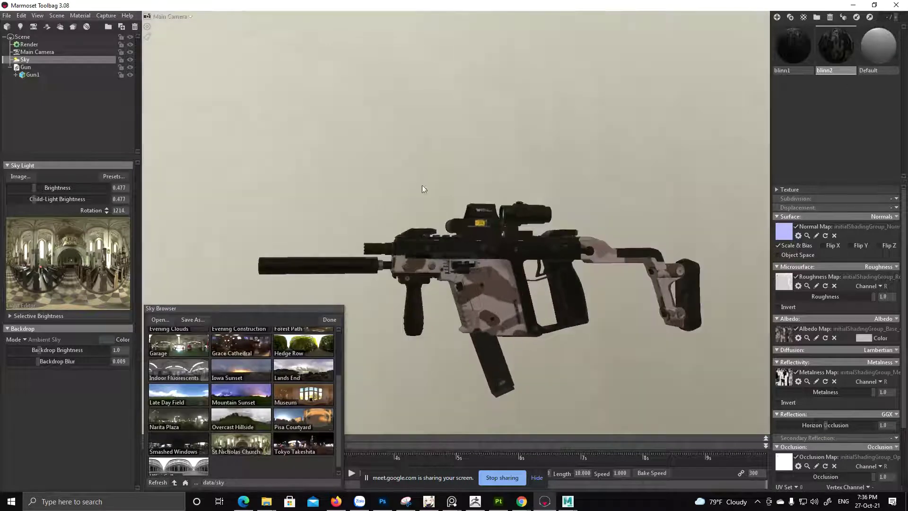
click(330, 319)
right_drag(333, 317, 294, 203)
- Darken the background by lowering the sky's backdrop brightness to about 0.049
drag(34, 350, 22, 350)
drag(427, 236, 399, 241)
drag(445, 275, 428, 273)
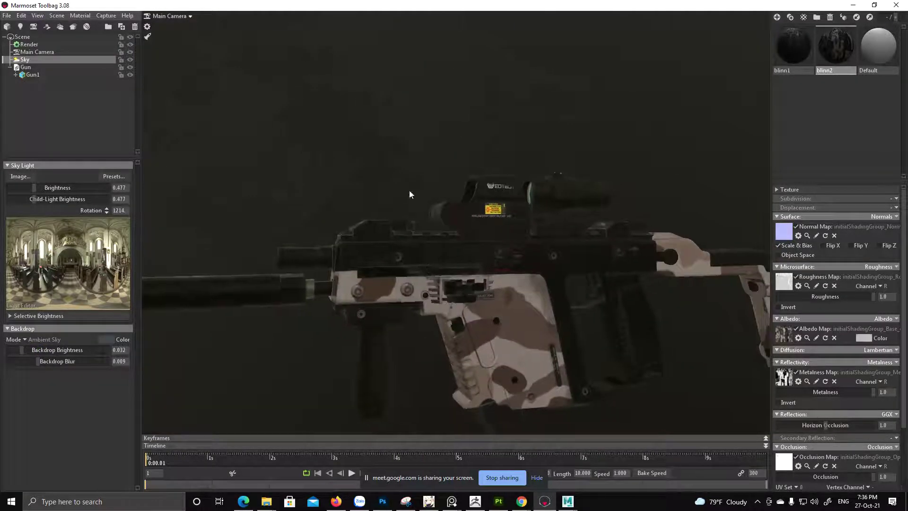
mouse_move(22, 350)
mouse_down()
mouse_move(53, 353)
mouse_move(10, 351)
mouse_move(23, 358)
mouse_up()
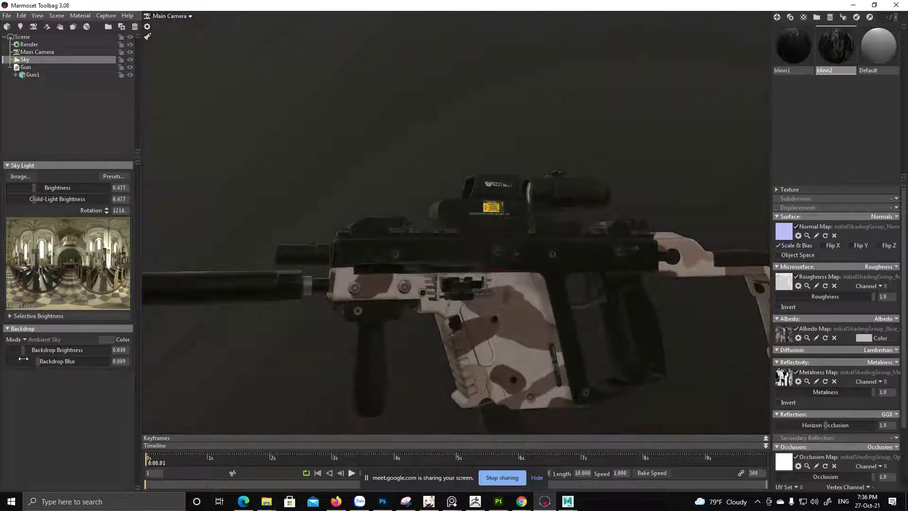
mouse_move(460, 256)
mouse_down()
mouse_move(489, 261)
mouse_move(409, 247)
mouse_move(442, 231)
mouse_move(459, 246)
mouse_up()
scroll(460, 244, up, 3)
click(53, 248)
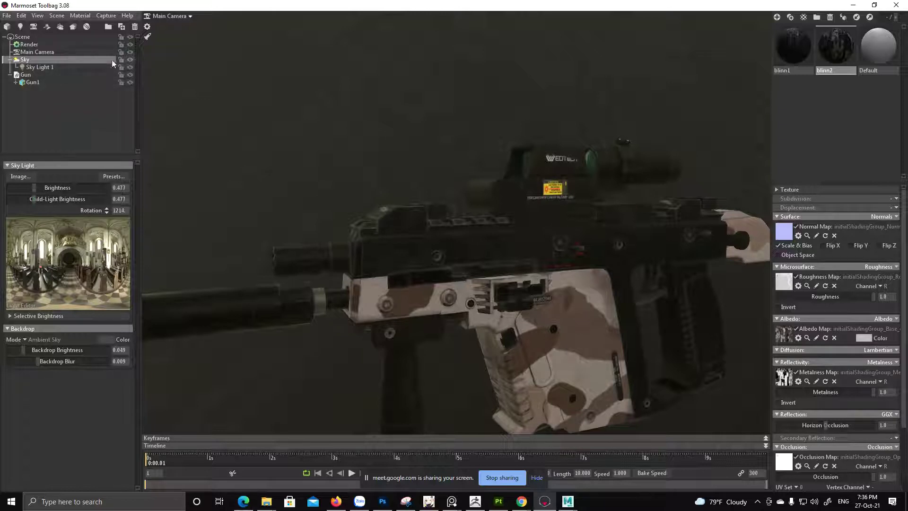
click(59, 66)
key(Delete)
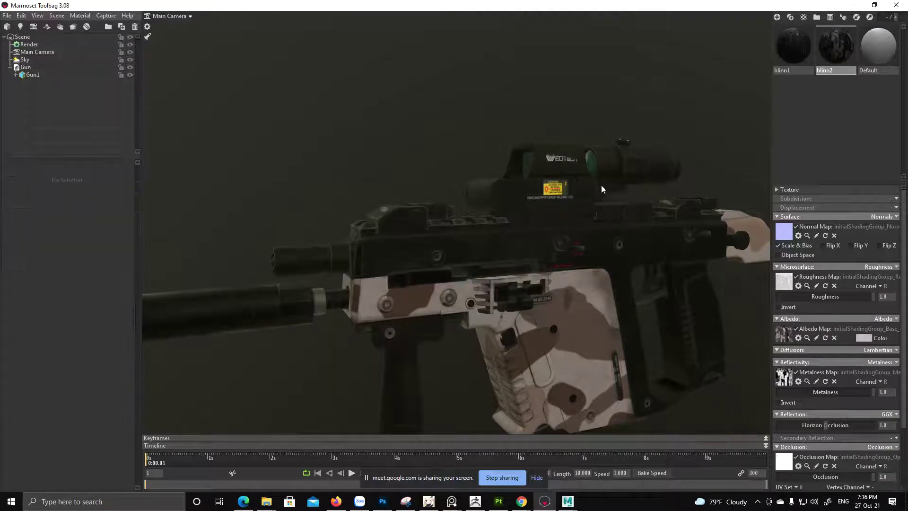
- Add a spot light to the scene and move it above and farther out from the gun on the suppressor side
drag(472, 170, 501, 169)
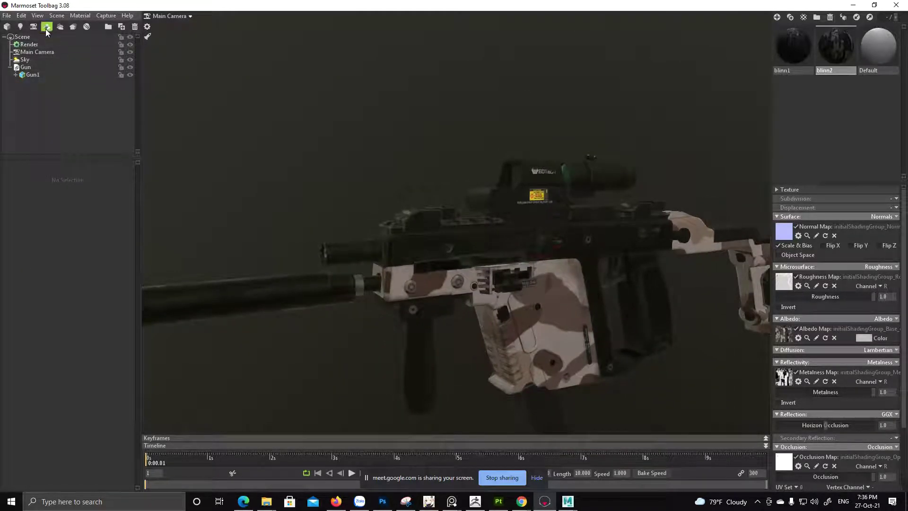
click(19, 28)
scroll(517, 217, down, 3)
drag(480, 220, 298, 221)
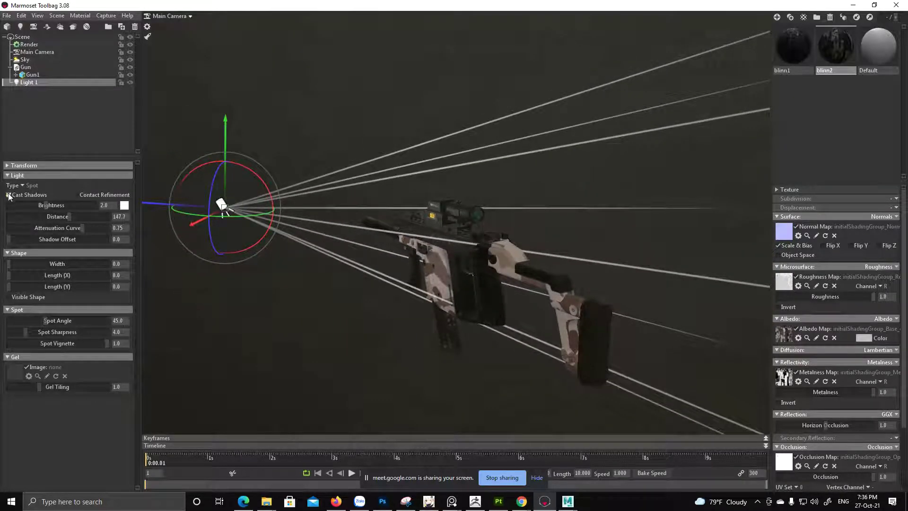
drag(309, 167, 399, 142)
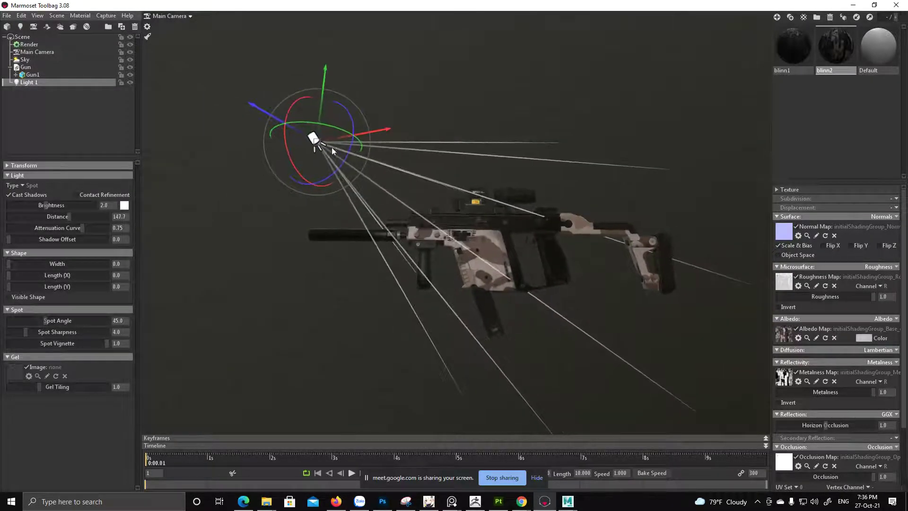
drag(314, 142, 160, 19)
scroll(369, 180, down, 3)
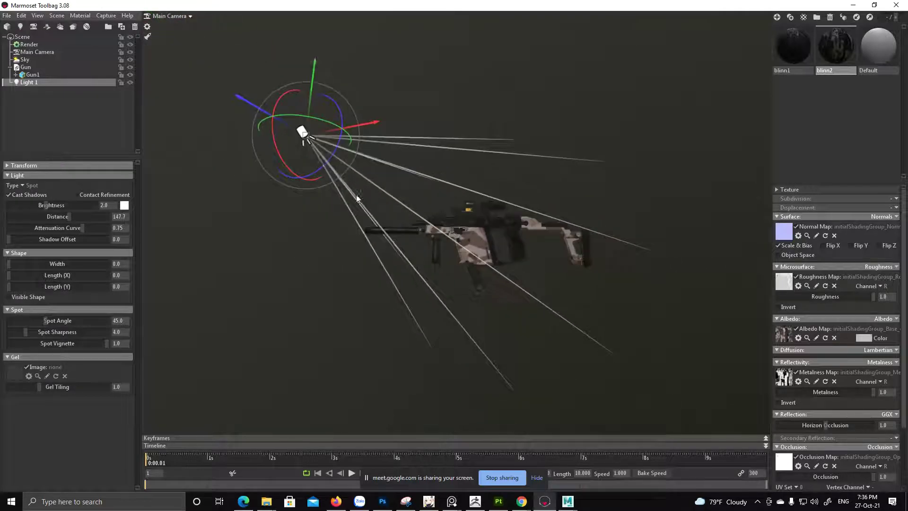
- Change the type of the spot light above the suppressor side to Omni
drag(354, 193, 369, 223)
click(320, 170)
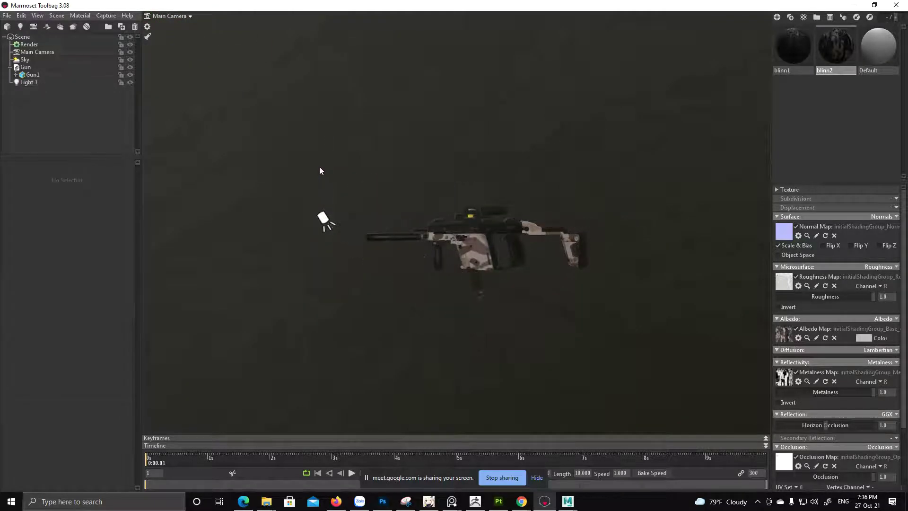
click(323, 220)
mouse_move(302, 204)
mouse_down()
mouse_move(306, 177)
mouse_move(310, 208)
mouse_move(309, 19)
mouse_move(284, 189)
mouse_move(297, 188)
mouse_up()
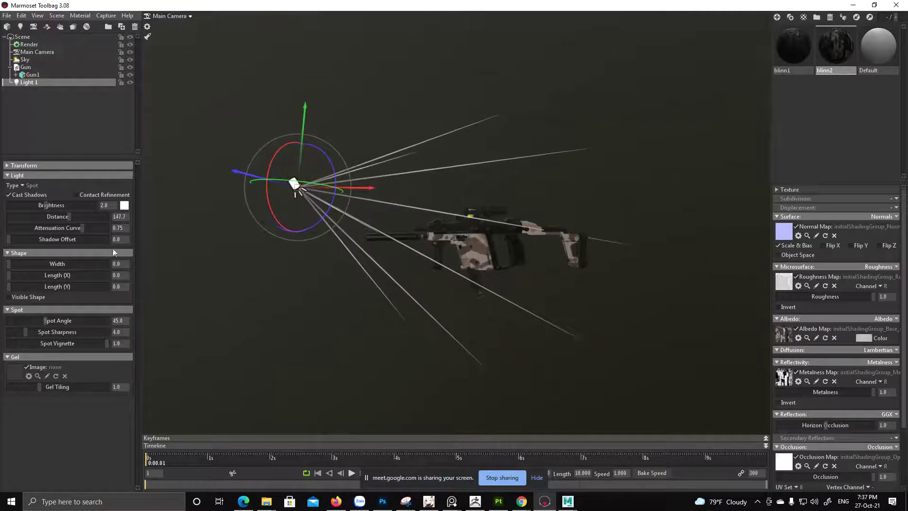
click(24, 185)
click(39, 203)
alt+drag(288, 227, 446, 319)
alt+right_drag(446, 319, 389, 355)
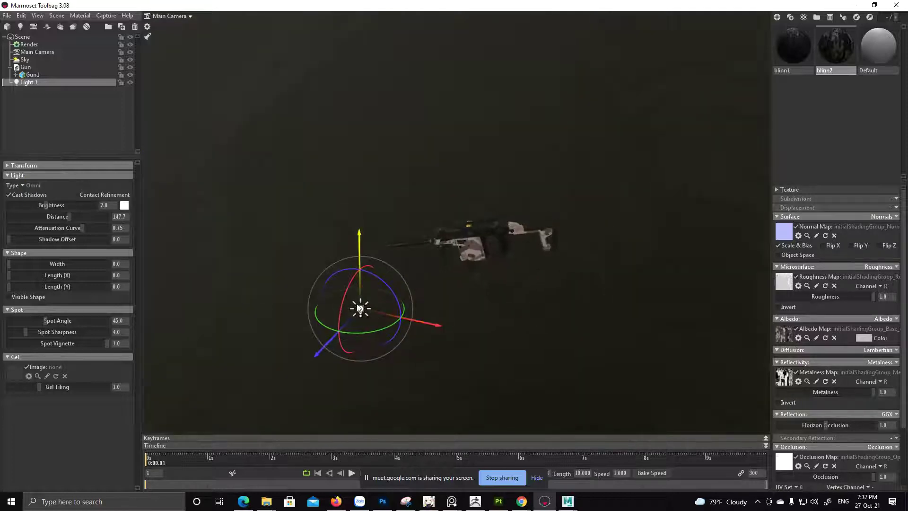
- Move the omni light up so it sits above the front of the gun
drag(359, 308, 439, 176)
drag(365, 175, 449, 185)
alt+right_drag(448, 185, 400, 196)
alt+drag(400, 196, 455, 177)
alt+right_drag(455, 177, 491, 152)
alt+drag(492, 153, 633, 151)
alt+middle_drag(634, 151, 605, 213)
- Examine from close up how the omni light falls on the suppressor and the front of the gun
right_drag(606, 216, 493, 179)
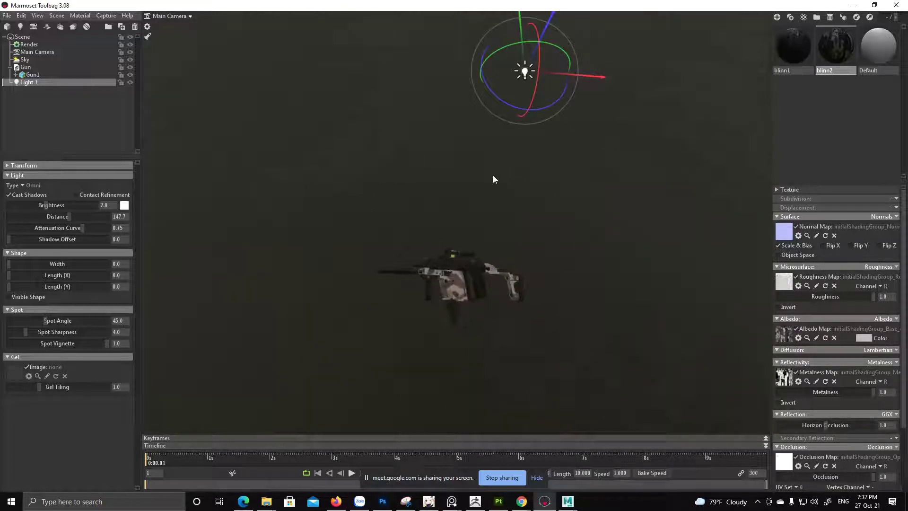
alt+right_drag(387, 279, 410, 136)
alt+drag(409, 135, 421, 249)
right_drag(420, 249, 508, 259)
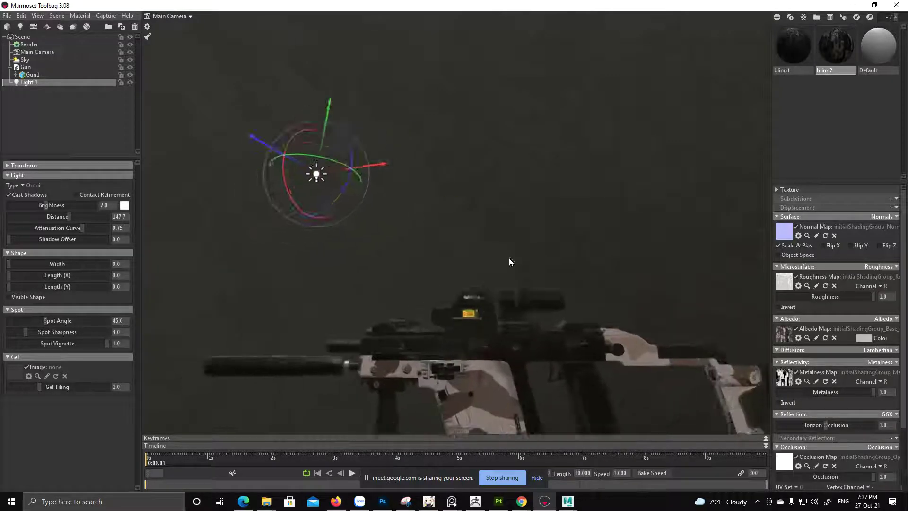
middle_drag(508, 259, 602, 207)
drag(602, 207, 625, 201)
scroll(625, 197, up, 2)
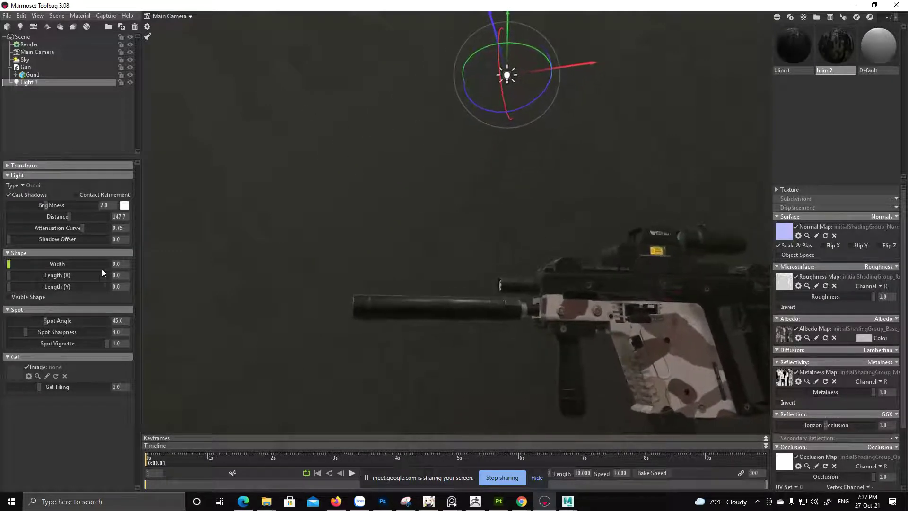
alt+drag(509, 166, 505, 169)
scroll(505, 169, up, 2)
drag(509, 46, 524, 186)
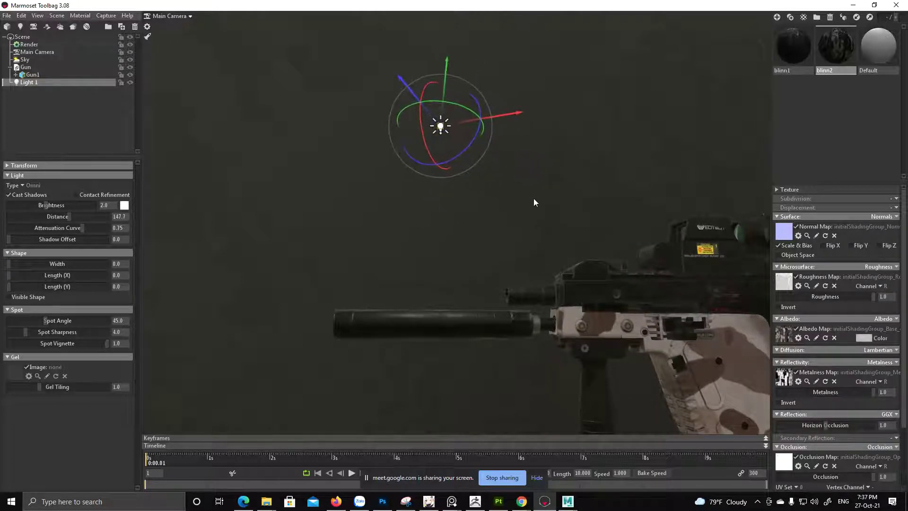
scroll(524, 184, up, 3)
alt+drag(509, 222, 491, 260)
- Enlarge the omni light's shape to a width of about 6.945 and a Length (X) of about 15.17
drag(17, 265, 42, 275)
drag(458, 206, 423, 200)
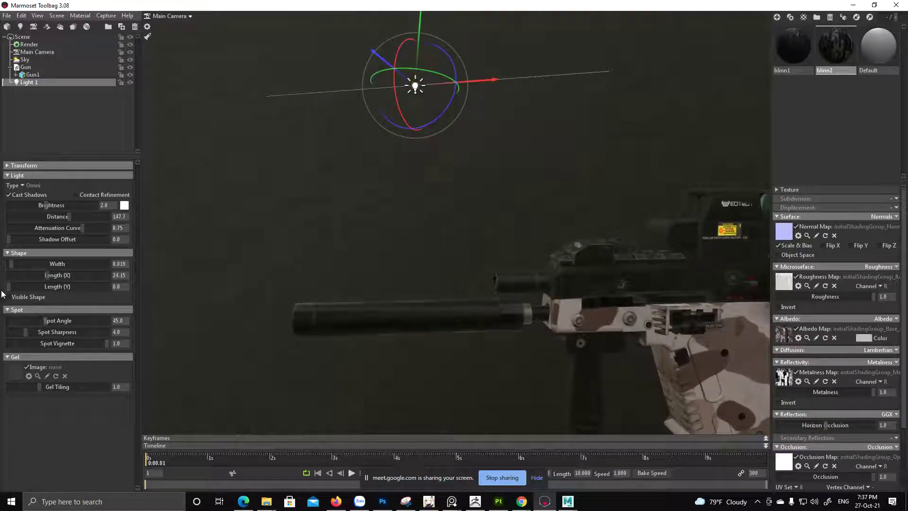
drag(50, 276, 35, 275)
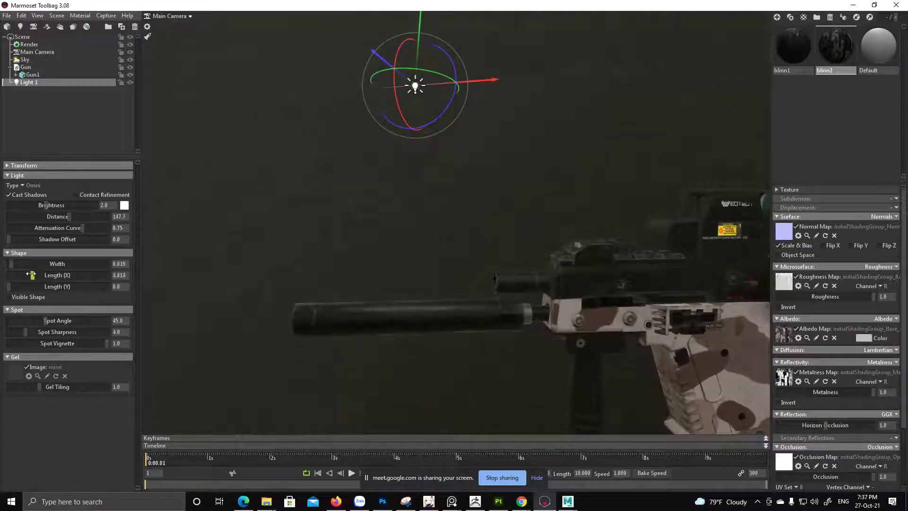
drag(383, 151, 365, 152)
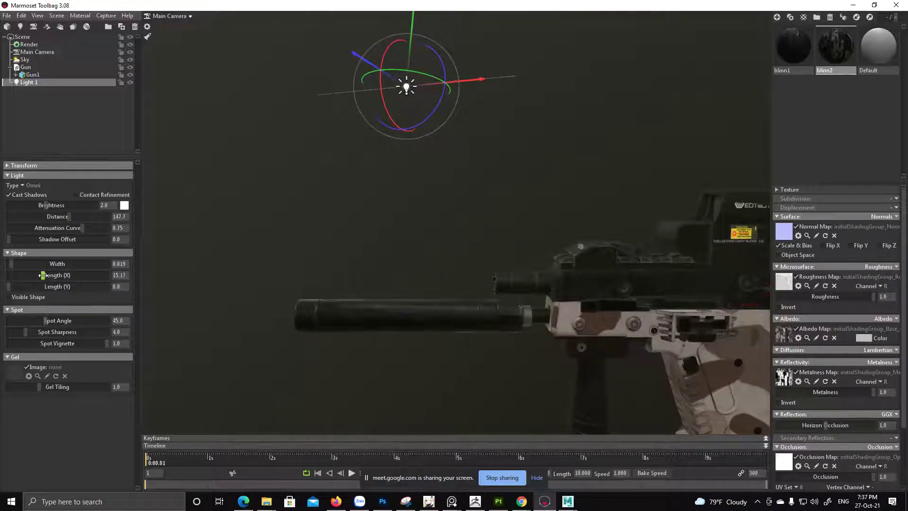
drag(19, 265, 32, 263)
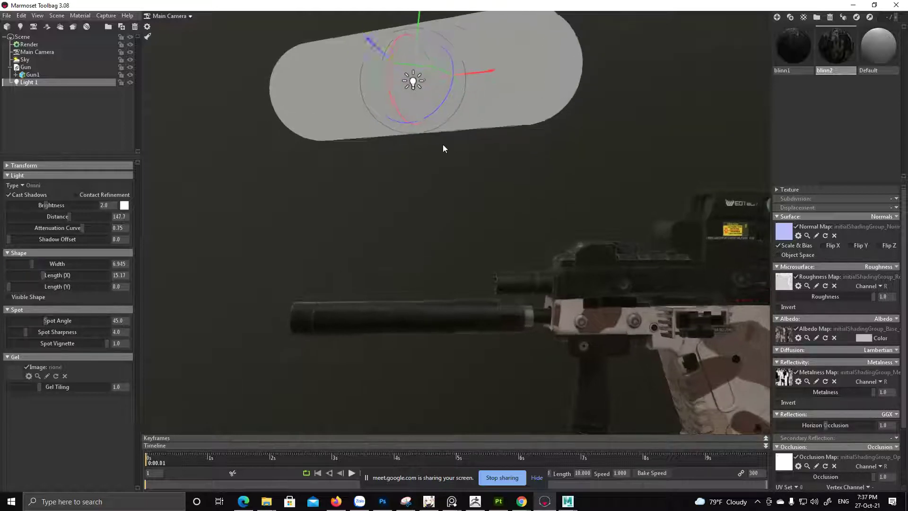
- Adjust the omni light's brightness while checking the gun from several angles, settling on about 6.095
drag(51, 207, 60, 205)
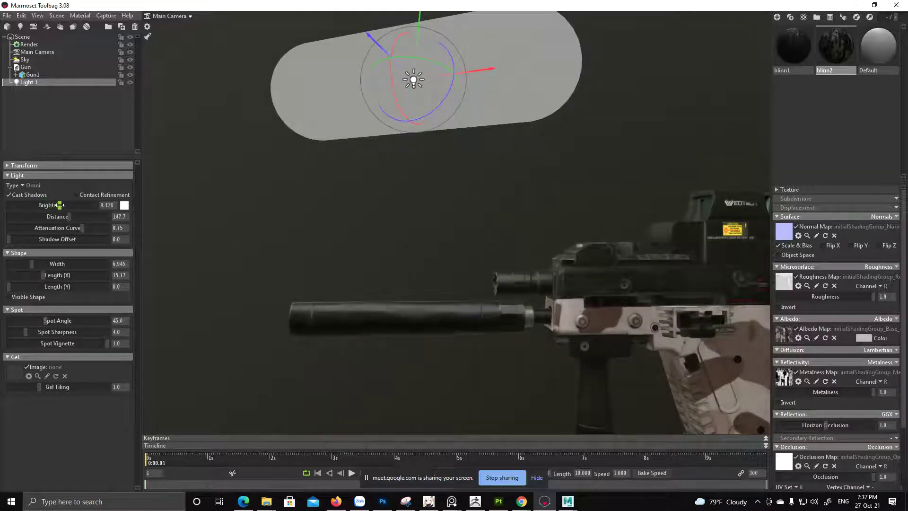
mouse_move(362, 154)
alt+mouse_down()
mouse_move(415, 119)
mouse_move(362, 146)
alt+mouse_up()
alt+middle_drag(614, 220, 504, 225)
alt+drag(504, 225, 501, 232)
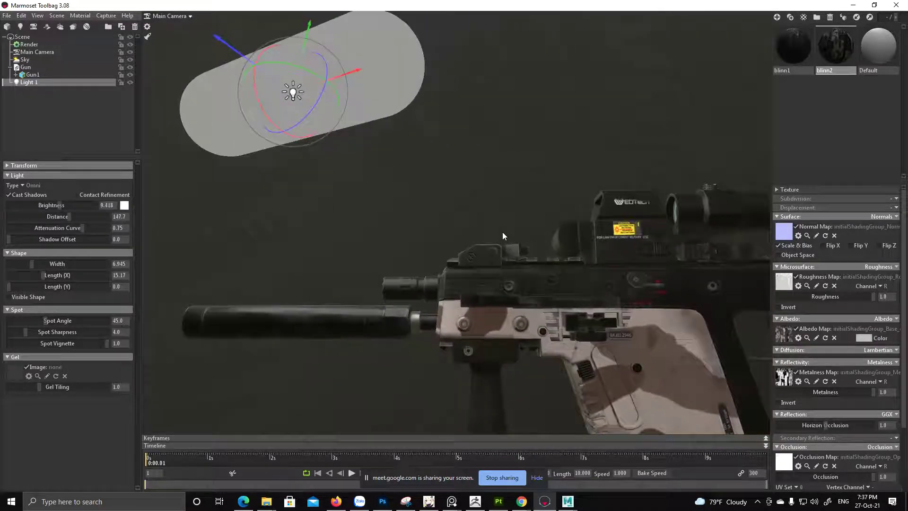
alt+middle_drag(671, 262, 467, 244)
scroll(467, 247, down, 5)
drag(413, 245, 414, 277)
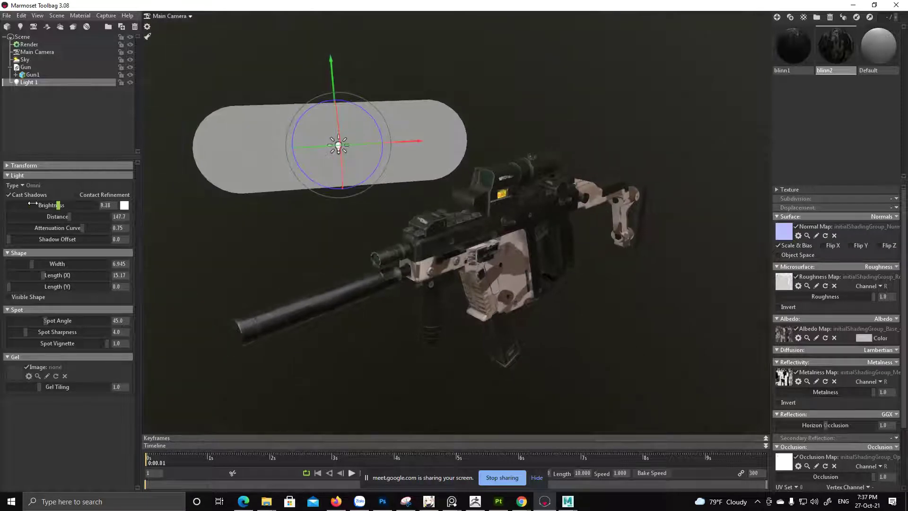
drag(60, 205, 55, 204)
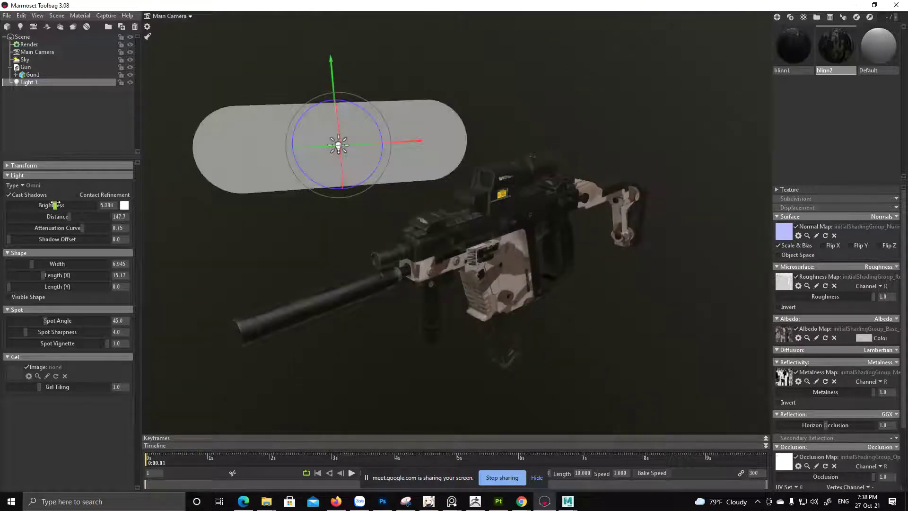
- Change the light's type to Directional and rotate it so it points down at the gun
click(23, 185)
click(56, 187)
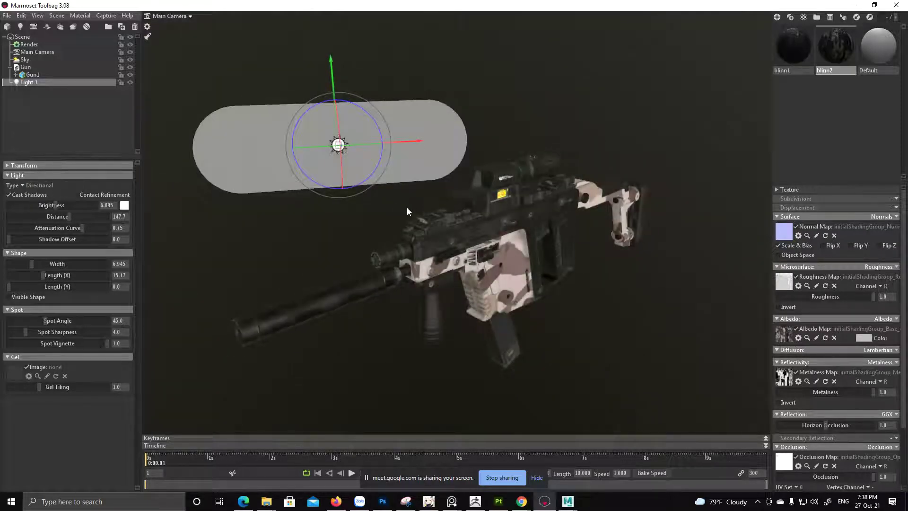
drag(406, 211, 372, 174)
drag(351, 142, 338, 175)
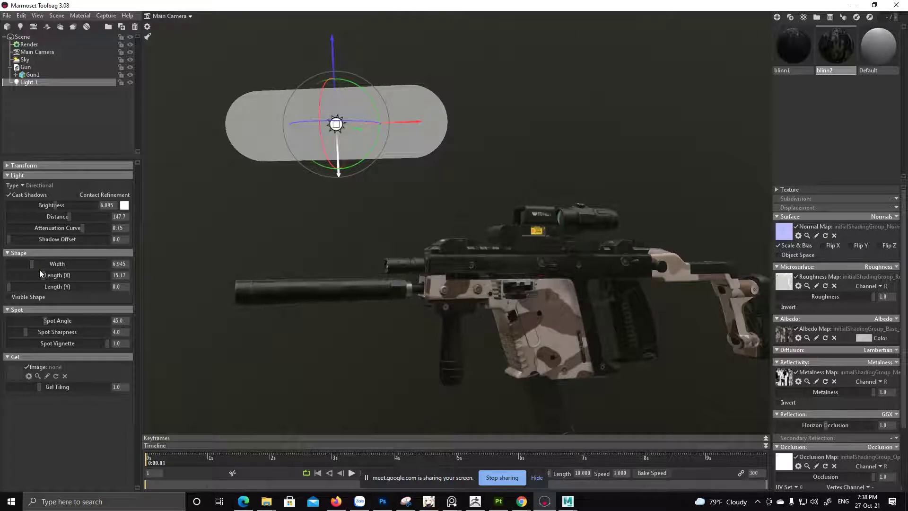
- Shrink the directional light's shape to a width of about 0.122 with Length (X) at 0
scroll(305, 279, up, 3)
middle_drag(319, 300, 397, 283)
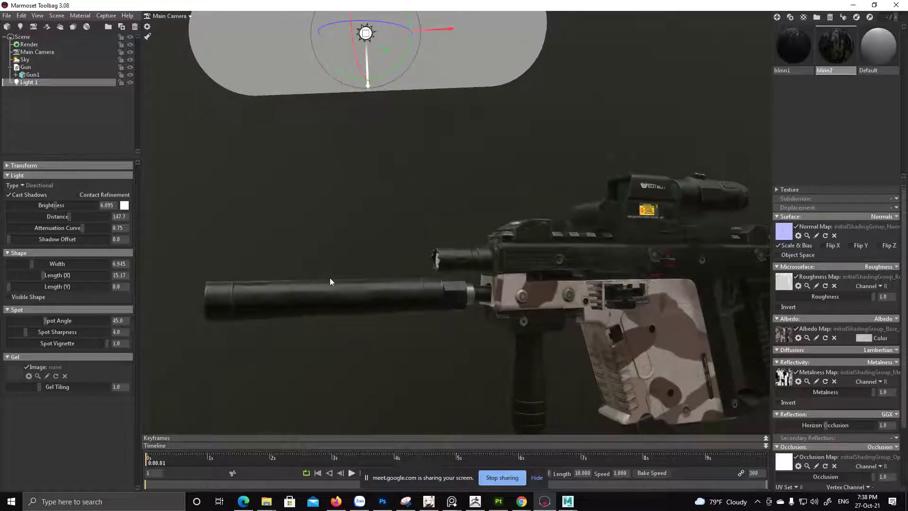
alt+drag(388, 287, 360, 298)
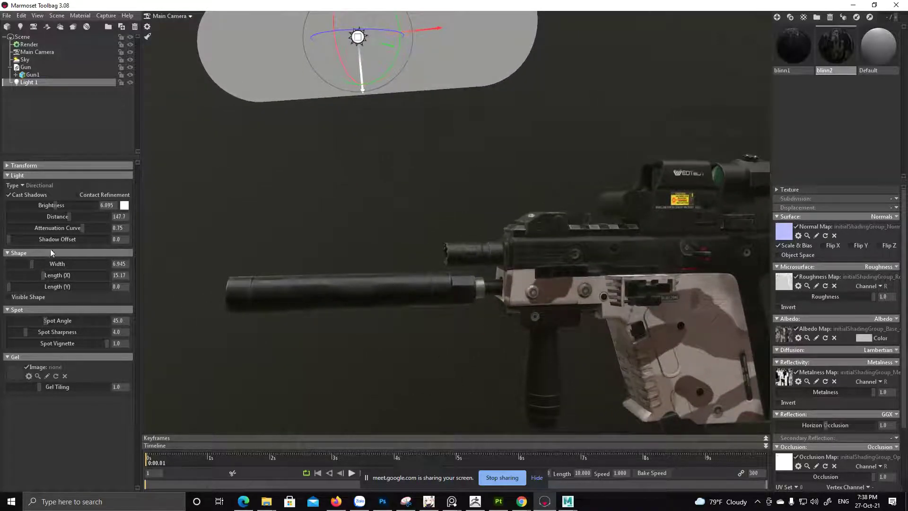
drag(352, 247, 382, 251)
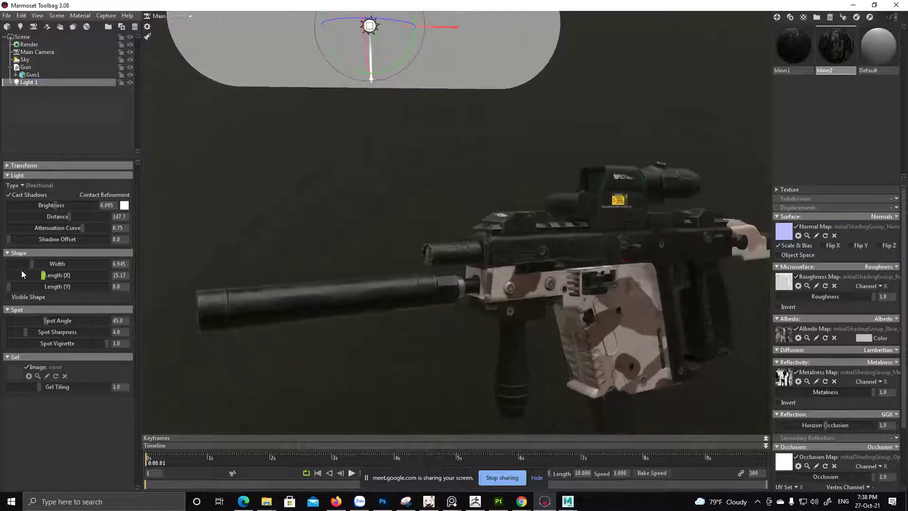
drag(42, 275, 10, 265)
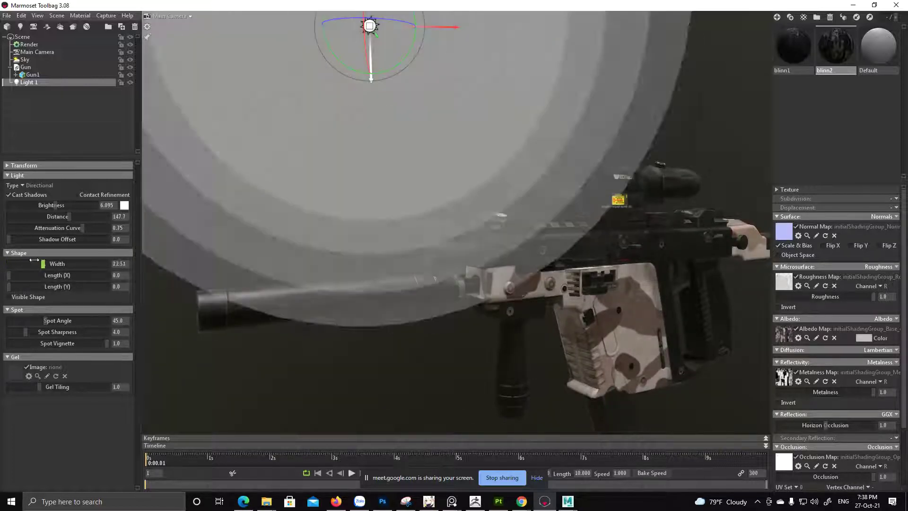
drag(331, 221, 398, 222)
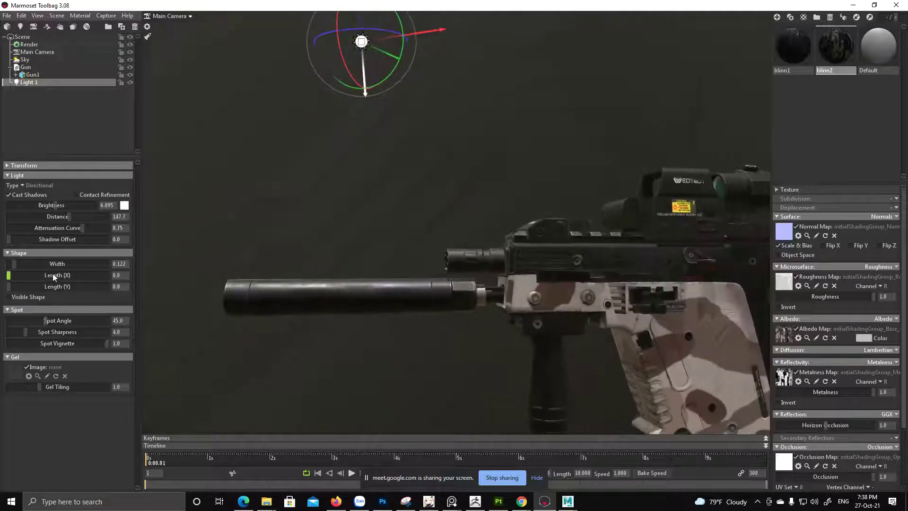
- Raise the directional light's brightness to about 15.29 and tilt its beam toward the stock end of the gun
drag(59, 206, 65, 205)
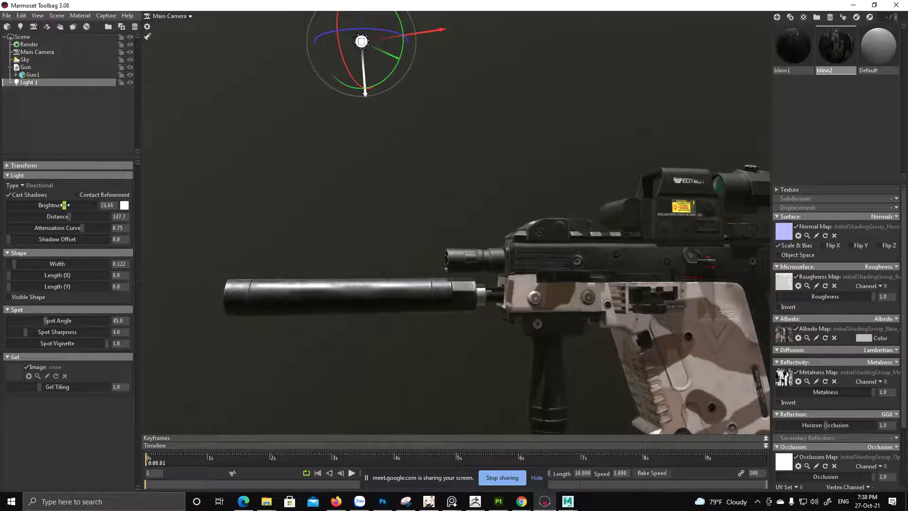
drag(725, 225, 462, 180)
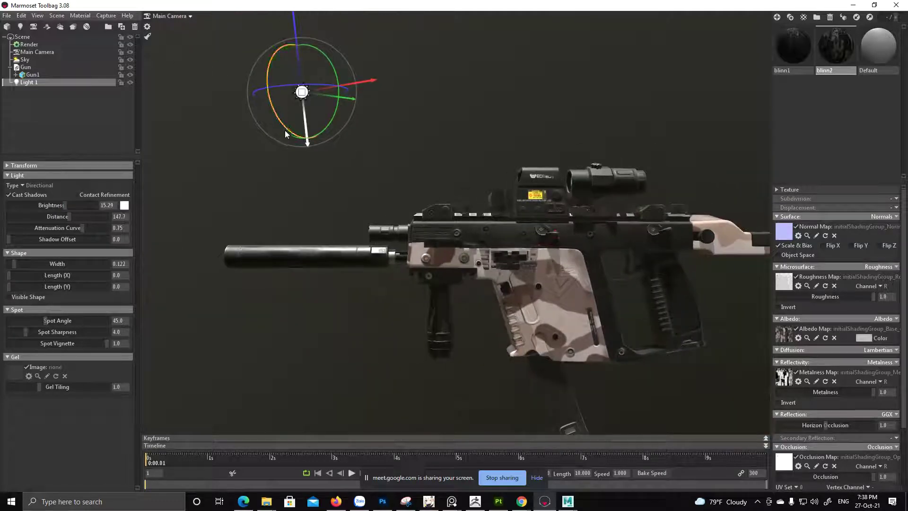
drag(284, 126, 316, 142)
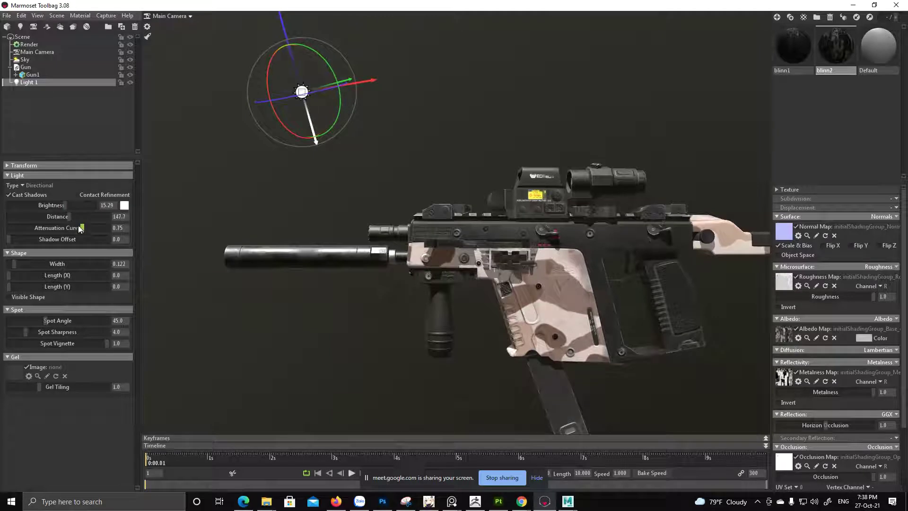
- Lower the directional light's brightness to about 3.784
drag(61, 204, 48, 204)
drag(303, 212, 444, 212)
scroll(366, 226, up, 2)
drag(375, 55, 385, 134)
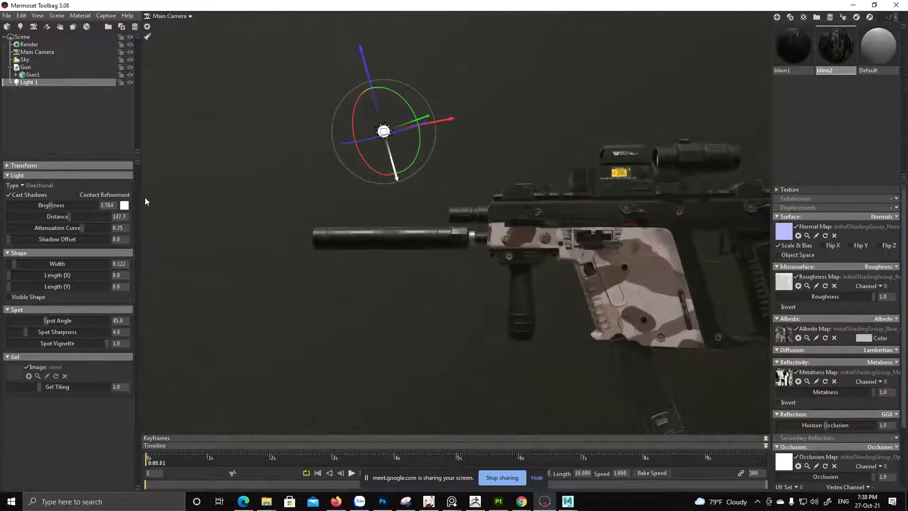
- Tint the directional light a pale warm orange, about ffeccc, and check it on the suppressor
click(125, 205)
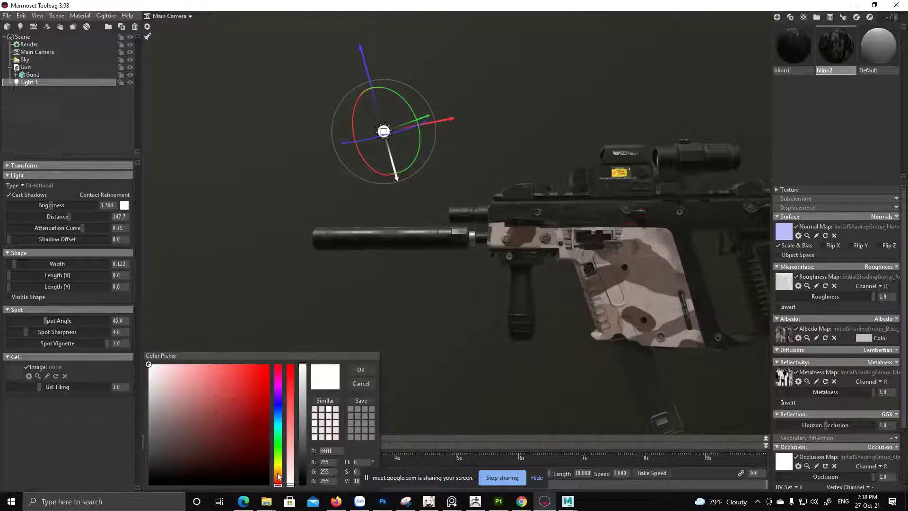
drag(277, 473, 278, 469)
click(202, 365)
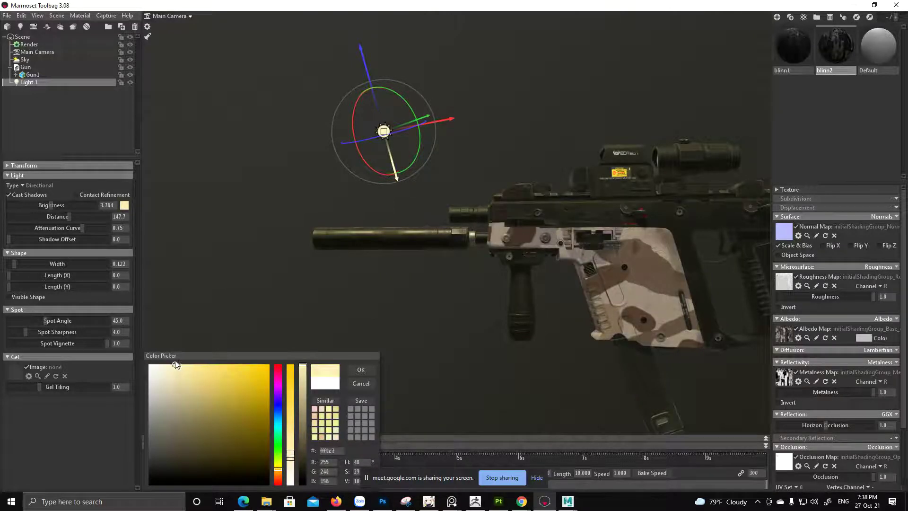
drag(278, 473, 275, 472)
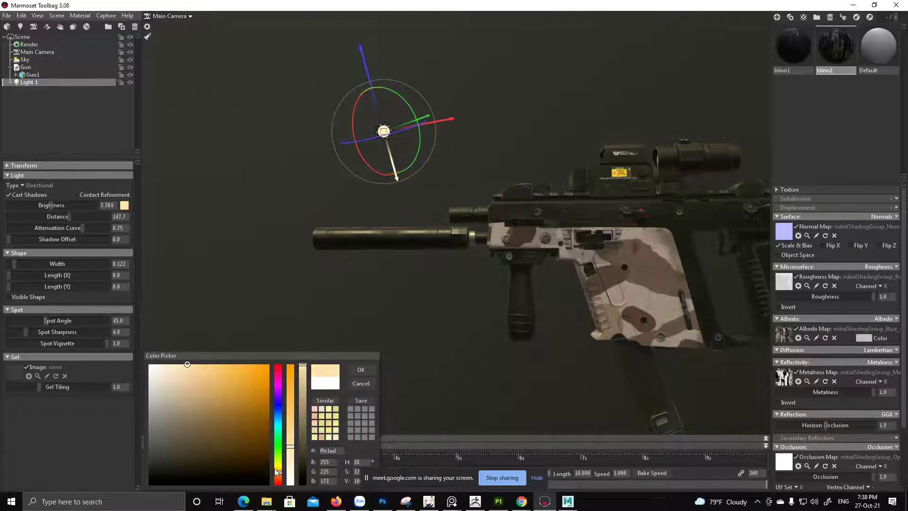
mouse_move(193, 364)
mouse_down()
mouse_move(223, 367)
mouse_move(173, 364)
mouse_up()
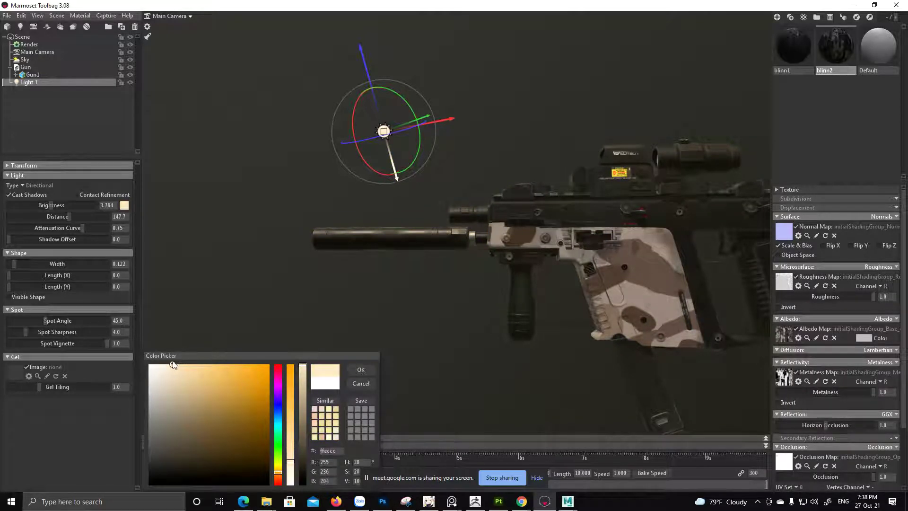
alt+drag(460, 213, 486, 218)
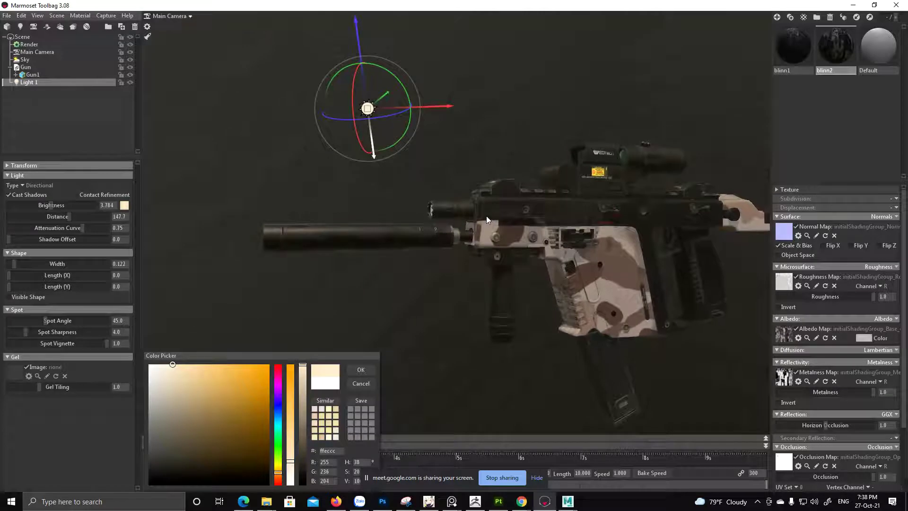
alt+right_drag(486, 218, 363, 290)
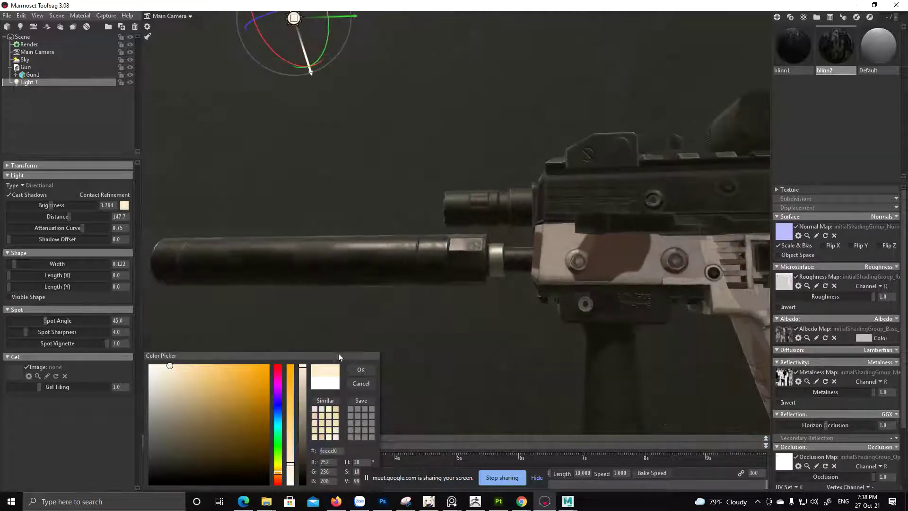
- Try a pale blue tint, d0e2fc, and a pale red tint, fcd0d0, on the directional light
drag(278, 473, 282, 412)
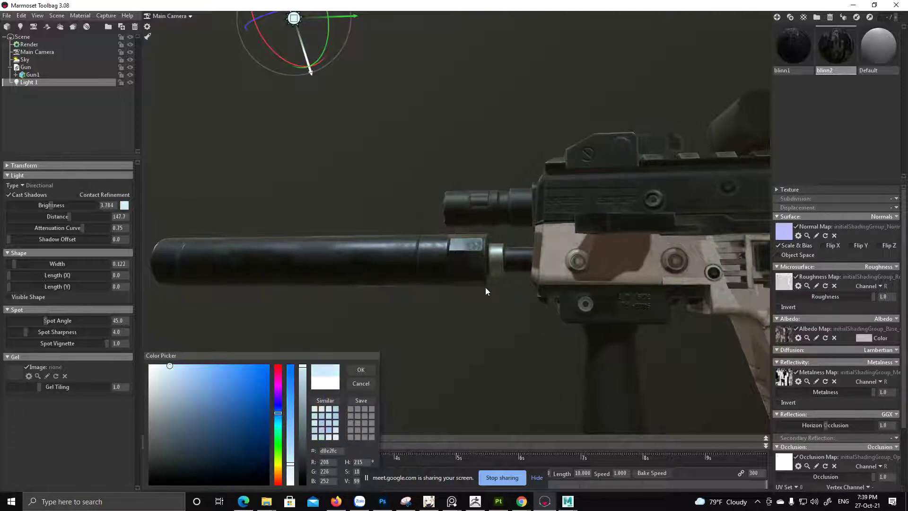
scroll(486, 269, down, 5)
scroll(488, 265, up, 5)
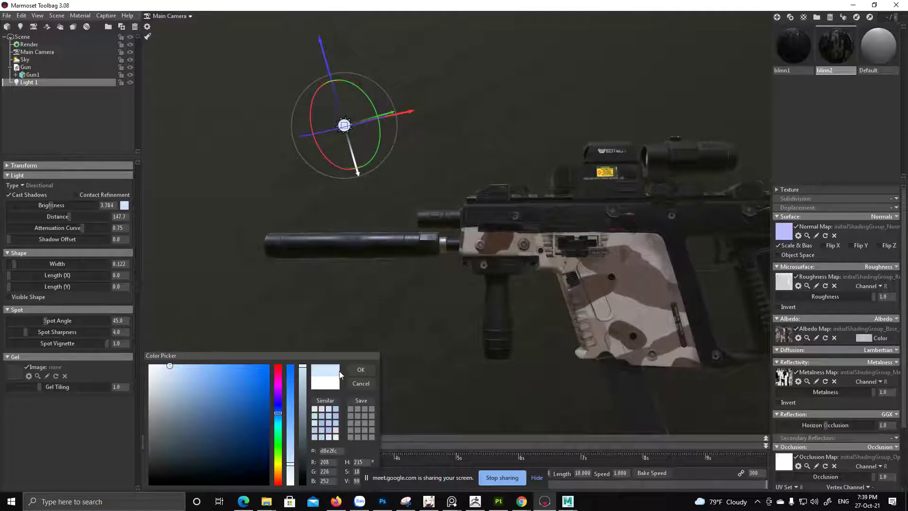
mouse_move(287, 413)
mouse_down()
mouse_move(278, 401)
mouse_move(285, 387)
mouse_move(274, 475)
mouse_move(250, 477)
mouse_up()
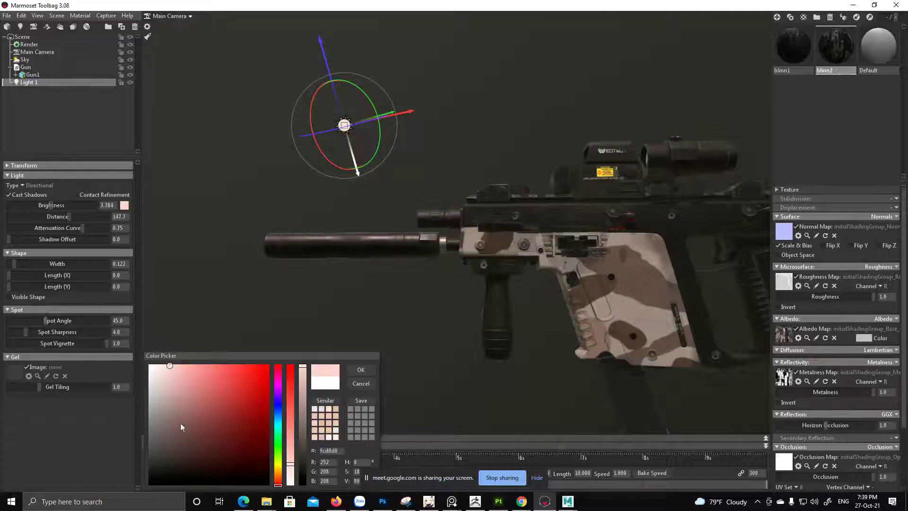
- Set the directional light's color to near-white, fbfbfb, and accept it
alt+middle_drag(492, 213, 316, 186)
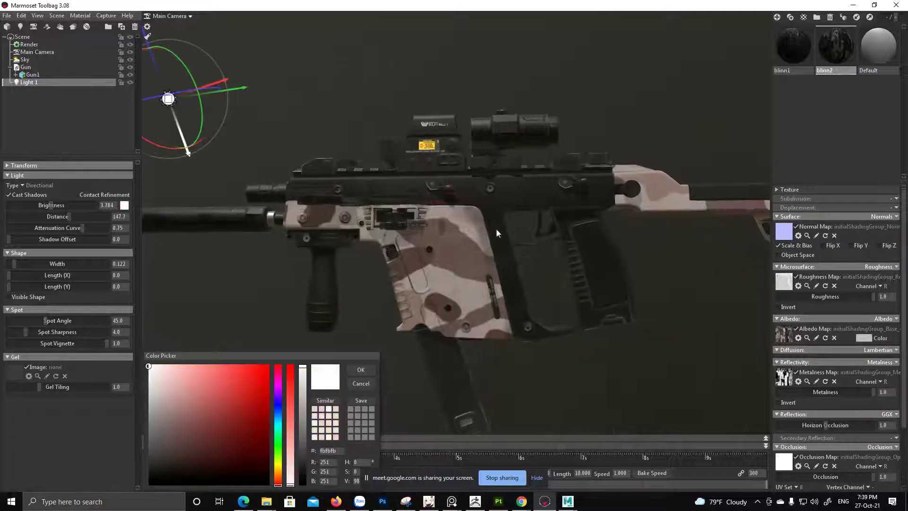
scroll(478, 216, down, 3)
alt+drag(478, 217, 501, 229)
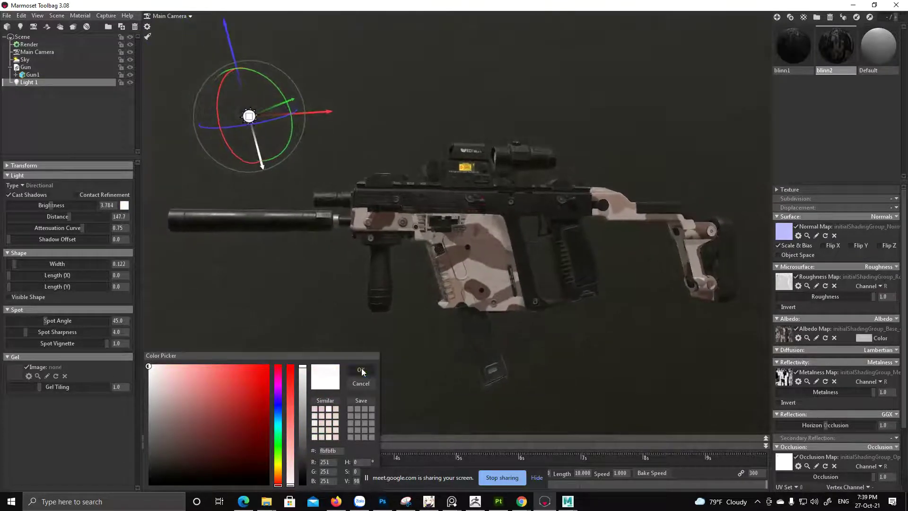
click(361, 368)
- Duplicate the directional light and move the copy above the scope
drag(442, 252, 435, 242)
key(ctrl+d)
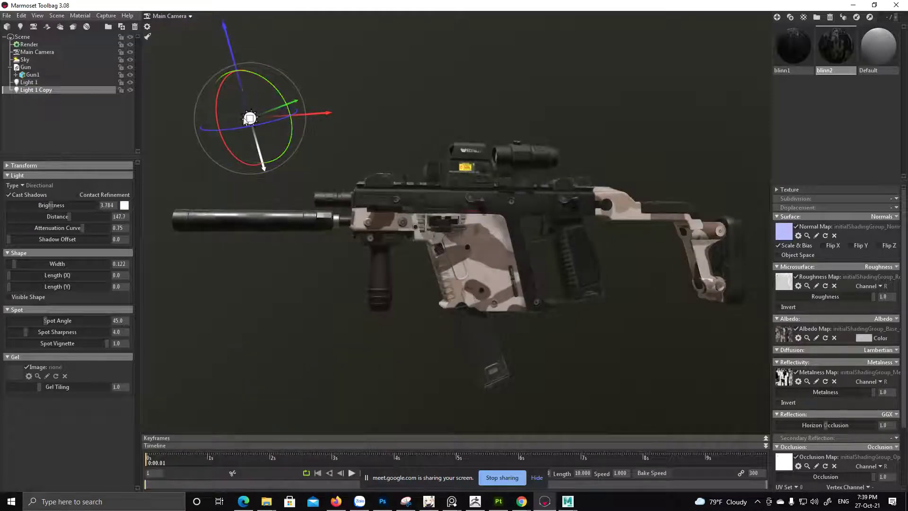
drag(250, 119, 509, 108)
alt+middle_drag(436, 141, 435, 125)
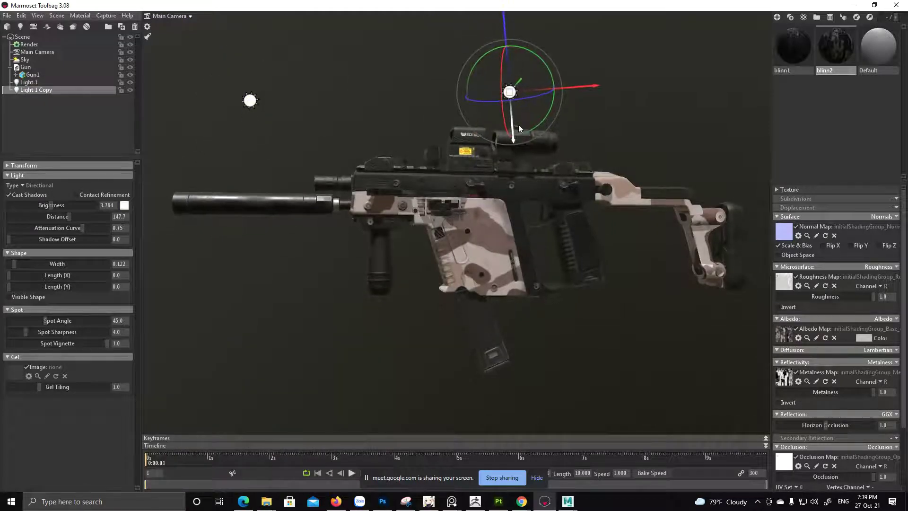
- Rotate the duplicated light so its beam runs roughly level from the stock toward the muzzle
mouse_move(507, 125)
mouse_down()
mouse_move(510, 199)
mouse_move(510, 138)
mouse_up()
drag(516, 88, 511, 89)
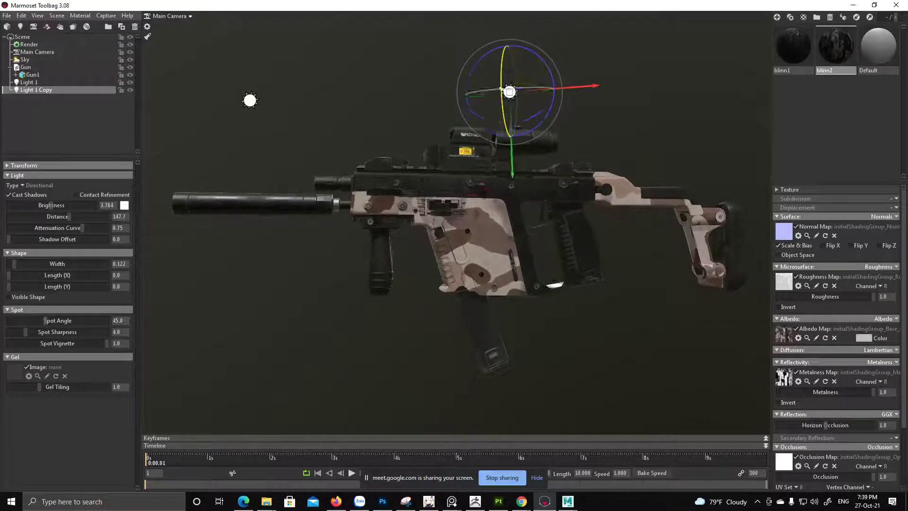
drag(513, 128, 477, 105)
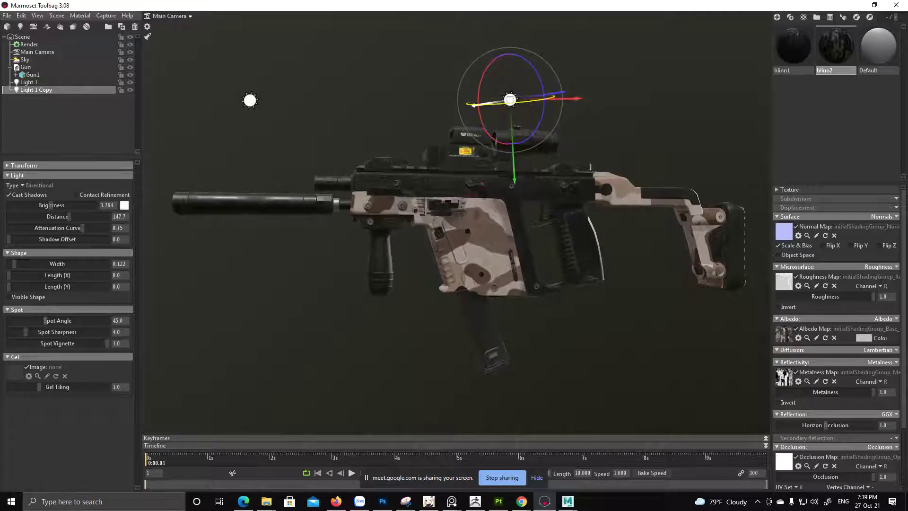
alt+drag(512, 179, 509, 223)
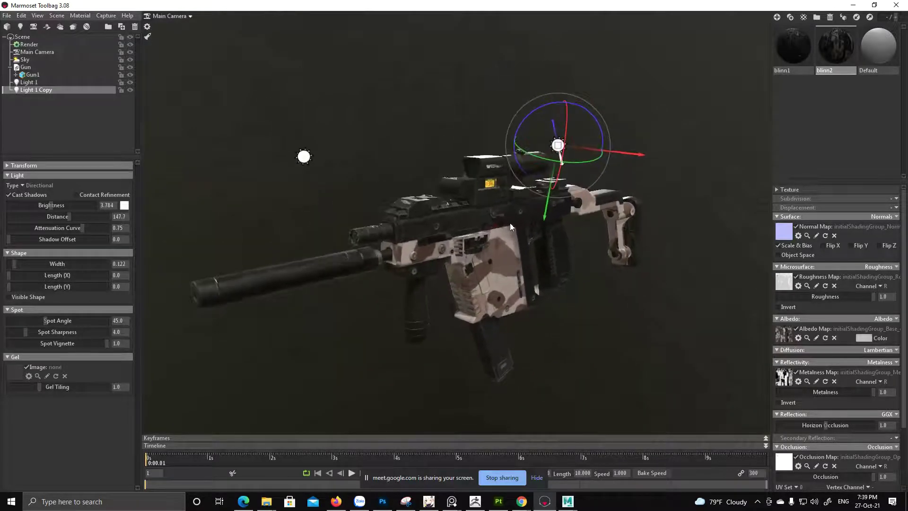
- Turn the duplicated light's beam to graze the camouflaged side of the gun from the stock end
drag(548, 165, 540, 160)
mouse_move(452, 209)
right_down()
mouse_move(480, 235)
mouse_move(457, 214)
right_up()
drag(458, 216, 505, 203)
drag(628, 123, 582, 155)
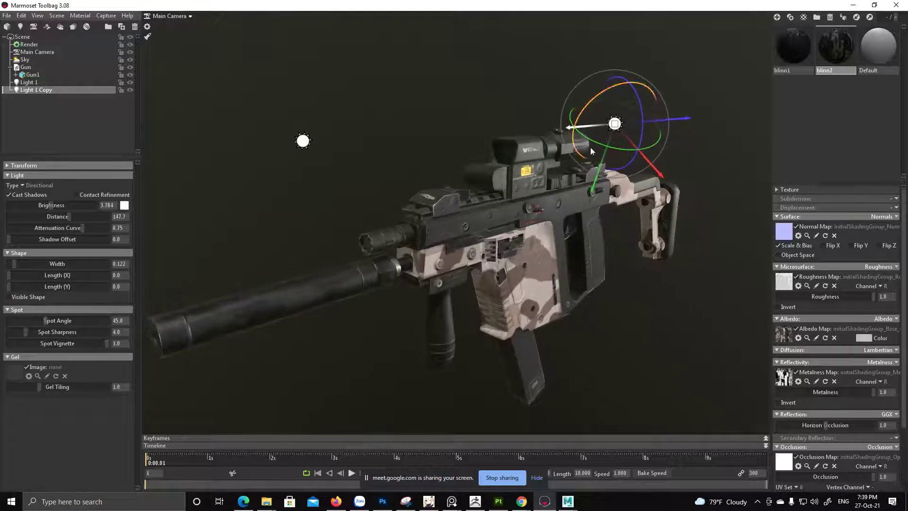
drag(587, 98, 578, 111)
drag(513, 195, 482, 201)
- Refine the duplicated light's angle so its beam slants down onto the receiver's side
middle_drag(560, 302, 579, 291)
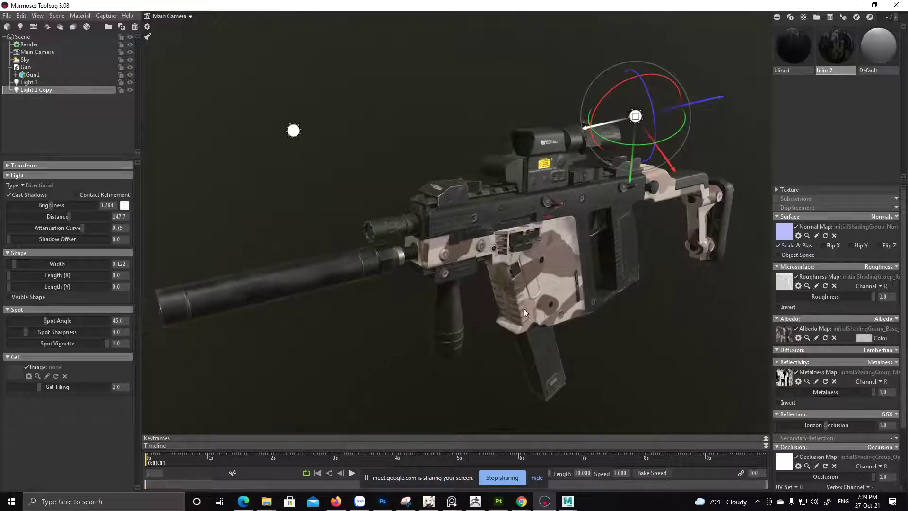
middle_drag(534, 222, 554, 245)
drag(554, 245, 633, 170)
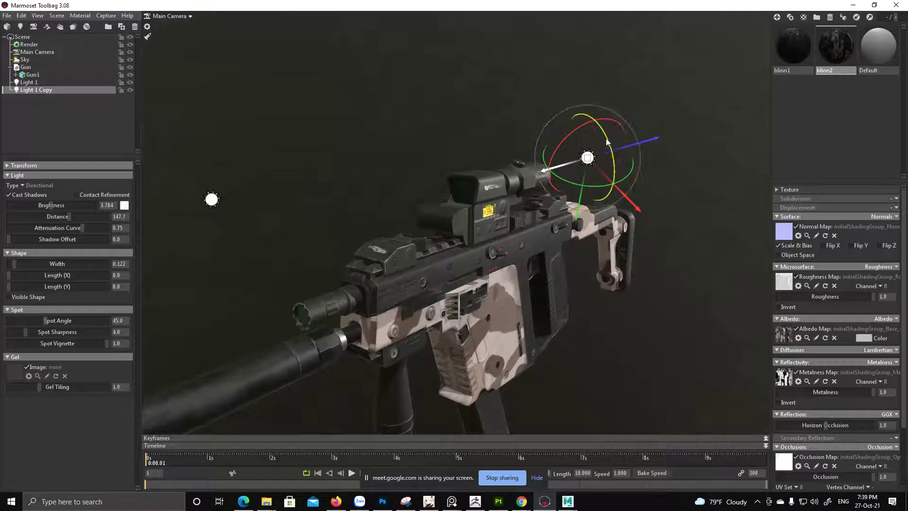
drag(578, 128, 563, 141)
mouse_move(497, 166)
mouse_down()
mouse_move(579, 163)
mouse_move(435, 158)
mouse_move(439, 150)
mouse_up()
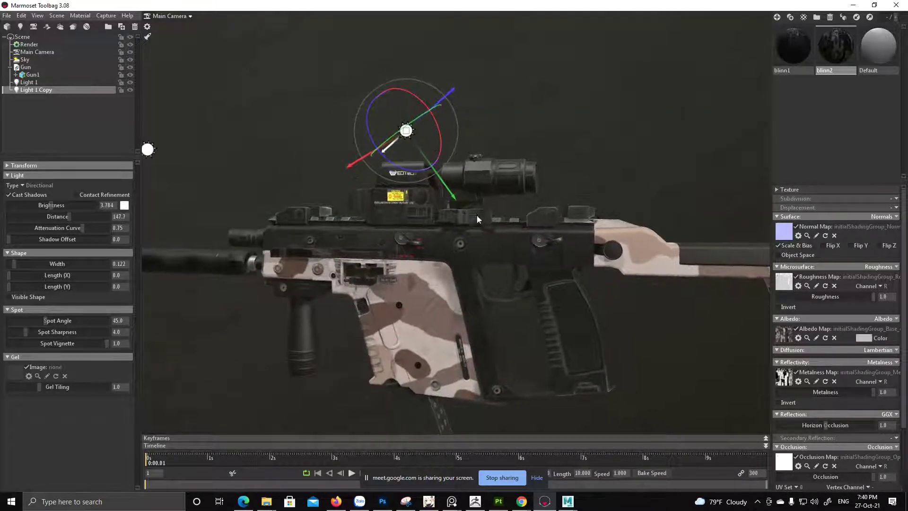
- Examine the sight, receiver and camouflaged body close up and from several angles under the second light
drag(399, 258, 427, 213)
scroll(448, 242, up, 4)
drag(450, 244, 462, 286)
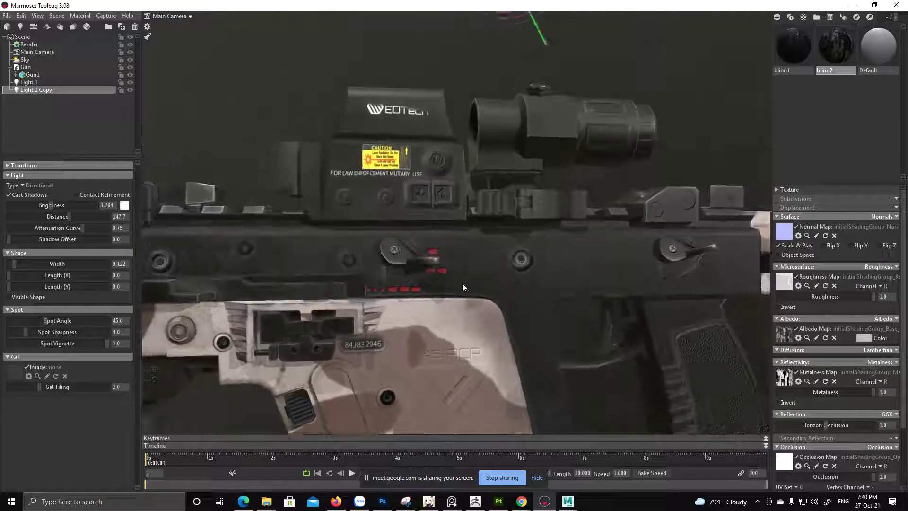
scroll(416, 258, down, 3)
drag(416, 258, 370, 269)
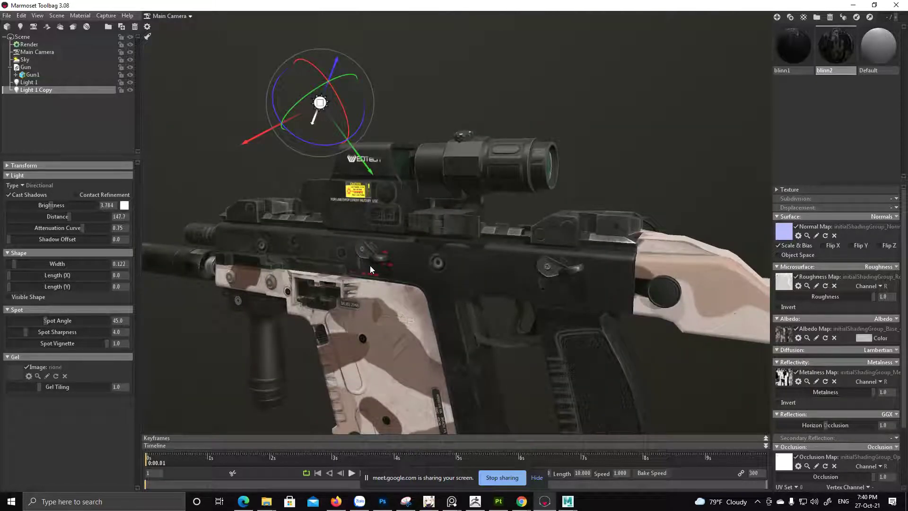
scroll(426, 247, down, 3)
drag(402, 250, 255, 256)
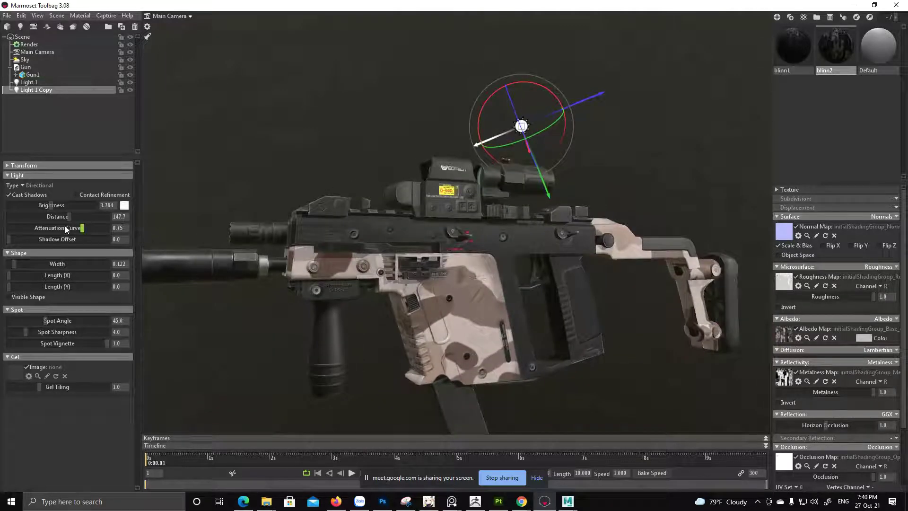
- Widen the duplicated light's shape to about 6.945 and check the shading on the receiver
mouse_move(16, 265)
mouse_down()
mouse_move(47, 263)
mouse_move(32, 263)
mouse_up()
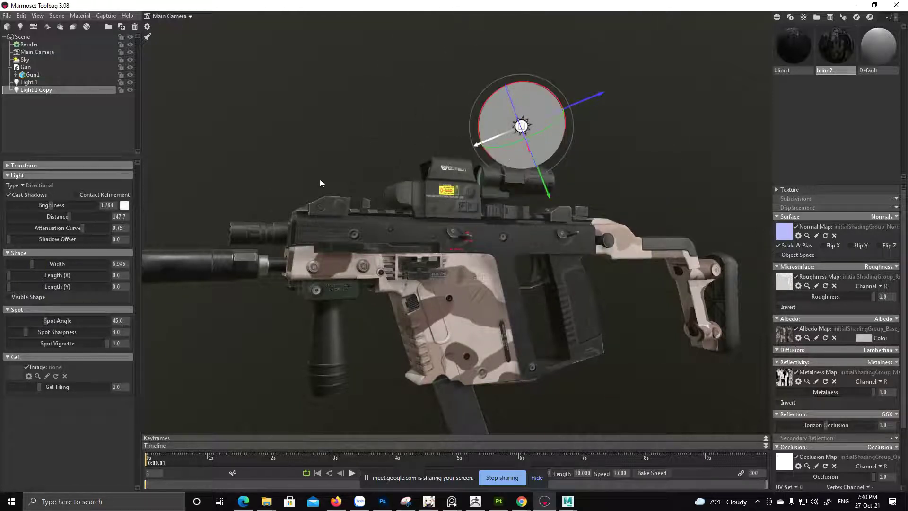
scroll(321, 180, up, 4)
alt+drag(325, 178, 453, 210)
scroll(454, 211, up, 2)
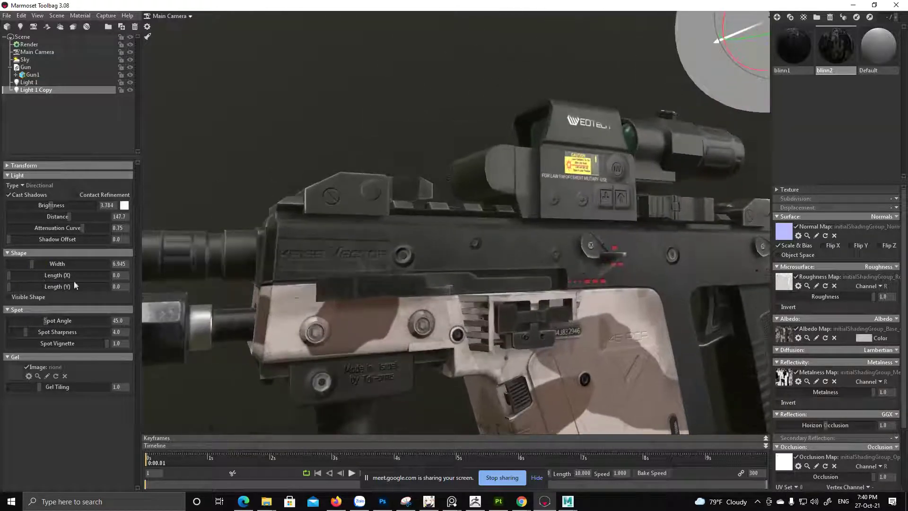
- Reduce the duplicated light's shape width to 0 for comparison
drag(33, 265, 9, 263)
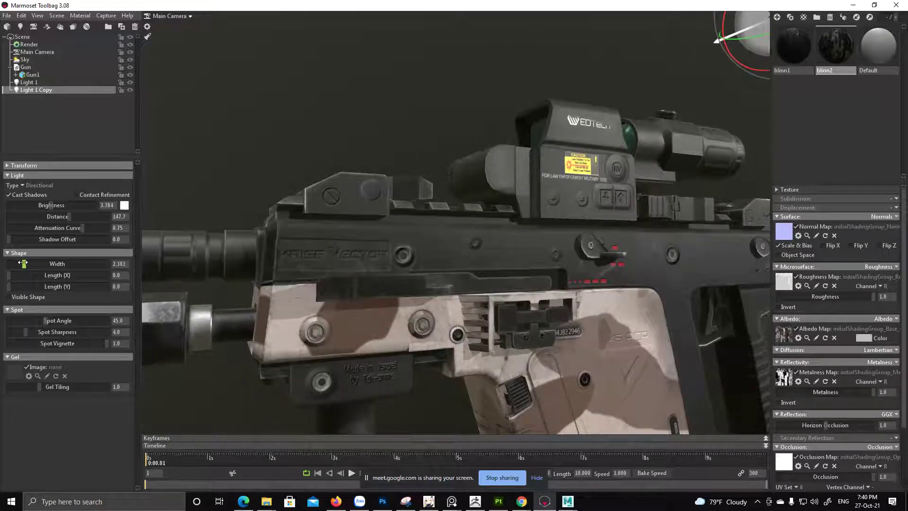
drag(23, 263, 13, 263)
alt+drag(524, 184, 453, 196)
alt+middle_drag(362, 228, 461, 181)
alt+drag(460, 181, 412, 190)
scroll(549, 223, down, 5)
- Examine the shadow edges on the foregrip and magazine housing close up
drag(409, 106, 407, 152)
alt+middle_drag(219, 282, 303, 246)
alt+right_drag(303, 246, 325, 273)
alt+drag(325, 273, 246, 259)
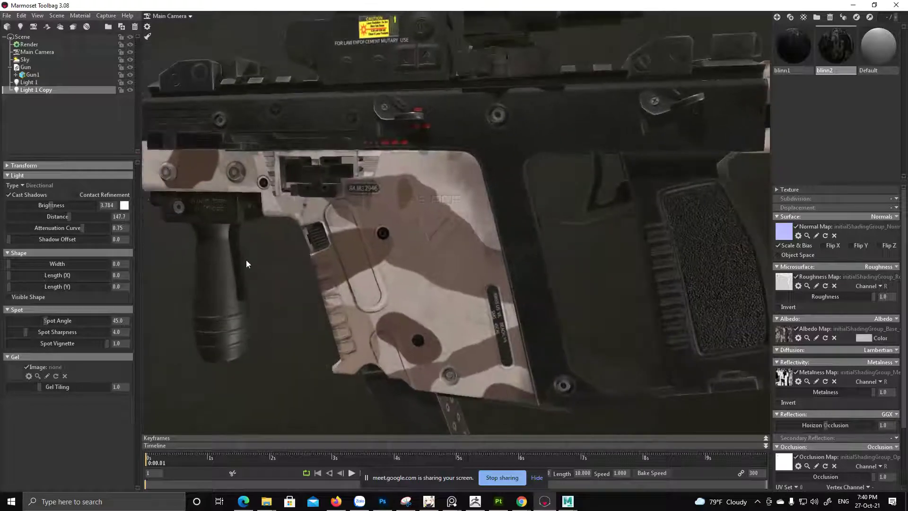
alt+middle_drag(246, 259, 319, 216)
alt+right_drag(318, 216, 242, 256)
alt+middle_drag(243, 257, 267, 253)
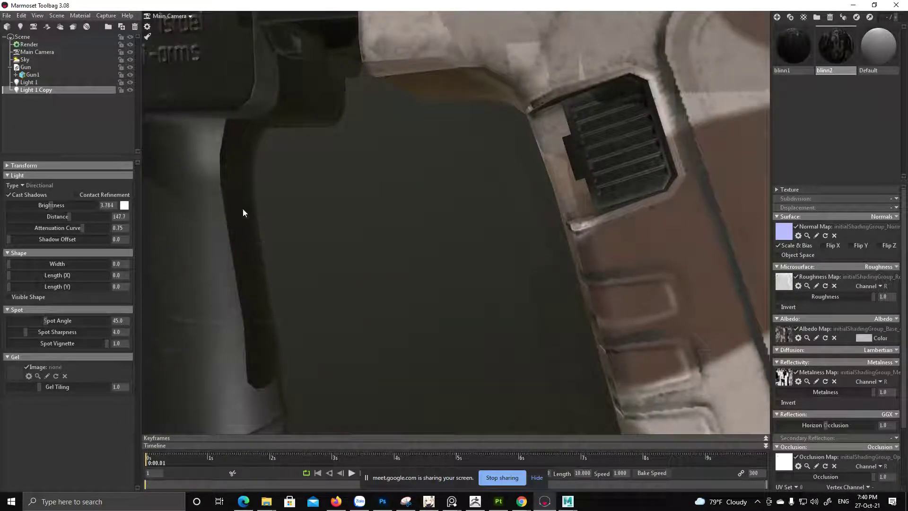
- Soften the duplicated light's shadows by setting its shape width to about 5.063
drag(8, 263, 26, 263)
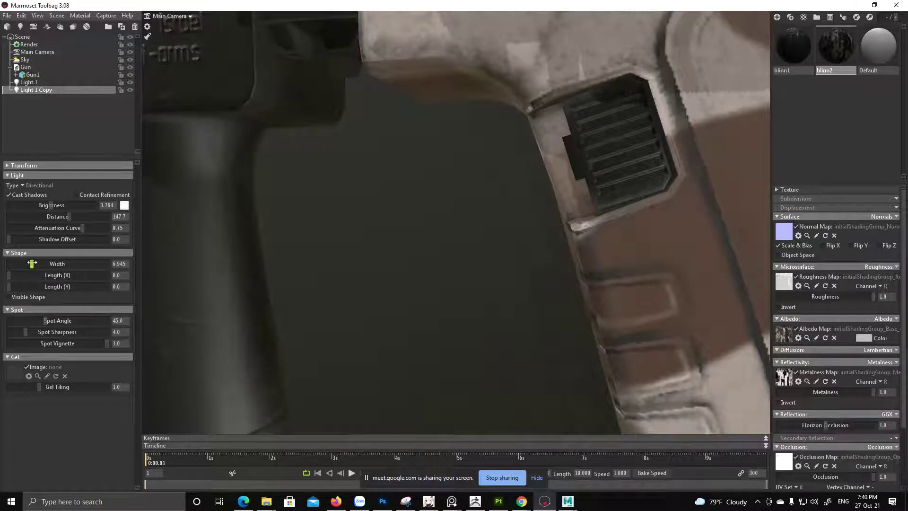
alt+right_drag(296, 195, 285, 121)
alt+middle_drag(285, 121, 322, 180)
alt+right_drag(322, 180, 340, 169)
alt+drag(341, 168, 144, 257)
mouse_move(31, 263)
mouse_down()
mouse_move(21, 264)
mouse_move(38, 263)
mouse_move(21, 263)
mouse_move(30, 263)
mouse_up()
- Rotate the duplicated light's beam down toward the receiver and check the side of the gun
mouse_move(378, 243)
mouse_down()
mouse_move(456, 266)
mouse_move(407, 258)
mouse_move(443, 264)
mouse_move(416, 270)
mouse_move(399, 259)
mouse_move(464, 262)
mouse_move(468, 305)
mouse_move(417, 296)
mouse_move(372, 258)
mouse_up()
drag(519, 87, 597, 151)
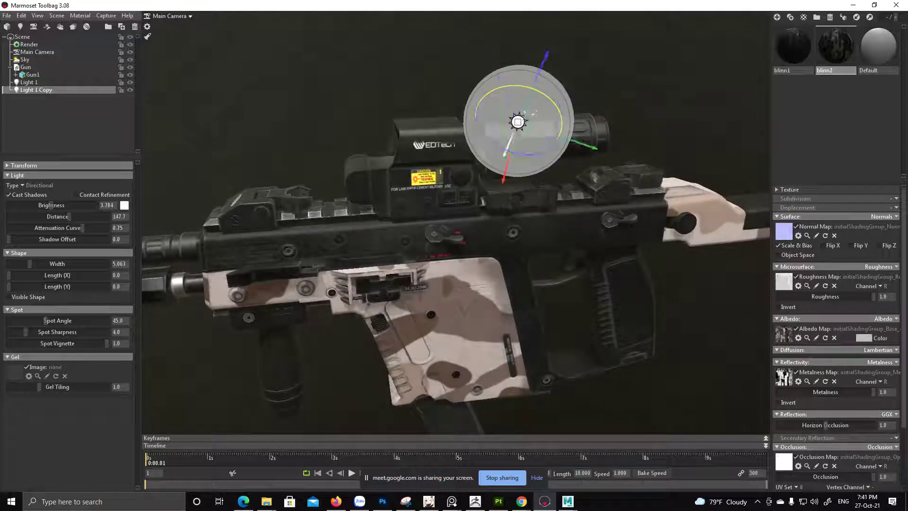
drag(429, 132, 421, 97)
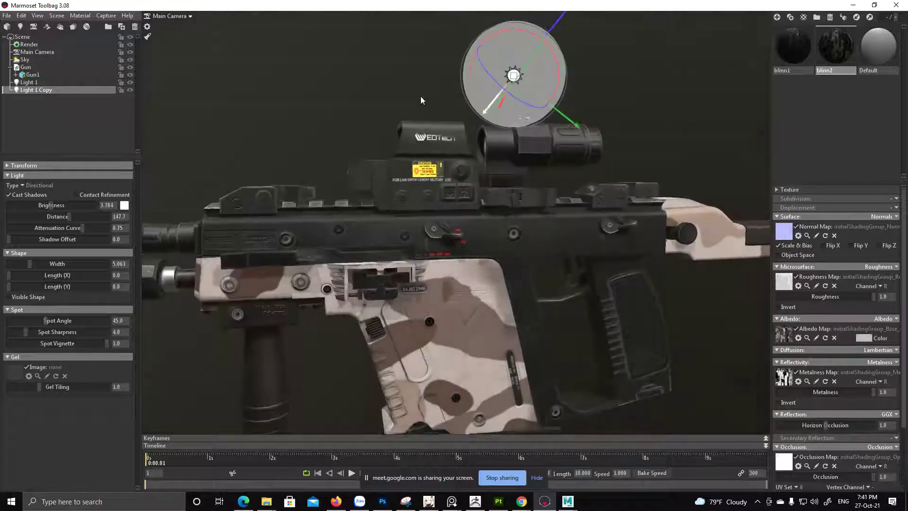
- Enable Local Reflections in the render settings and compare the scope with the option off and on
click(40, 47)
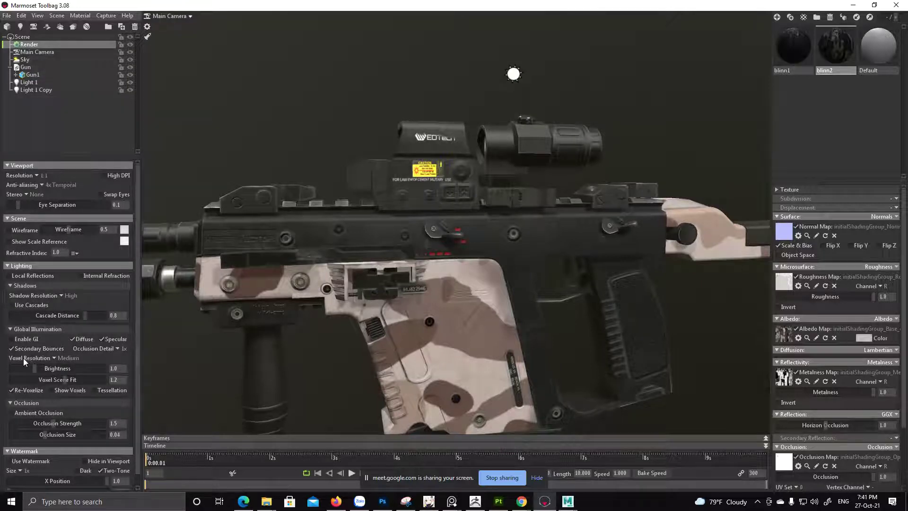
click(26, 338)
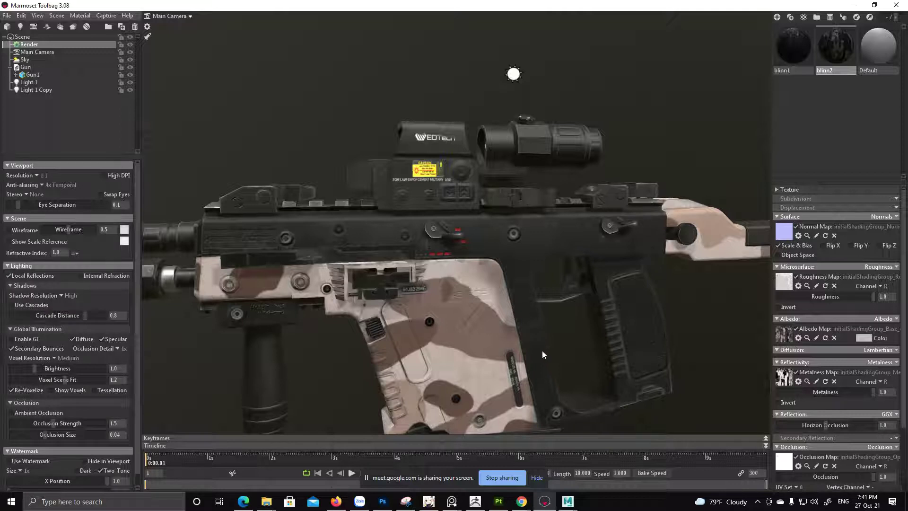
drag(582, 257, 440, 236)
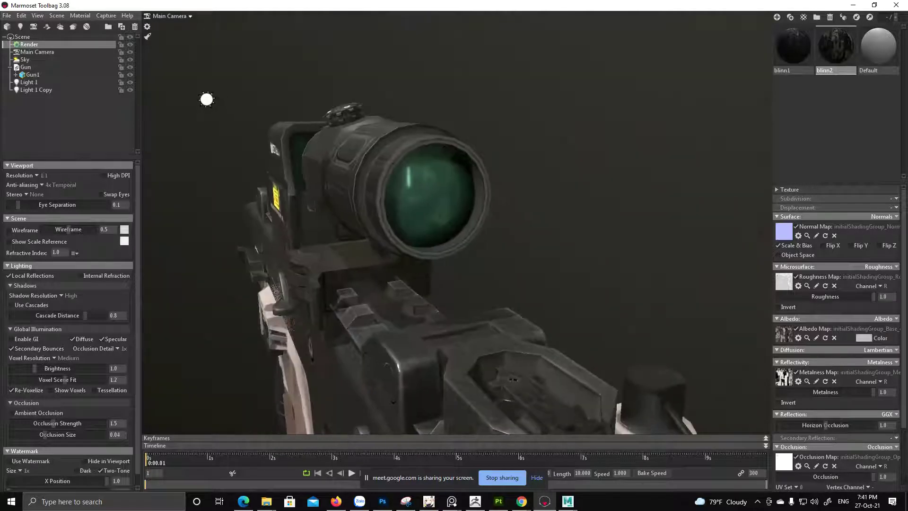
click(32, 275)
click(31, 275)
- Enable global illumination in the render settings and check its effect on the camouflaged side
drag(218, 303, 356, 322)
middle_drag(356, 322, 211, 286)
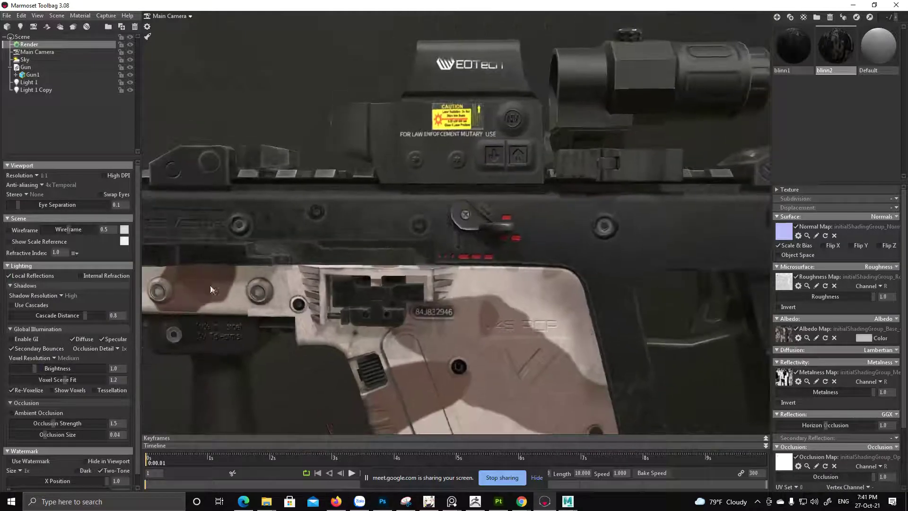
click(32, 339)
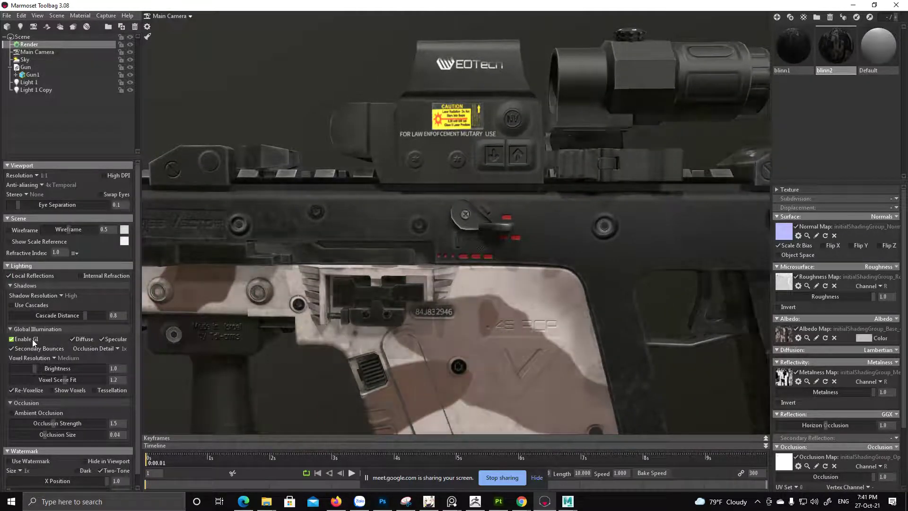
right_drag(481, 271, 406, 263)
drag(405, 263, 448, 204)
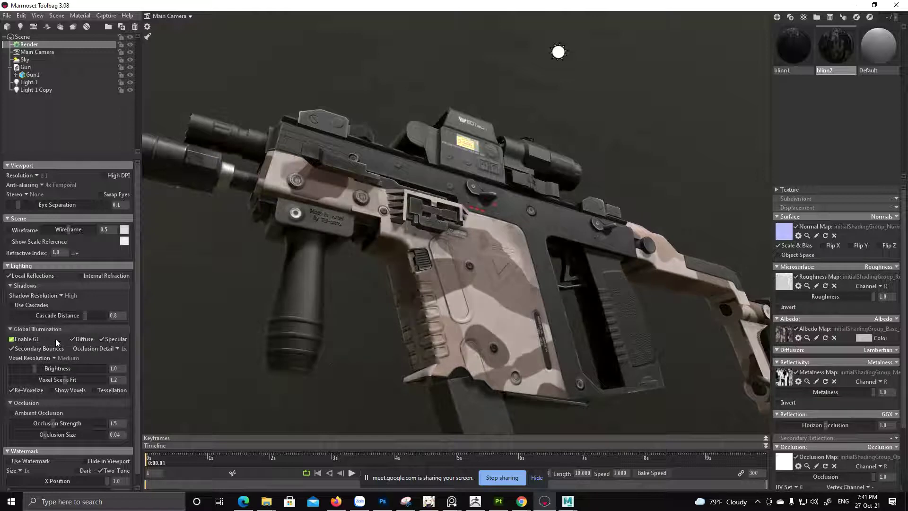
drag(412, 326, 434, 319)
drag(337, 248, 348, 245)
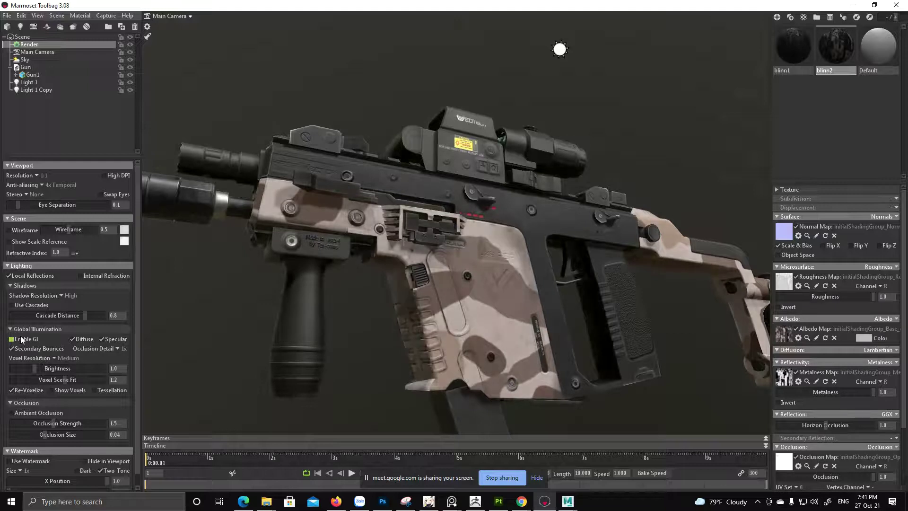
- Raise the global illumination brightness to 16.0 and check the gun from the grip and muzzle ends
mouse_move(342, 274)
mouse_down()
mouse_move(368, 321)
mouse_move(344, 285)
mouse_move(348, 258)
mouse_move(322, 249)
mouse_move(239, 253)
mouse_up()
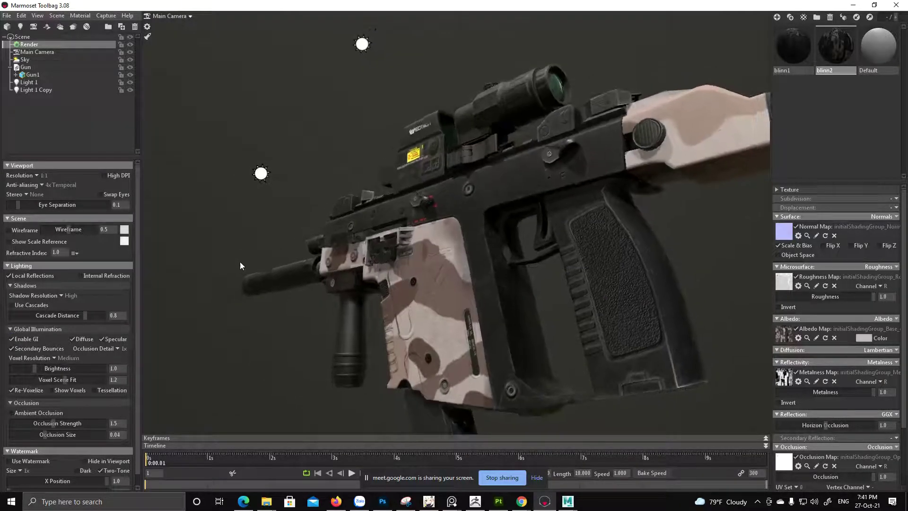
drag(39, 368, 104, 368)
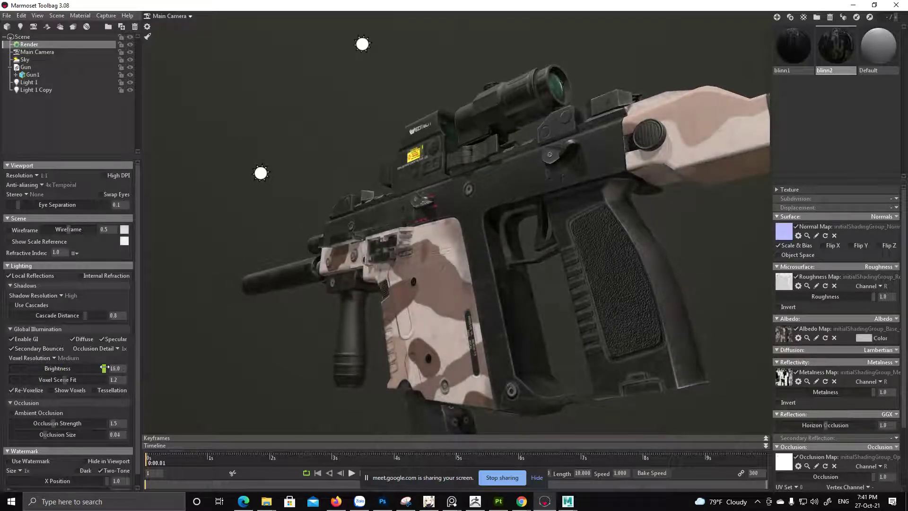
drag(390, 241, 529, 236)
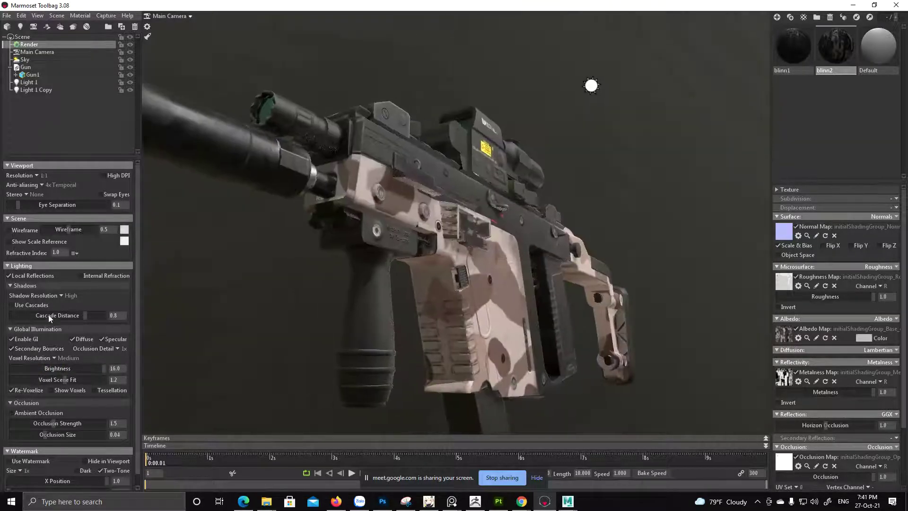
- Lower the global illumination brightness to 0.15 and compare the camouflaged side with global illumination off and on
drag(53, 368, 23, 368)
drag(388, 303, 496, 250)
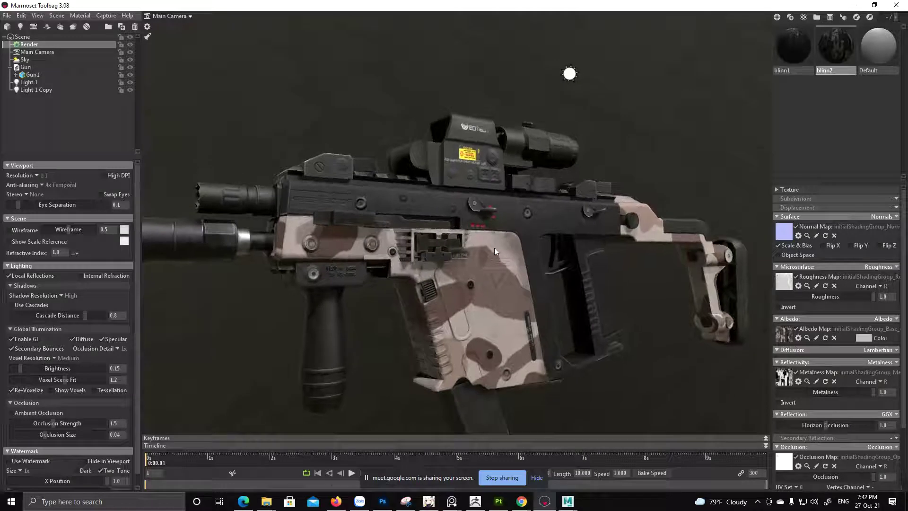
click(32, 339)
click(32, 339)
click(32, 339)
click(32, 339)
click(32, 339)
click(32, 339)
click(33, 339)
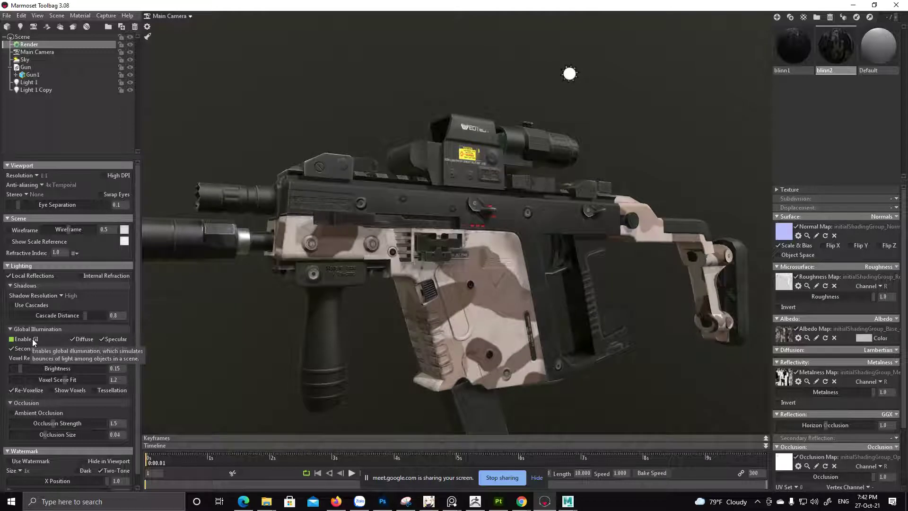
click(32, 338)
click(32, 338)
click(33, 339)
click(32, 338)
click(32, 339)
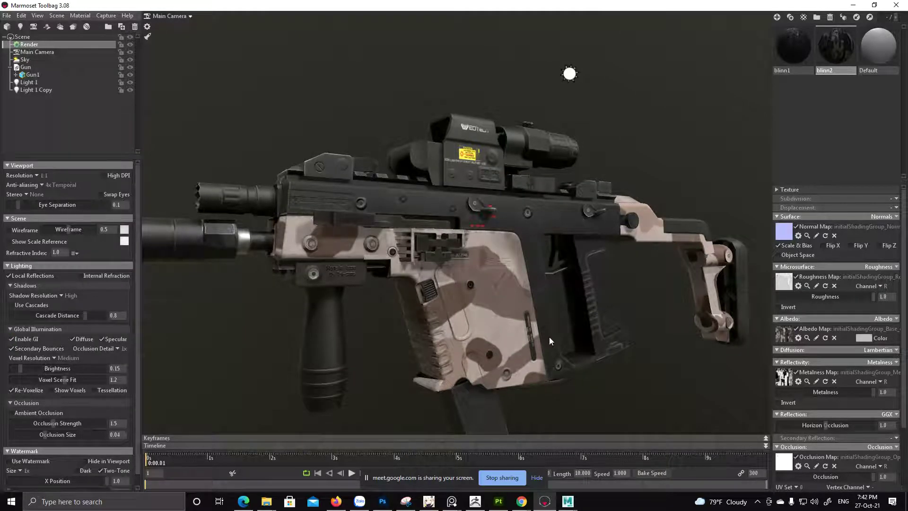
drag(563, 324, 501, 331)
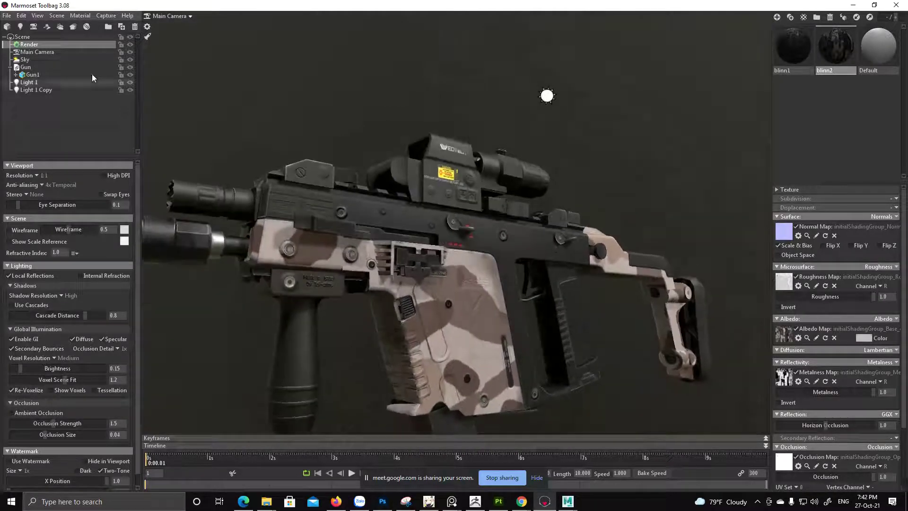
- Replace the sky image with the Indoor Fluorescents preset and check the gun under the new lighting
click(72, 60)
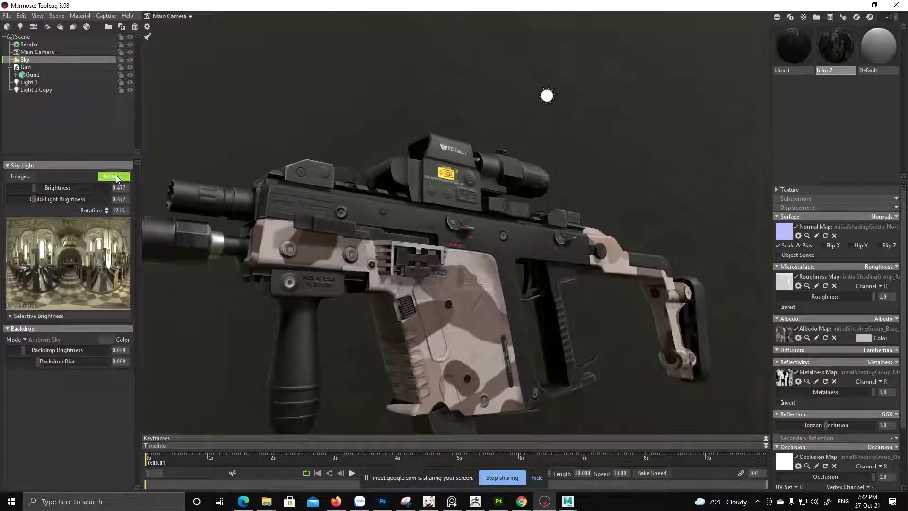
click(114, 177)
click(237, 360)
click(183, 362)
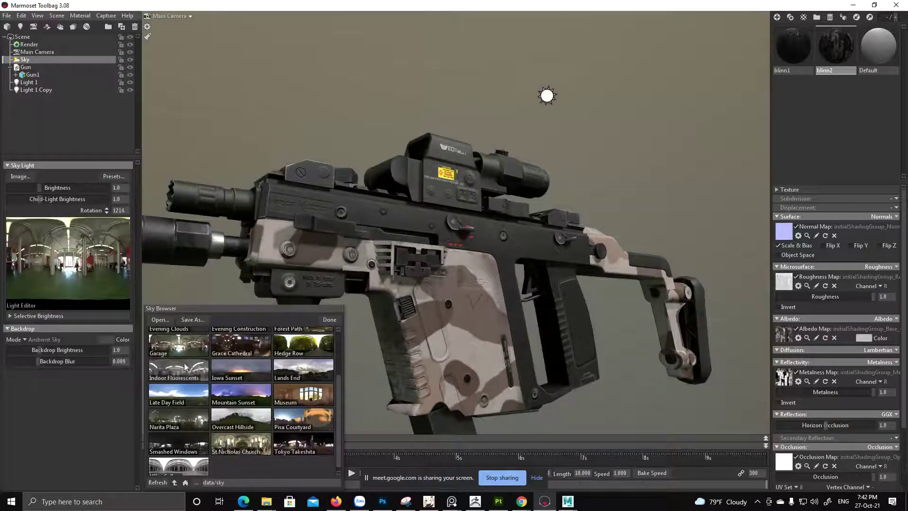
drag(465, 267, 404, 263)
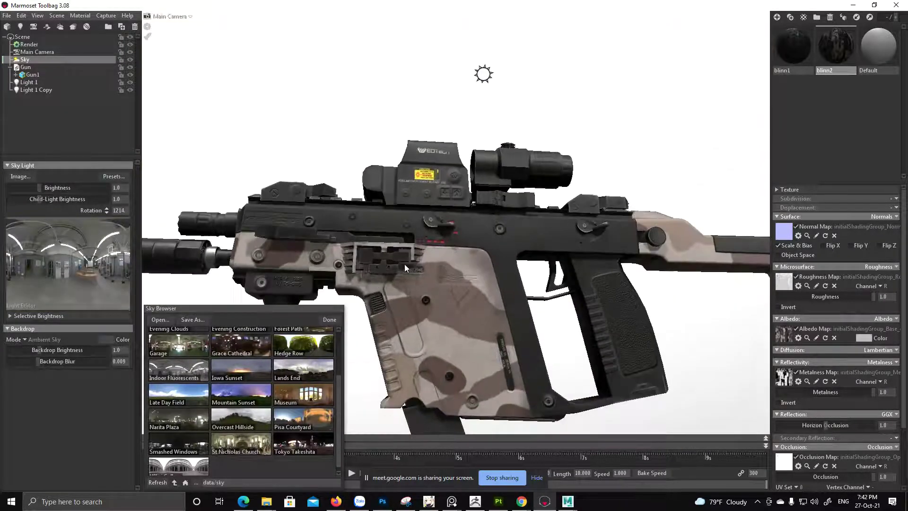
click(332, 320)
drag(472, 258, 527, 320)
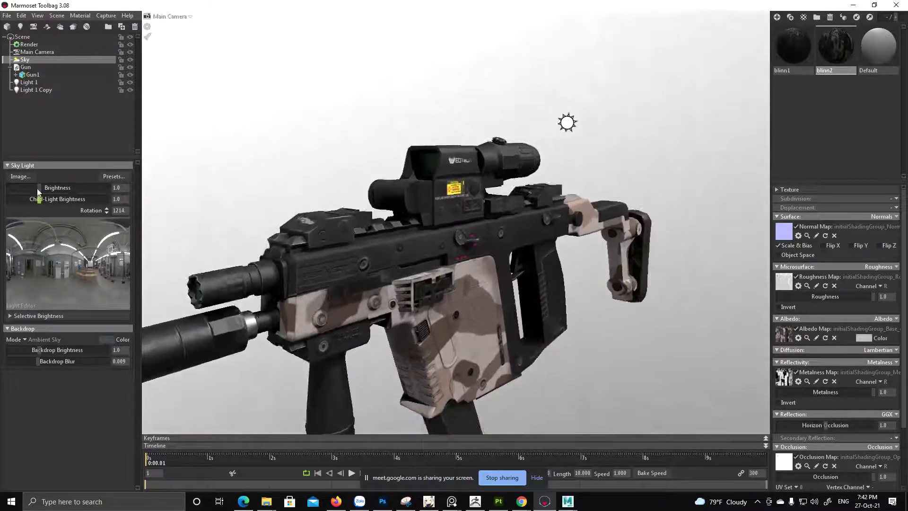
- Lower the sky light brightness to 0.043 and rotate the sky while checking the scope lens
drag(39, 188, 22, 188)
drag(634, 140, 431, 252)
drag(405, 215, 402, 163)
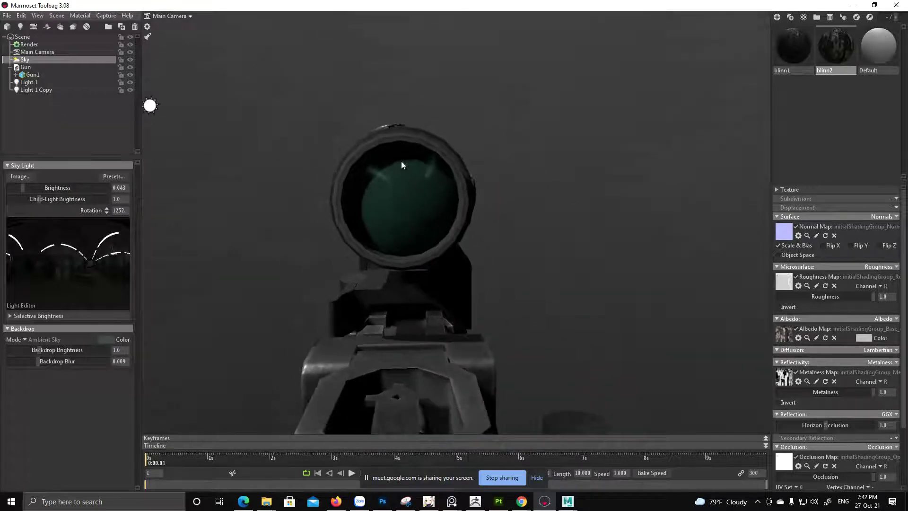
- Raise the sky light brightness to 2.299 and check the camouflaged side of the gun
drag(25, 188, 47, 188)
scroll(354, 236, down, 4)
drag(354, 237, 425, 267)
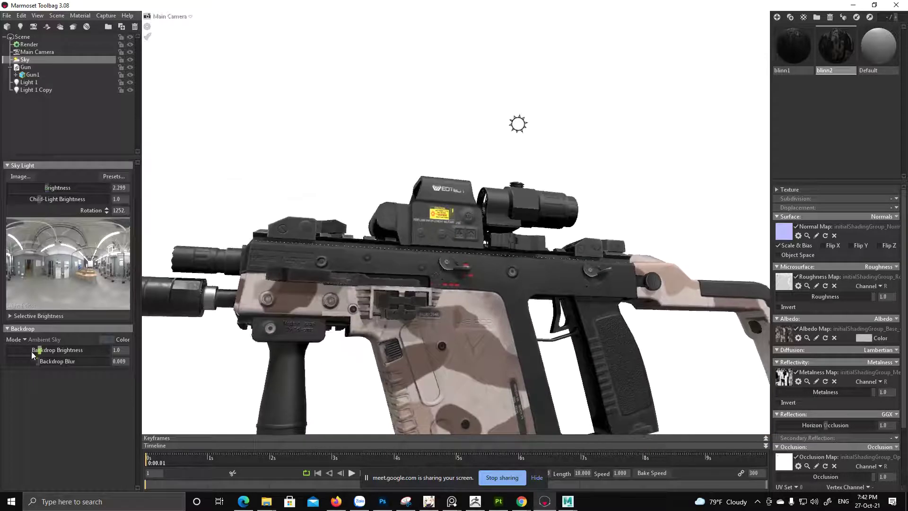
- Darken the sky backdrop by lowering its brightness to 0.001
drag(37, 349, 16, 349)
drag(379, 346, 355, 348)
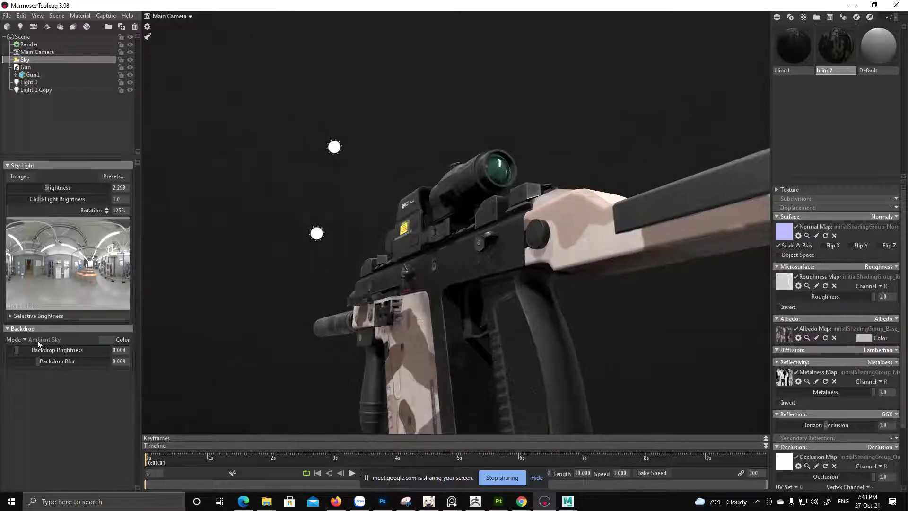
drag(18, 350, 15, 350)
- Examine the finished lighting on the whole gun and up close on the sights, receiver and camouflaged side
drag(444, 305, 546, 303)
right_drag(547, 303, 351, 269)
mouse_move(350, 269)
mouse_down()
mouse_move(353, 291)
mouse_move(339, 268)
mouse_up()
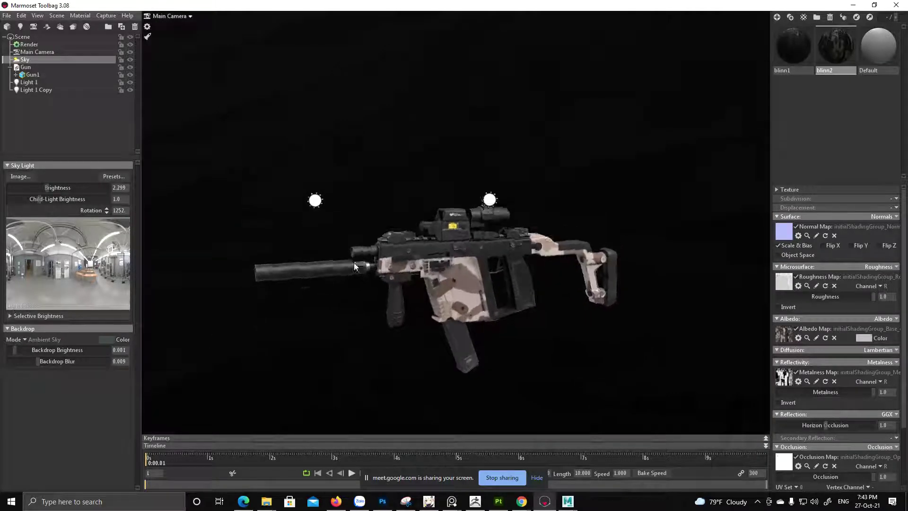
right_drag(340, 268, 446, 346)
drag(447, 345, 495, 276)
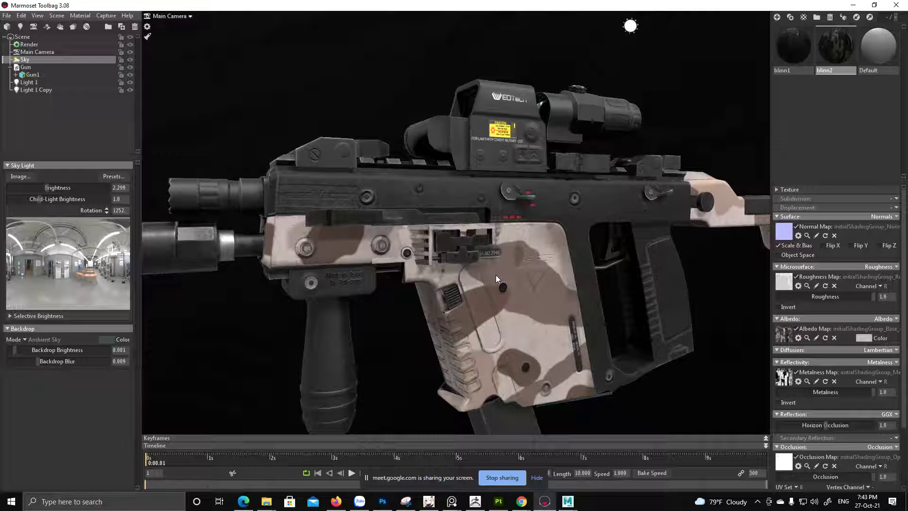
drag(495, 274, 420, 275)
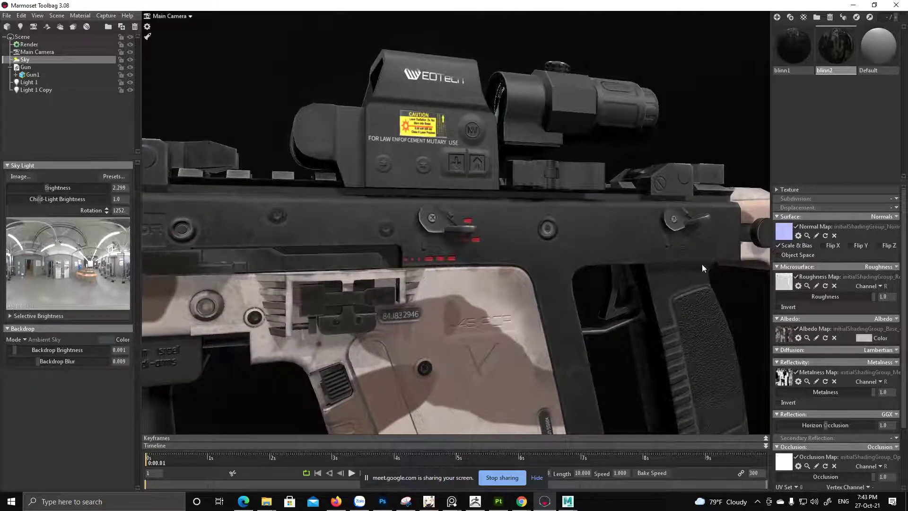
drag(572, 215, 432, 224)
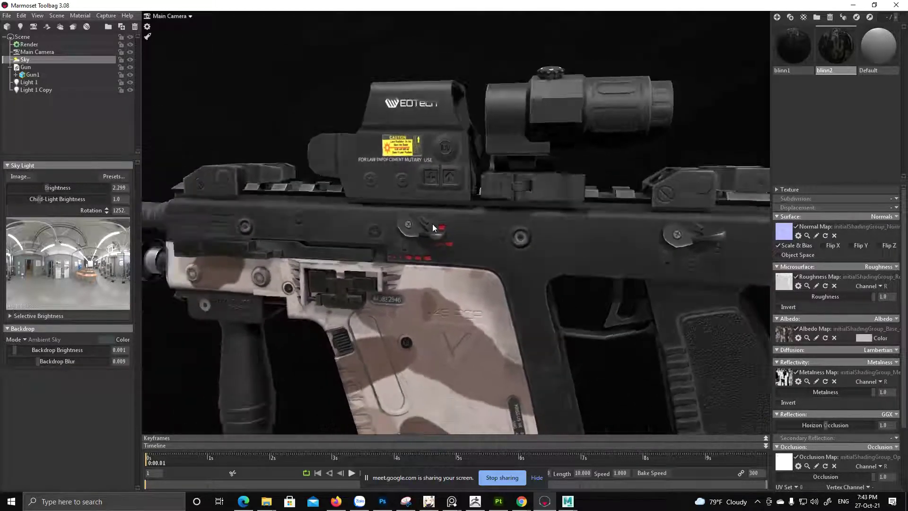
- Quit Marmoset Toolbag without saving the scene, and close Substance 3D Painter
click(896, 6)
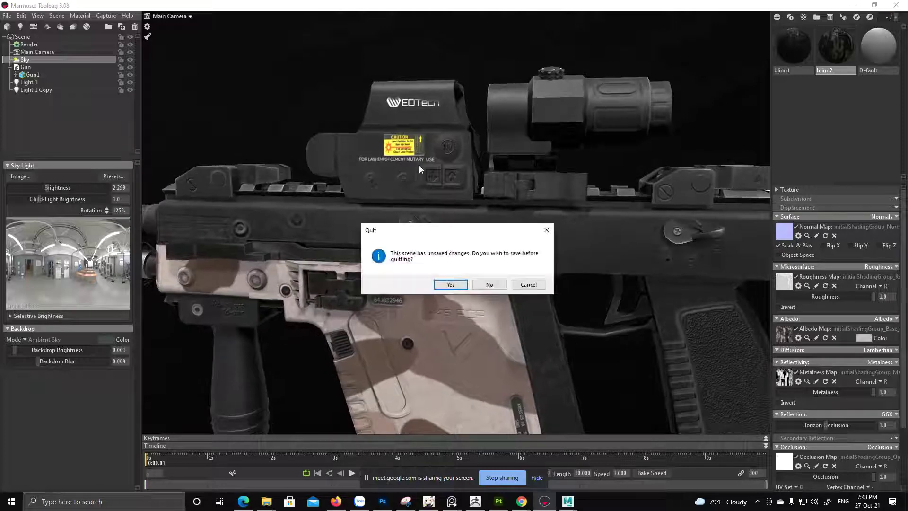
click(489, 285)
click(496, 503)
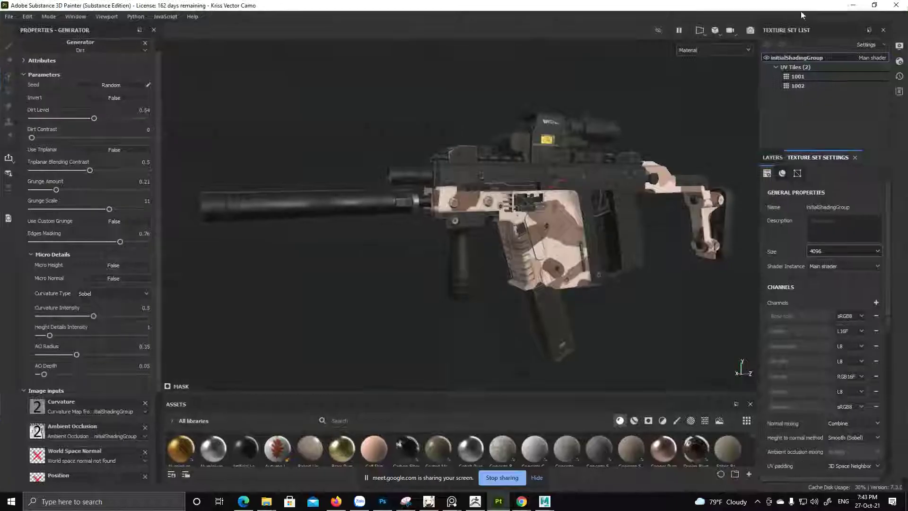
click(896, 5)
click(468, 262)
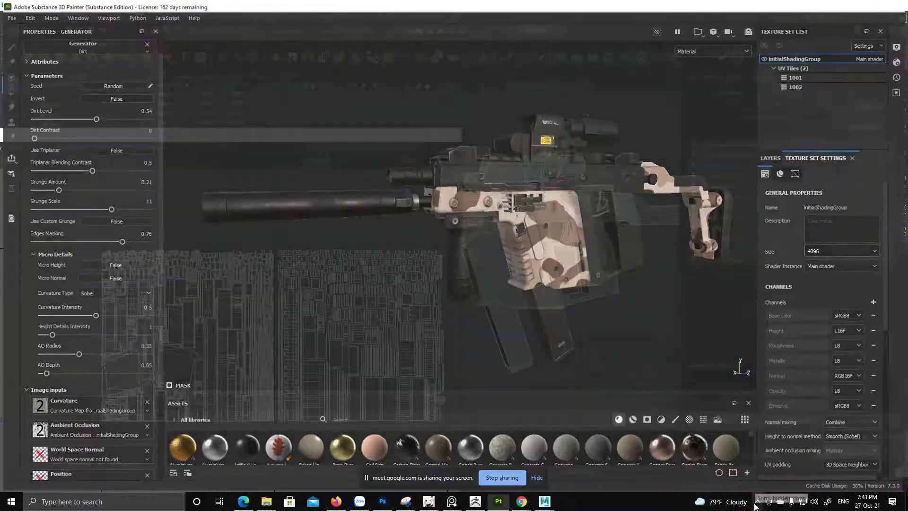
click(757, 502)
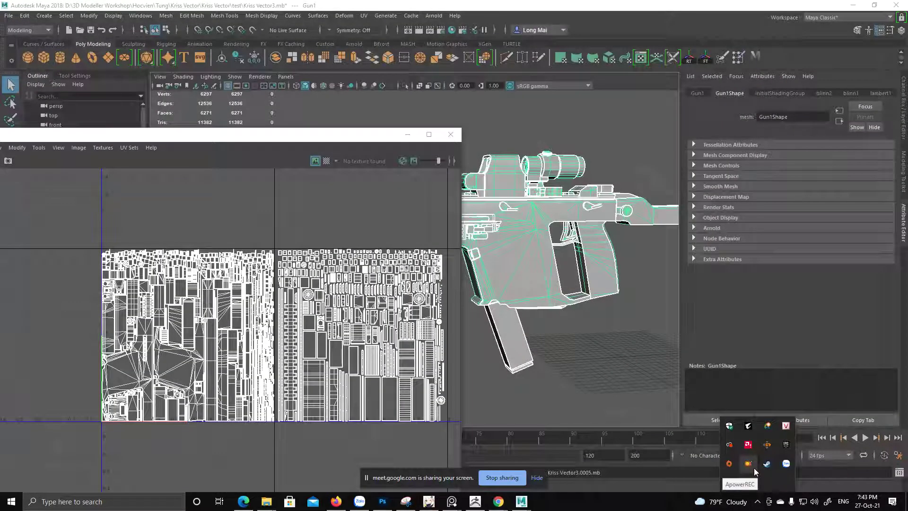